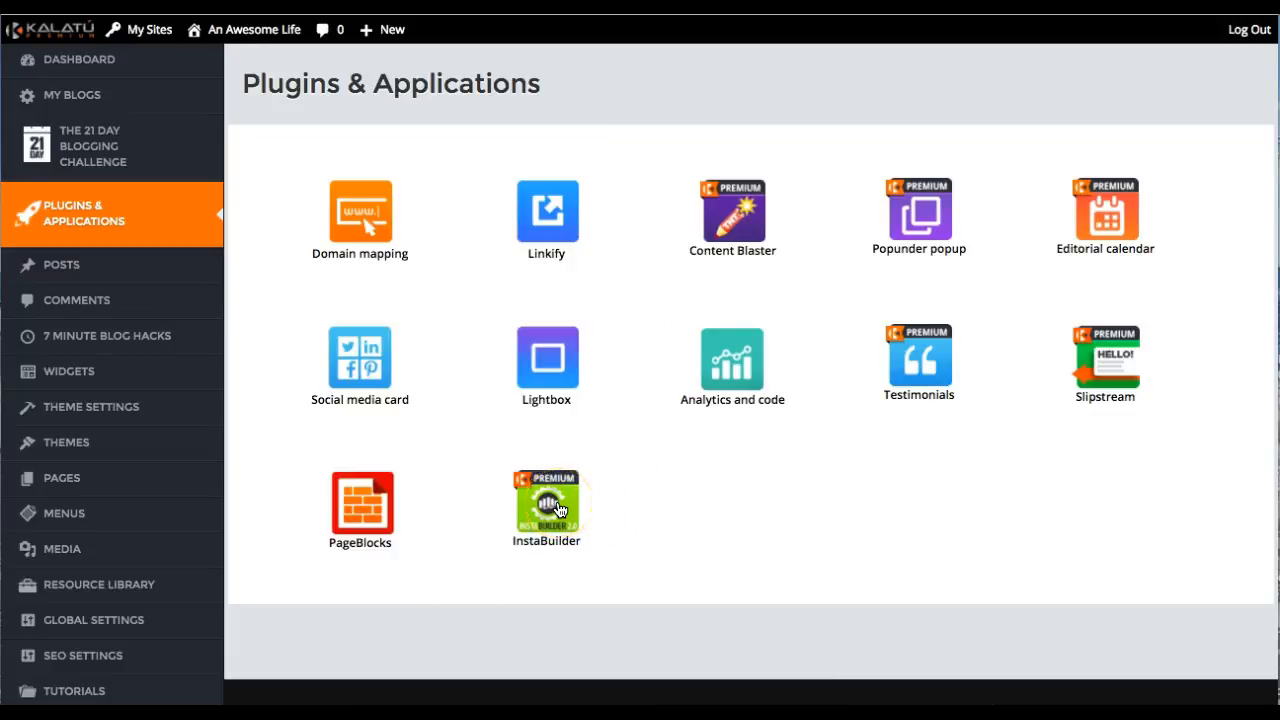
Open the InstaBuilder application and go through its dashboard down to the Ungrouped Pages list
left_click(559, 510)
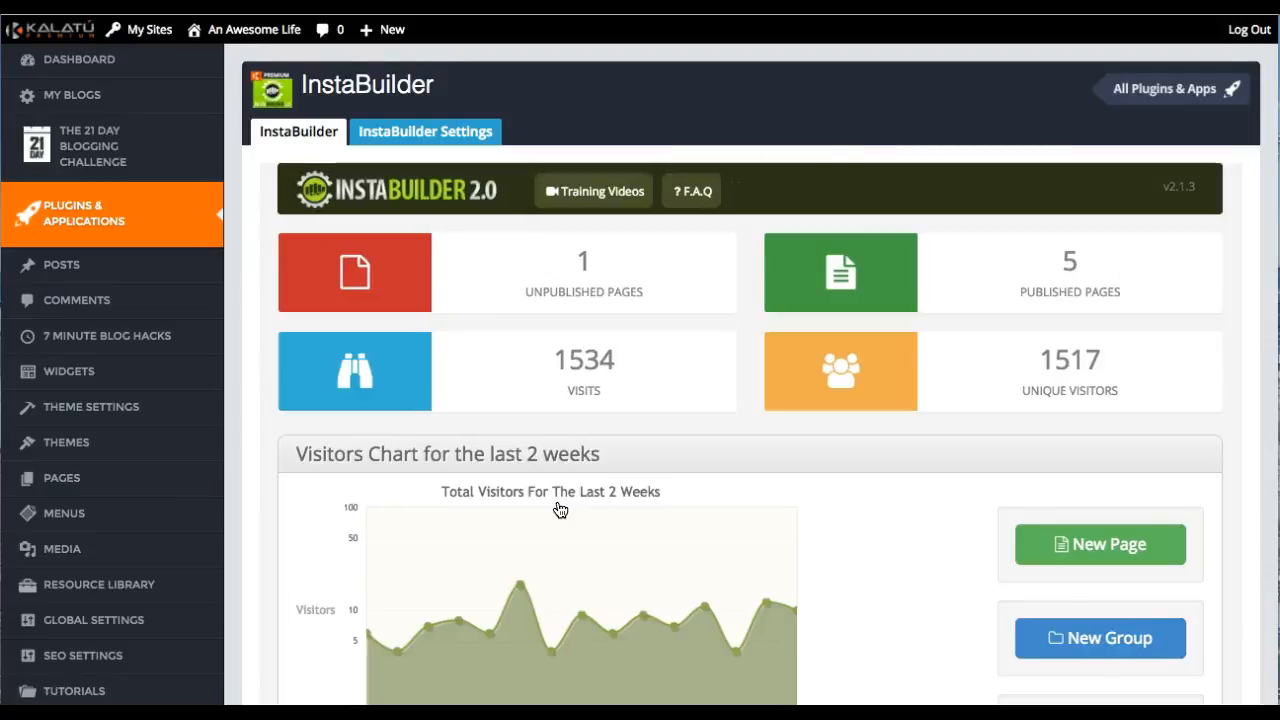
scroll(560, 510, "down", 2)
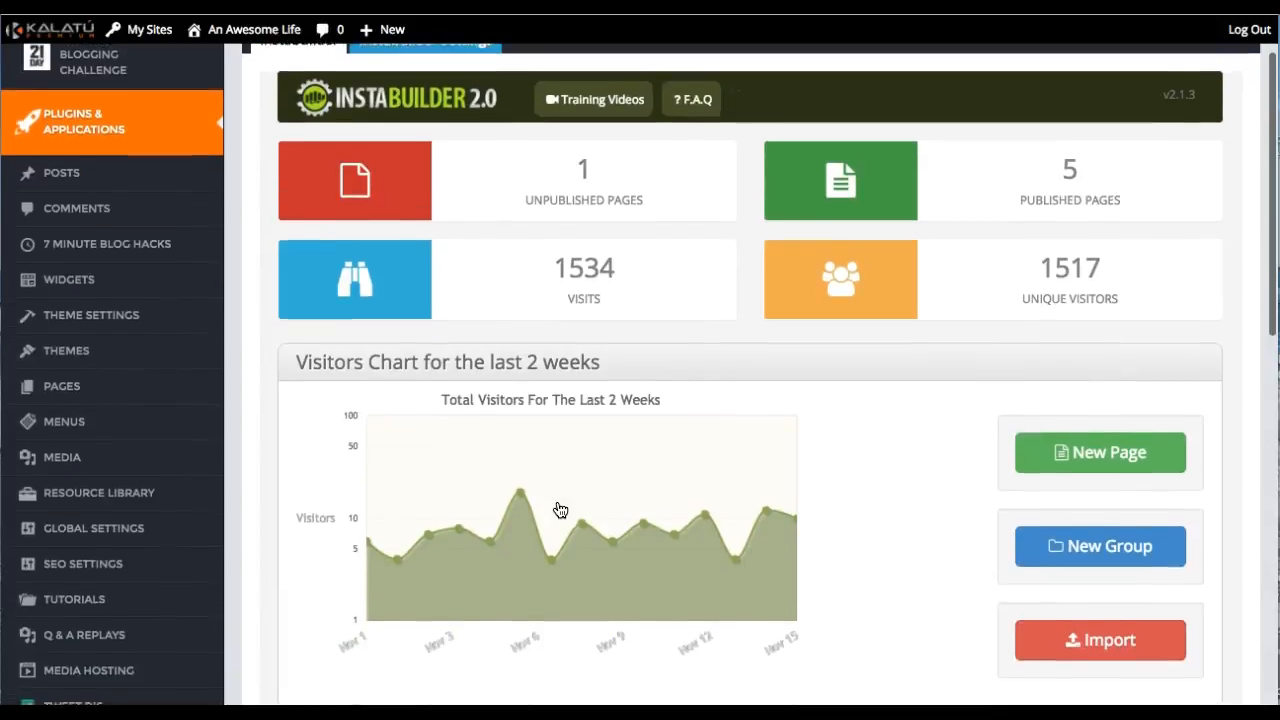
scroll(560, 510, "down", 8)
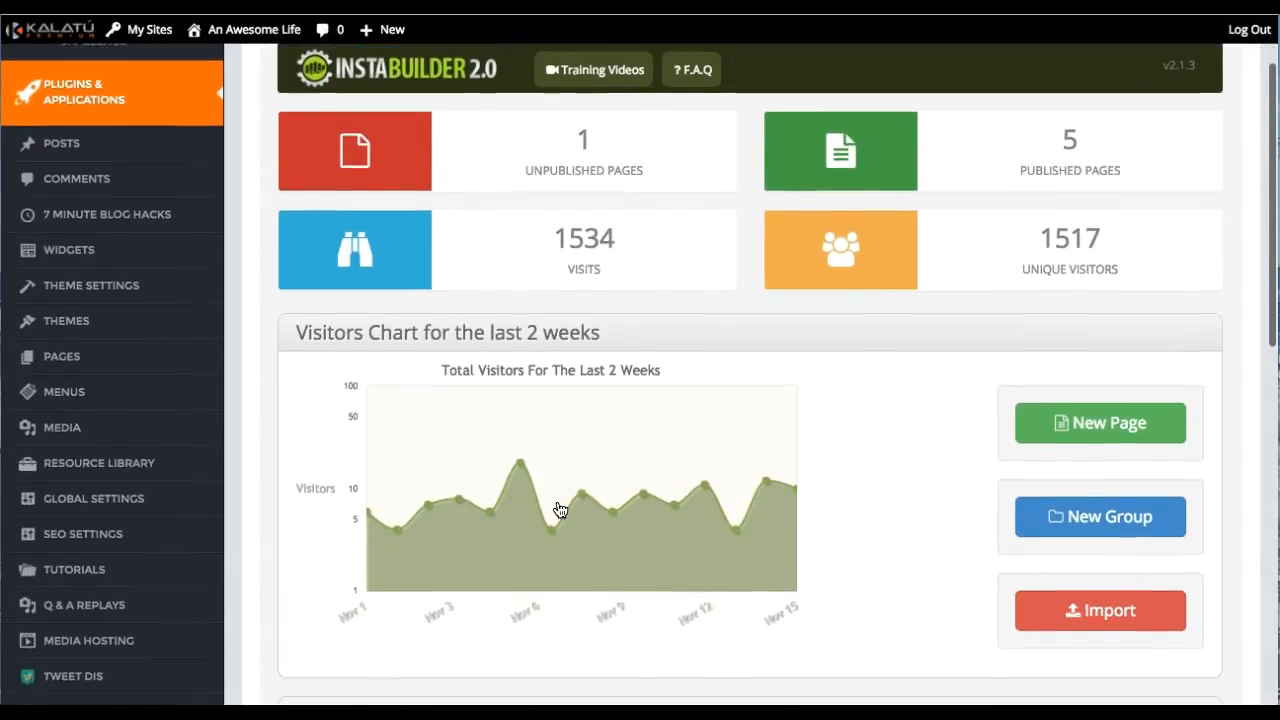
scroll(560, 510, "down", 5)
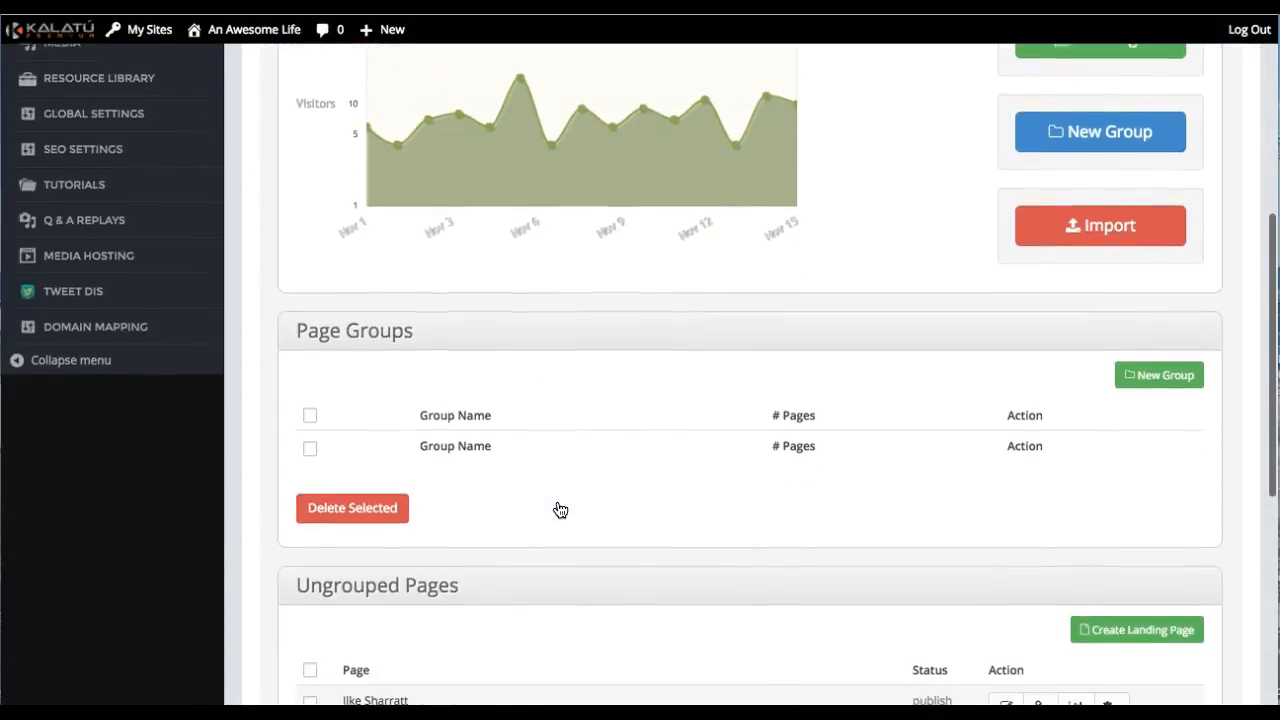
scroll(560, 510, "down", 3)
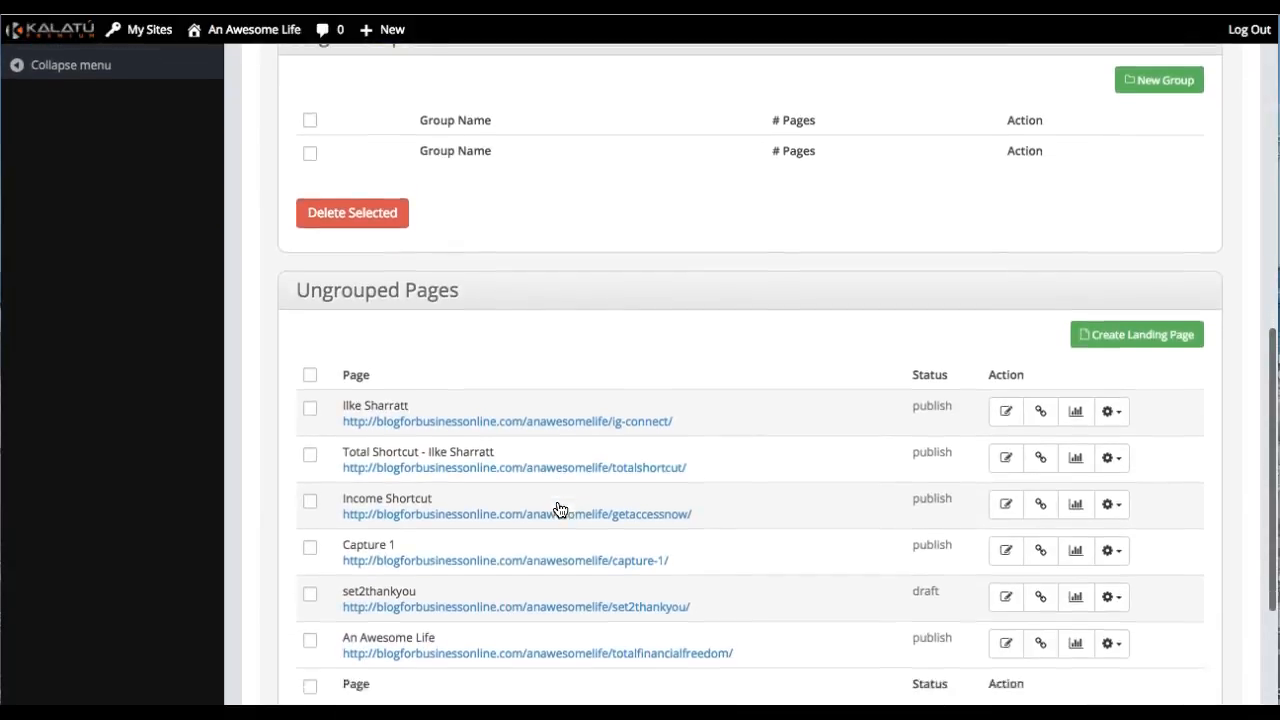
Examine the dashboard's visitor chart, Page Groups section and list of ungrouped landing pages
scroll(560, 510, "up", 4)
scroll(560, 510, "up", 3)
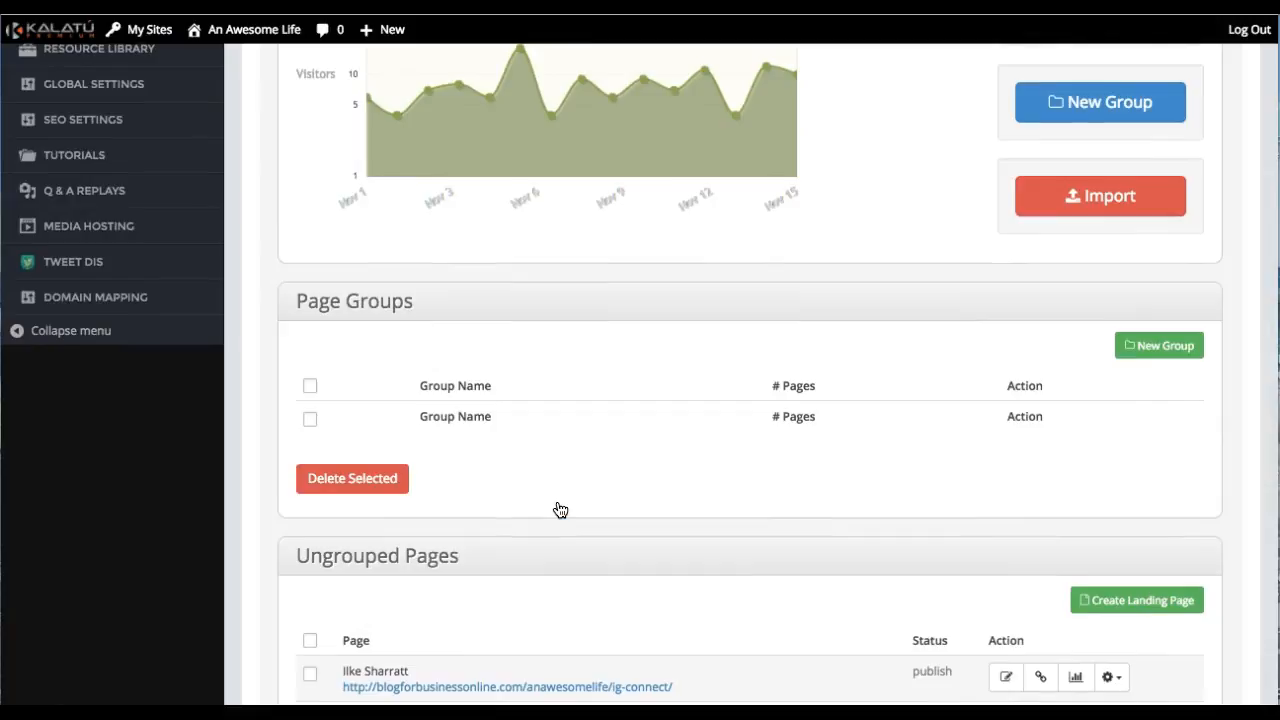
scroll(560, 510, "up", 1)
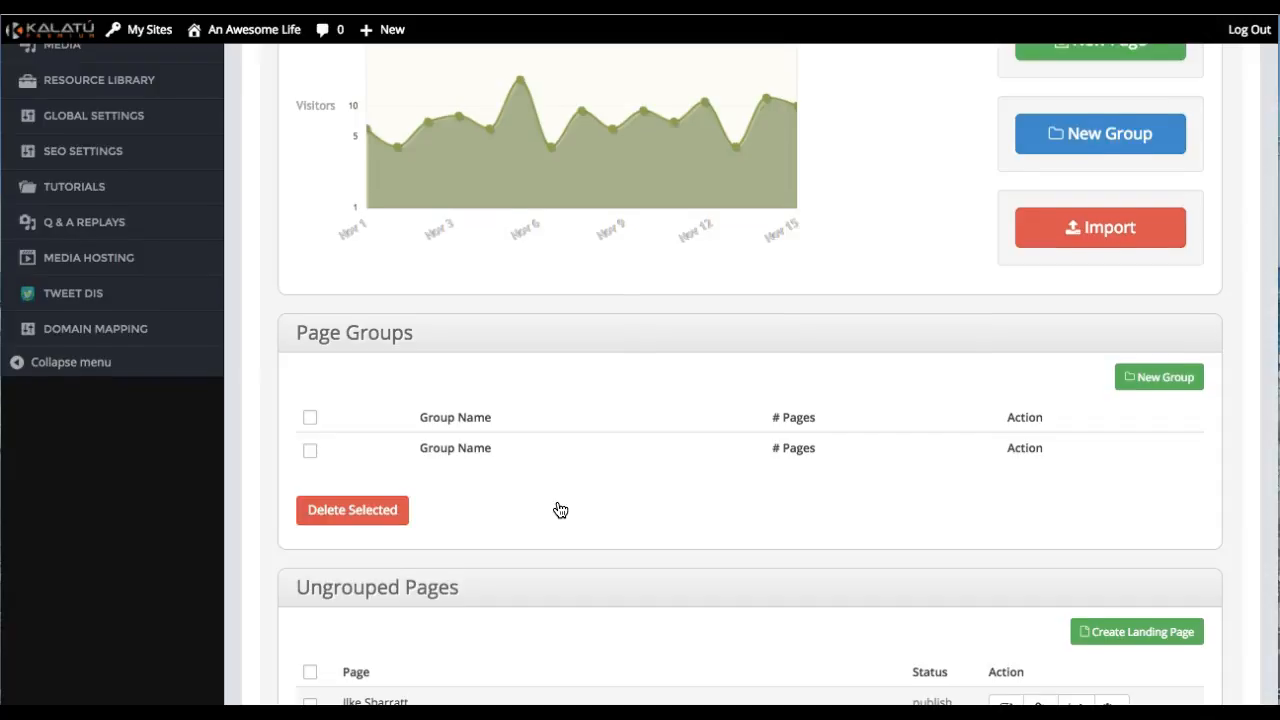
scroll(560, 510, "down", 1)
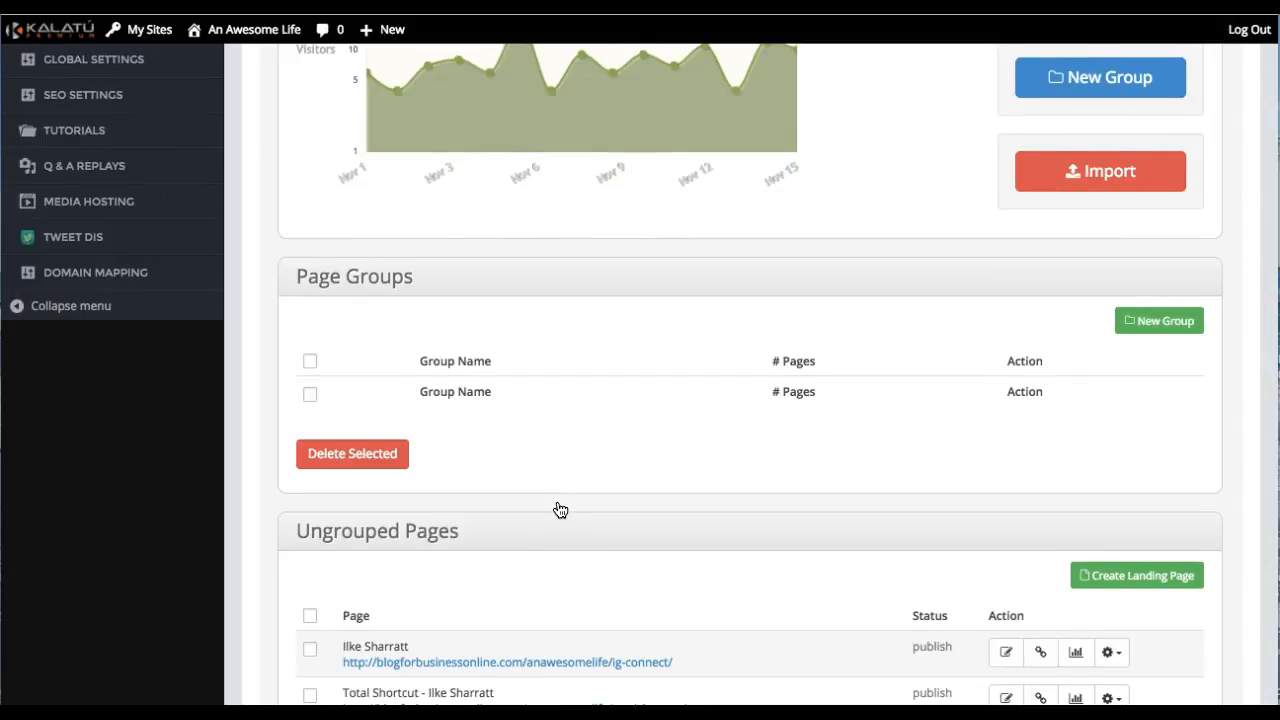
scroll(560, 510, "up", 5)
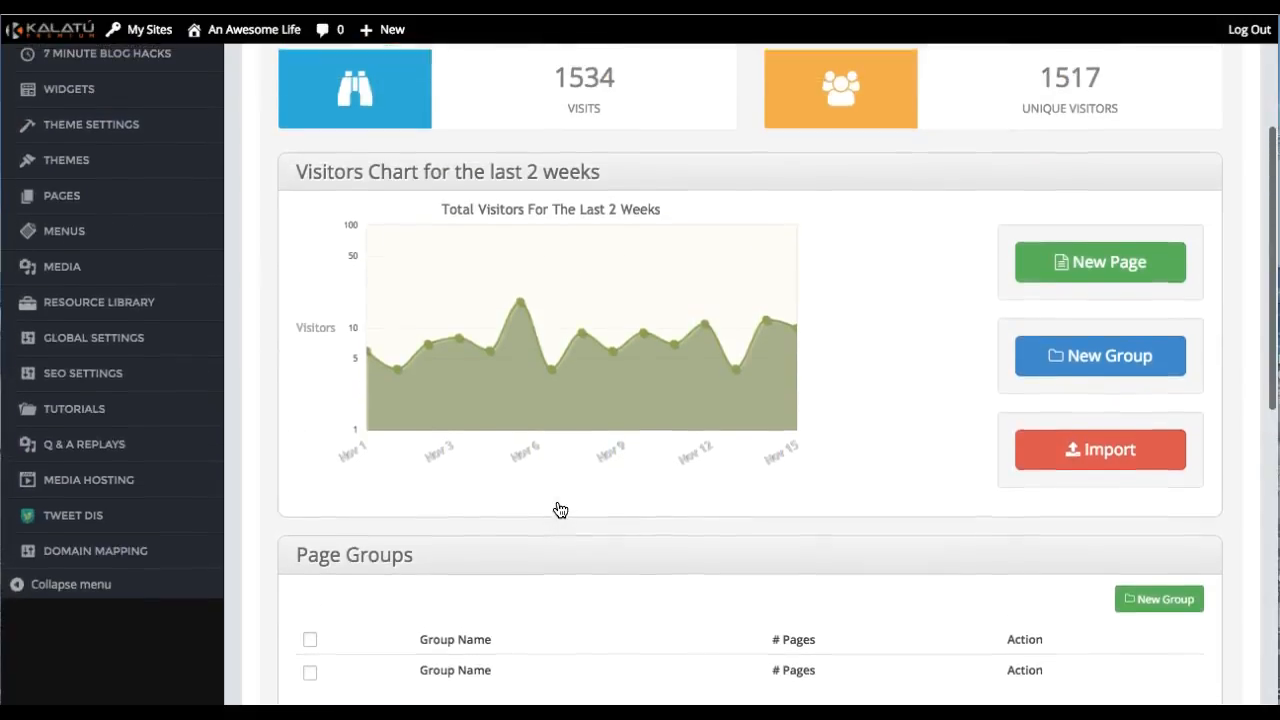
scroll(560, 510, "down", 10)
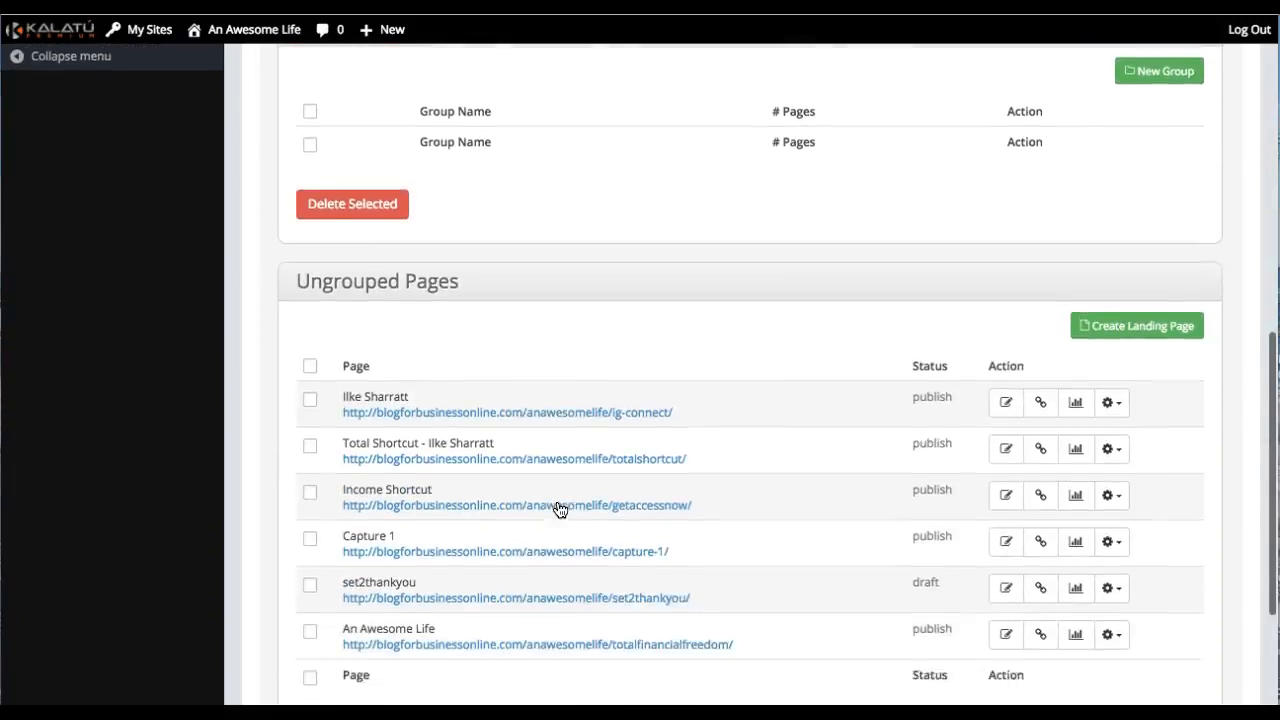
scroll(560, 510, "down", 1)
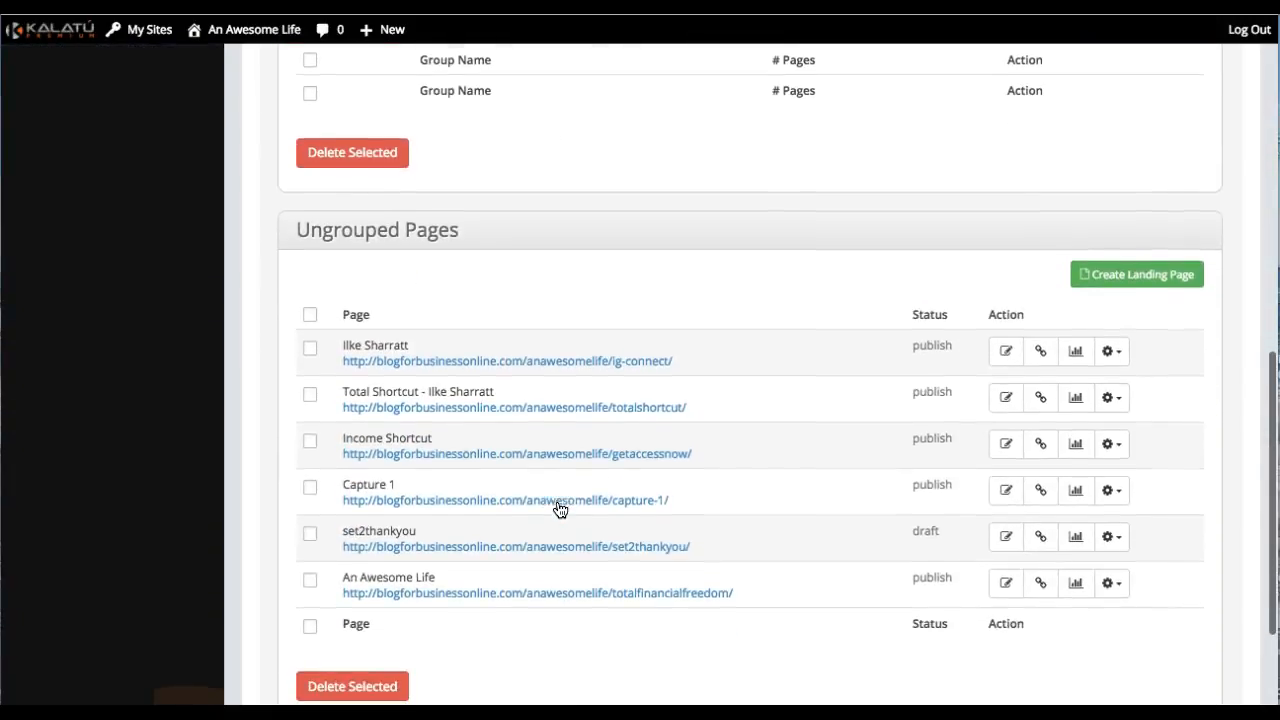
Open the published ig-connect landing page and review its logo, headline, video and Enter Here button
left_click(470, 364)
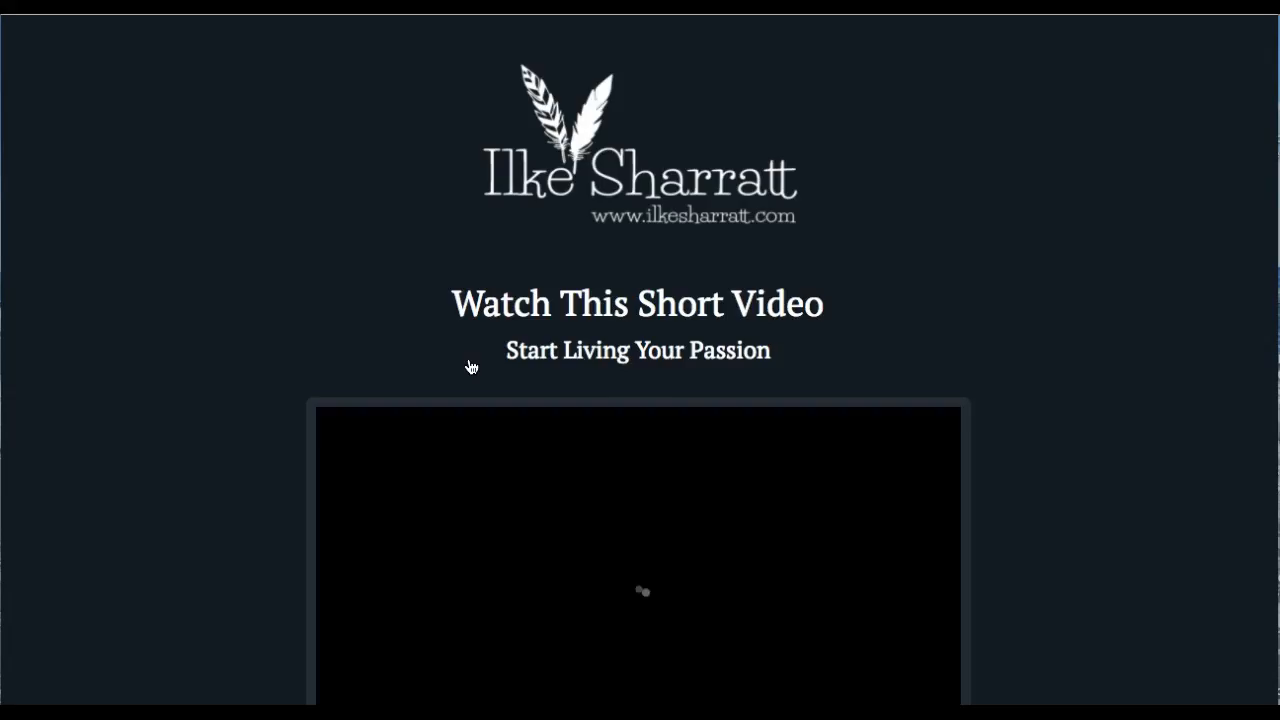
scroll(411, 451, "down", 3)
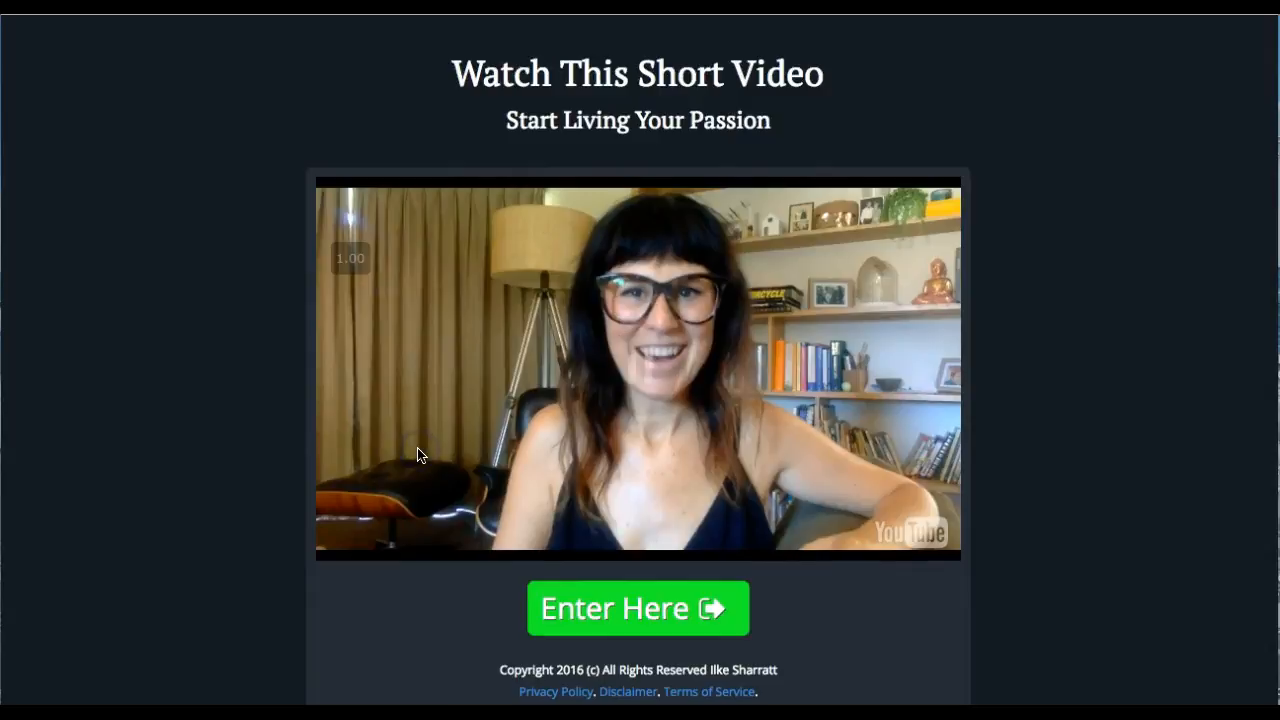
scroll(260, 466, "up", 3)
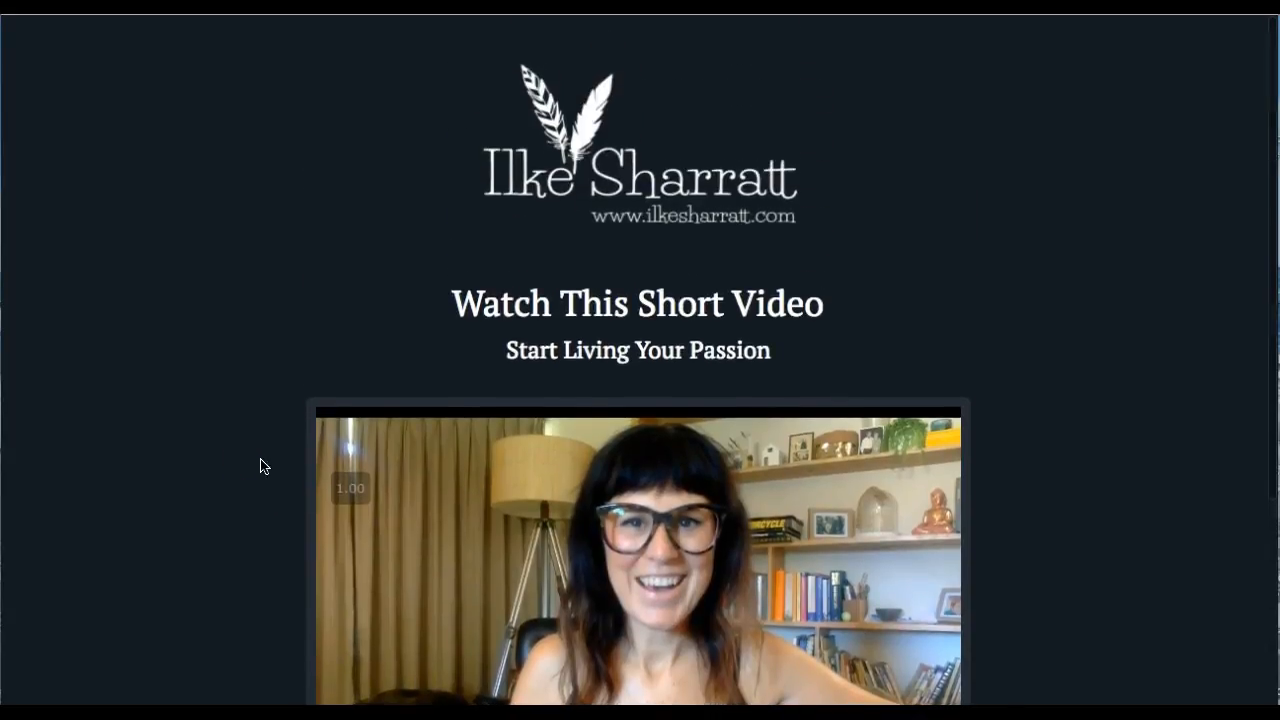
scroll(260, 466, "down", 1)
scroll(260, 466, "down", 1)
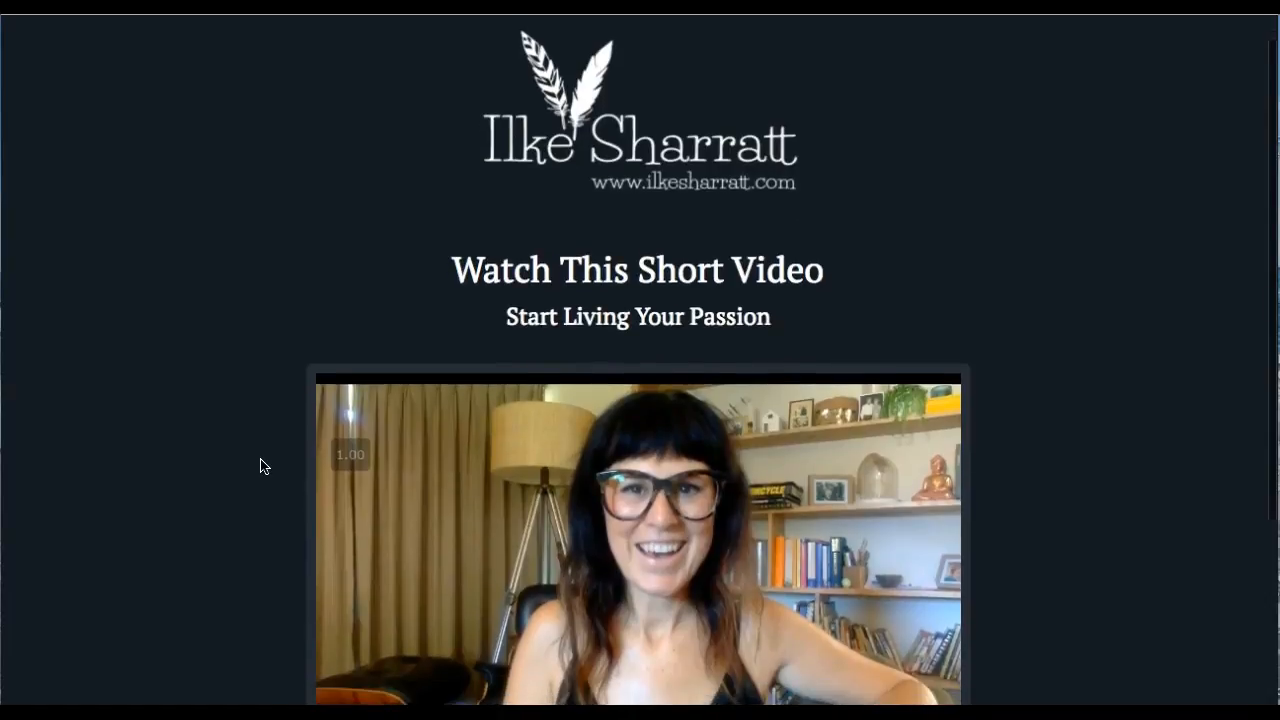
scroll(260, 466, "down", 1)
scroll(260, 466, "down", 2)
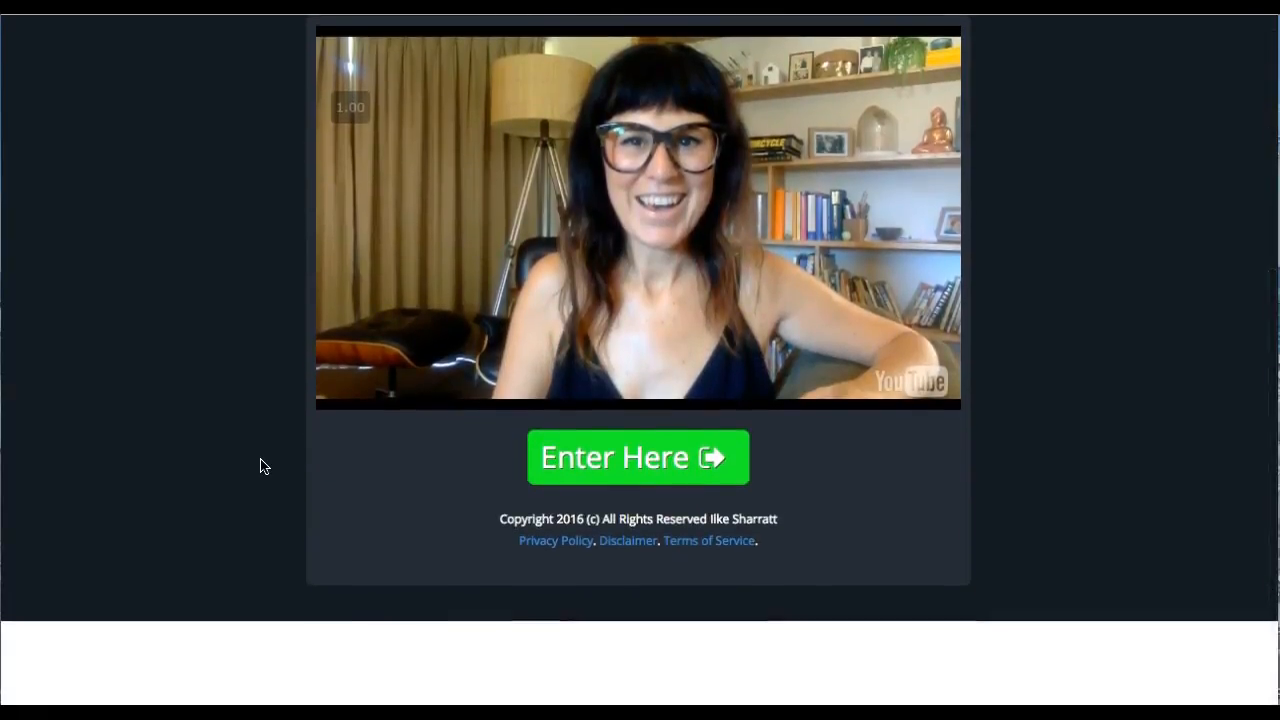
Follow the Enter Here link to the offer page, dismiss its exit pop-up and return to the landing page
left_click(595, 460)
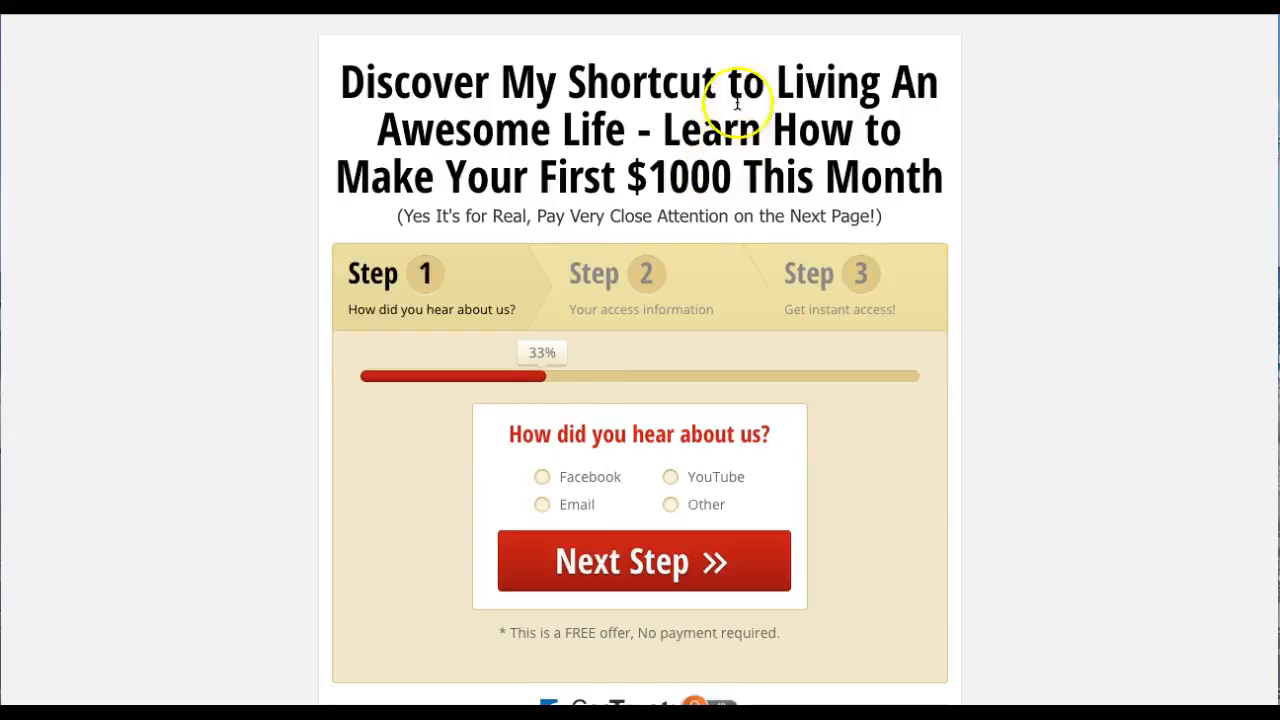
mouse_move(772, 8)
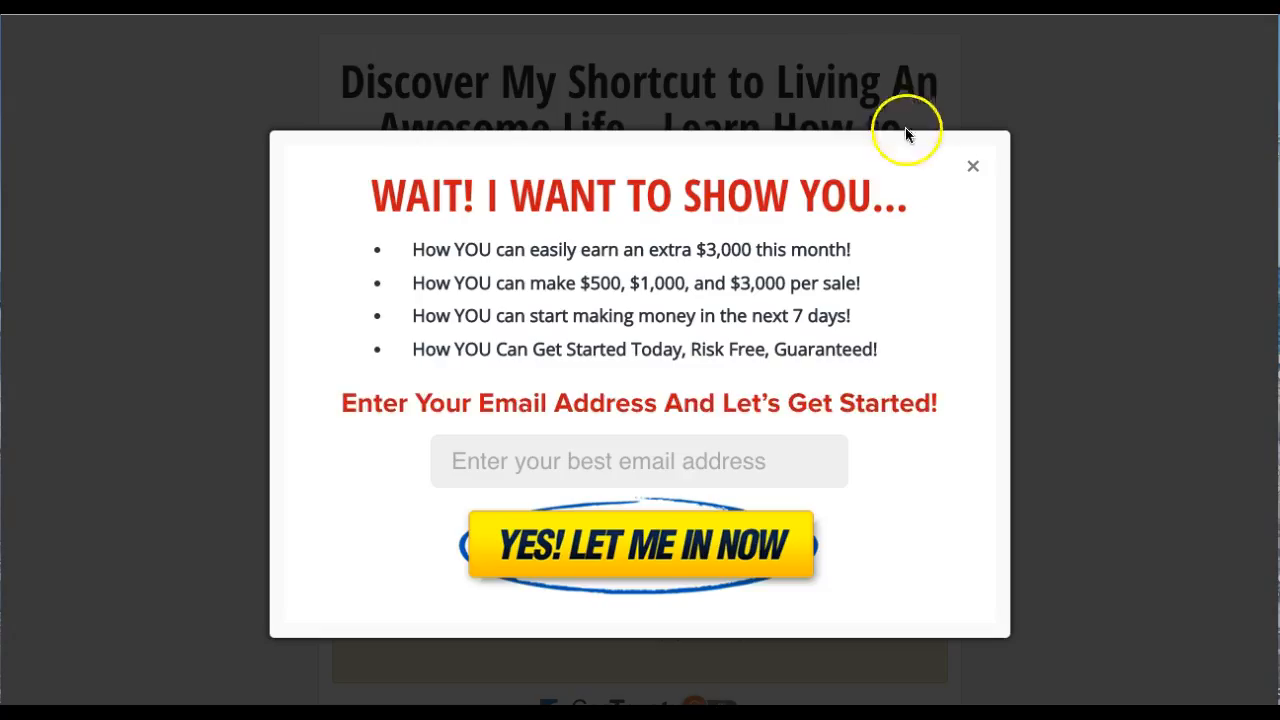
left_click(977, 168)
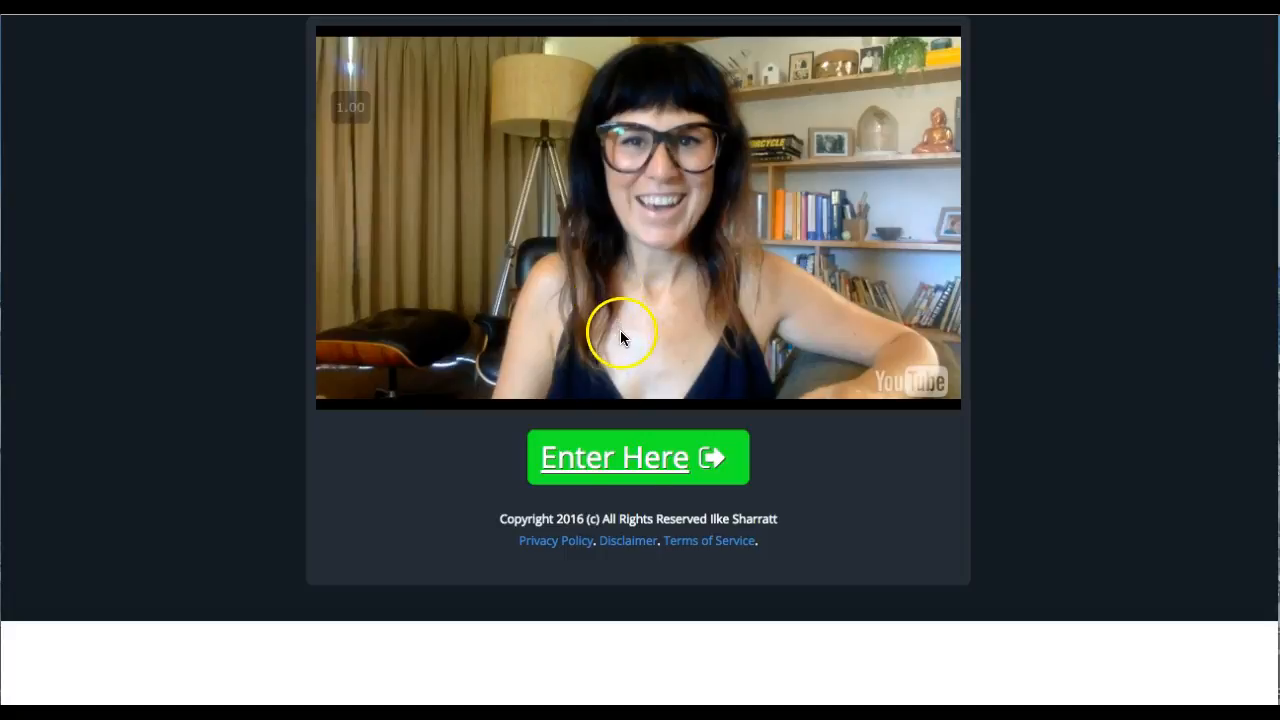
Look over the ig-connect landing page once more, close it and return to the InstaBuilder page list
scroll(532, 524, "up", 1)
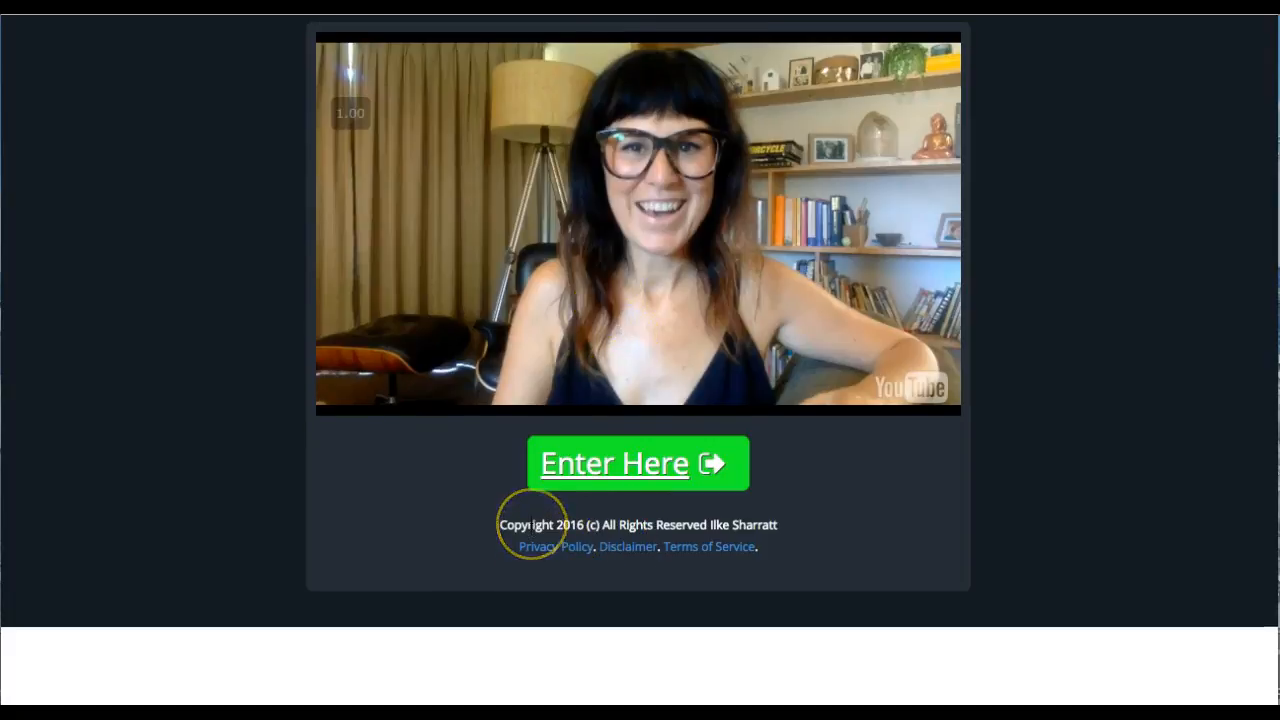
scroll(532, 524, "up", 3)
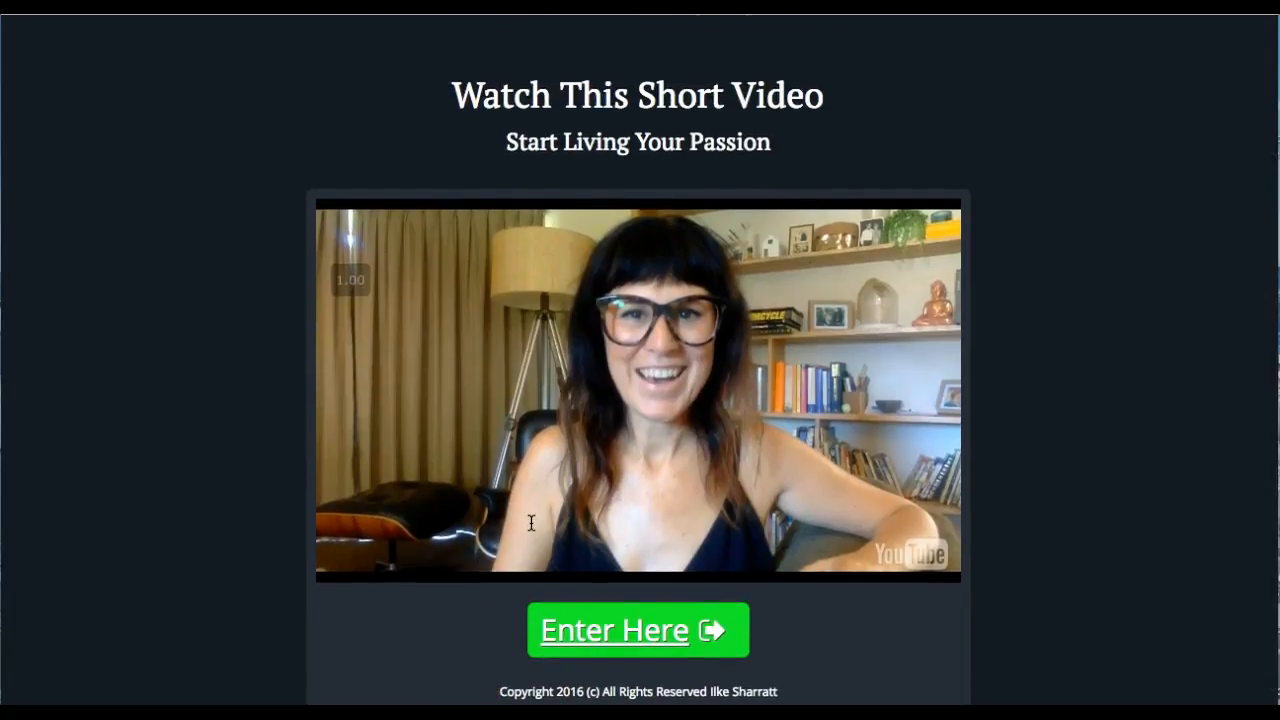
scroll(532, 523, "up", 3)
left_click(652, 155)
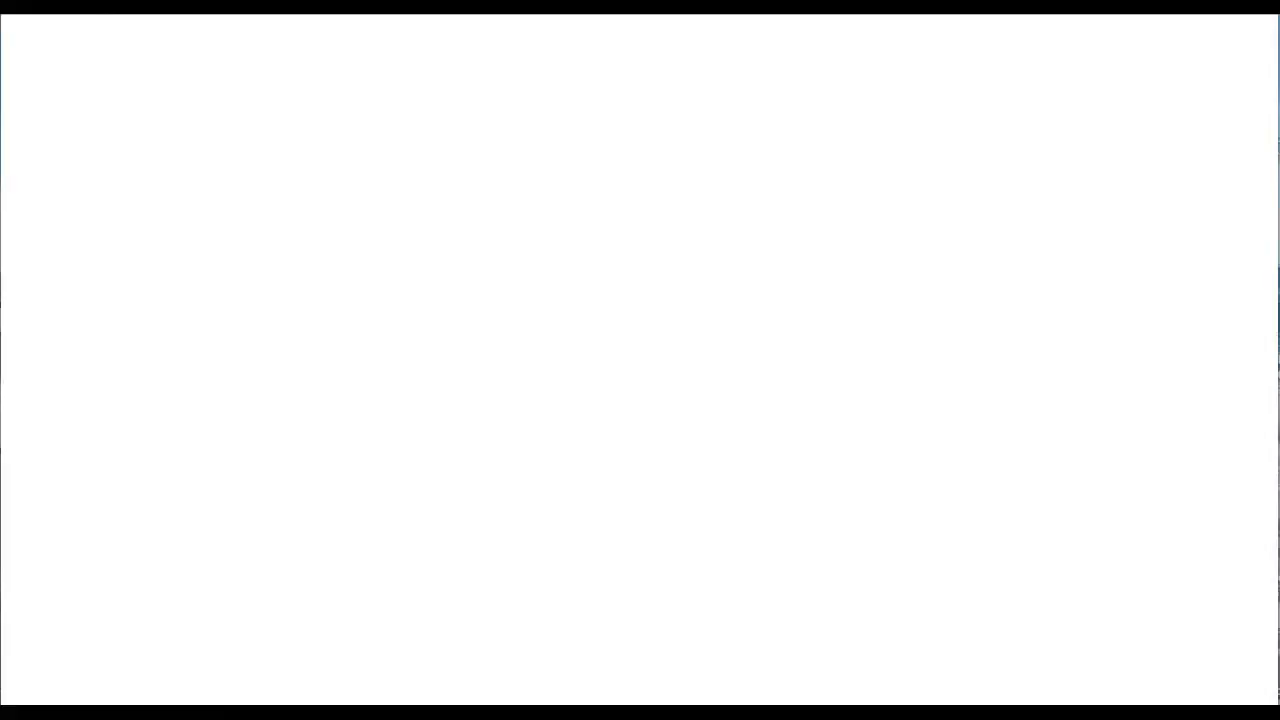
left_click(618, 33)
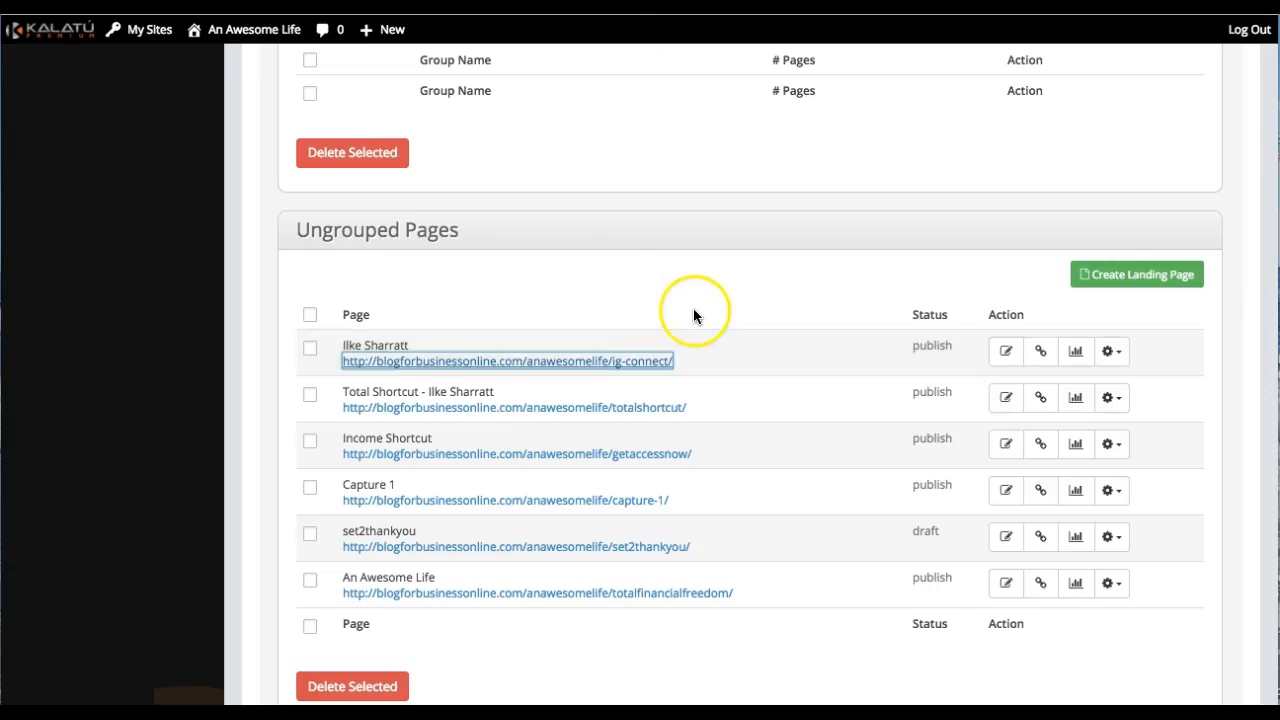
Start creating a landing page in Ungrouped Pages and bring the template chooser fully into view
scroll(693, 310, "up", 1)
scroll(693, 315, "up", 1)
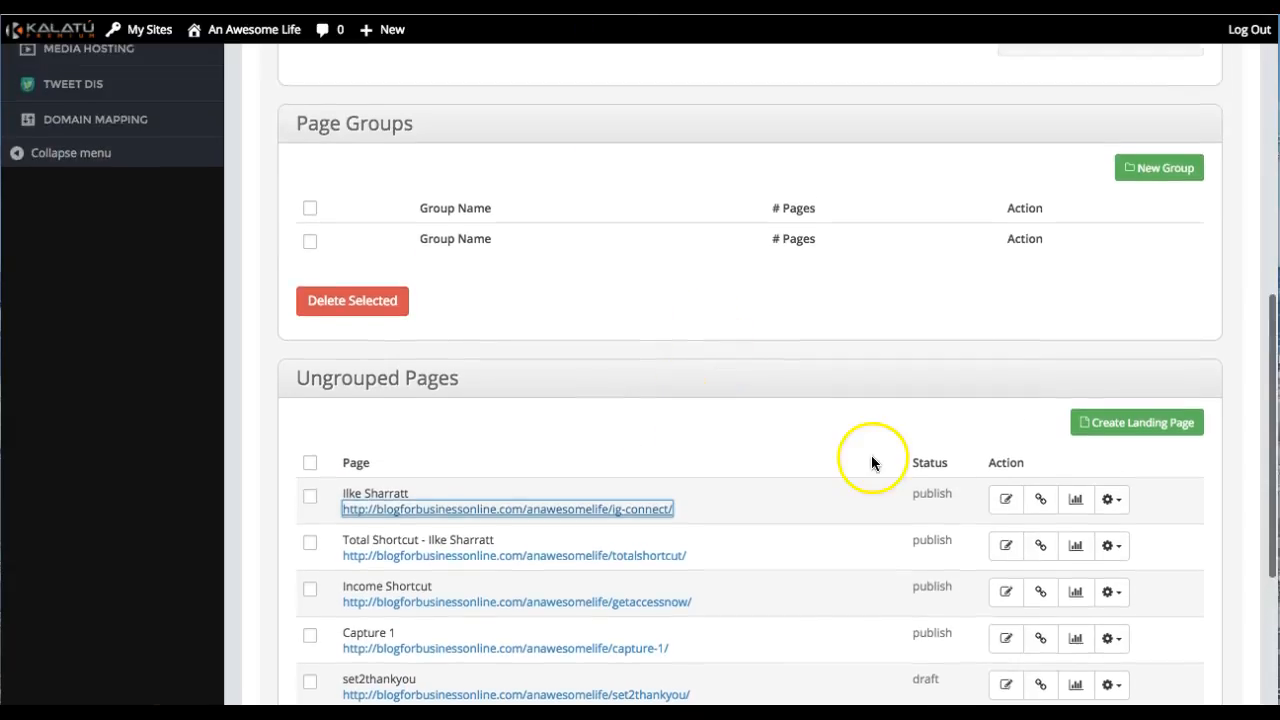
left_click(1146, 425)
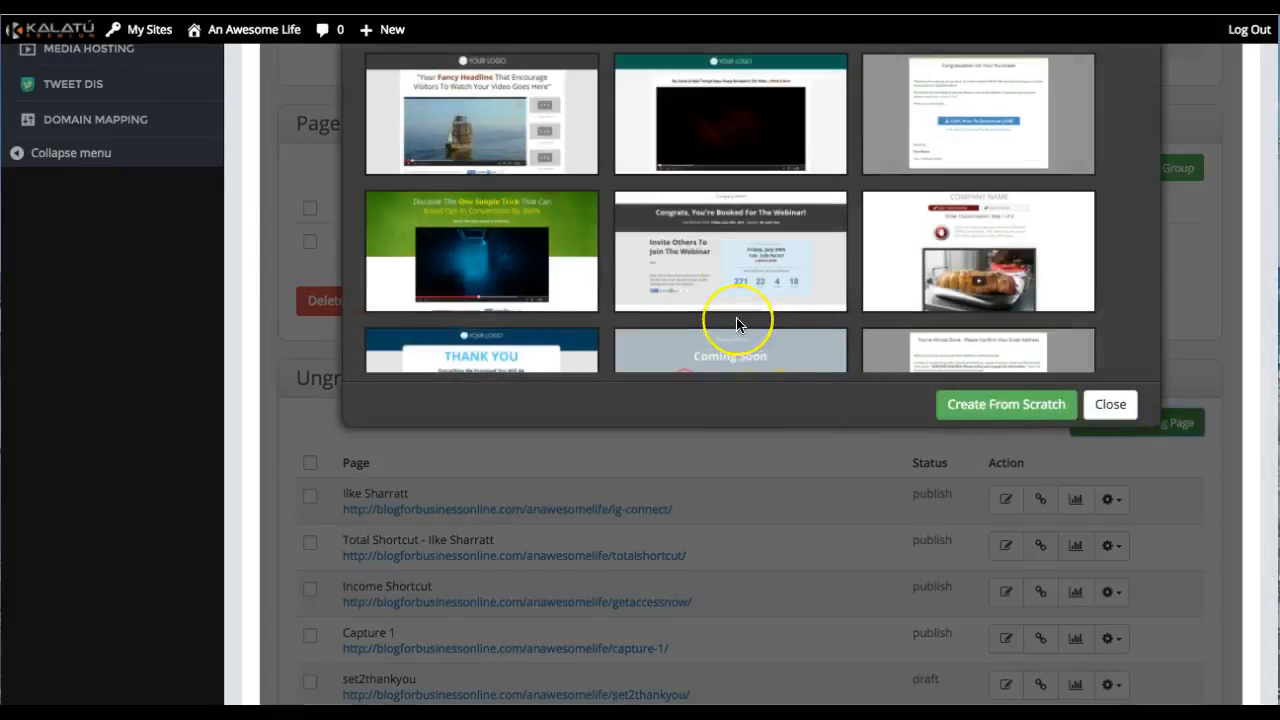
scroll(737, 320, "up", 3)
scroll(736, 323, "down", 2)
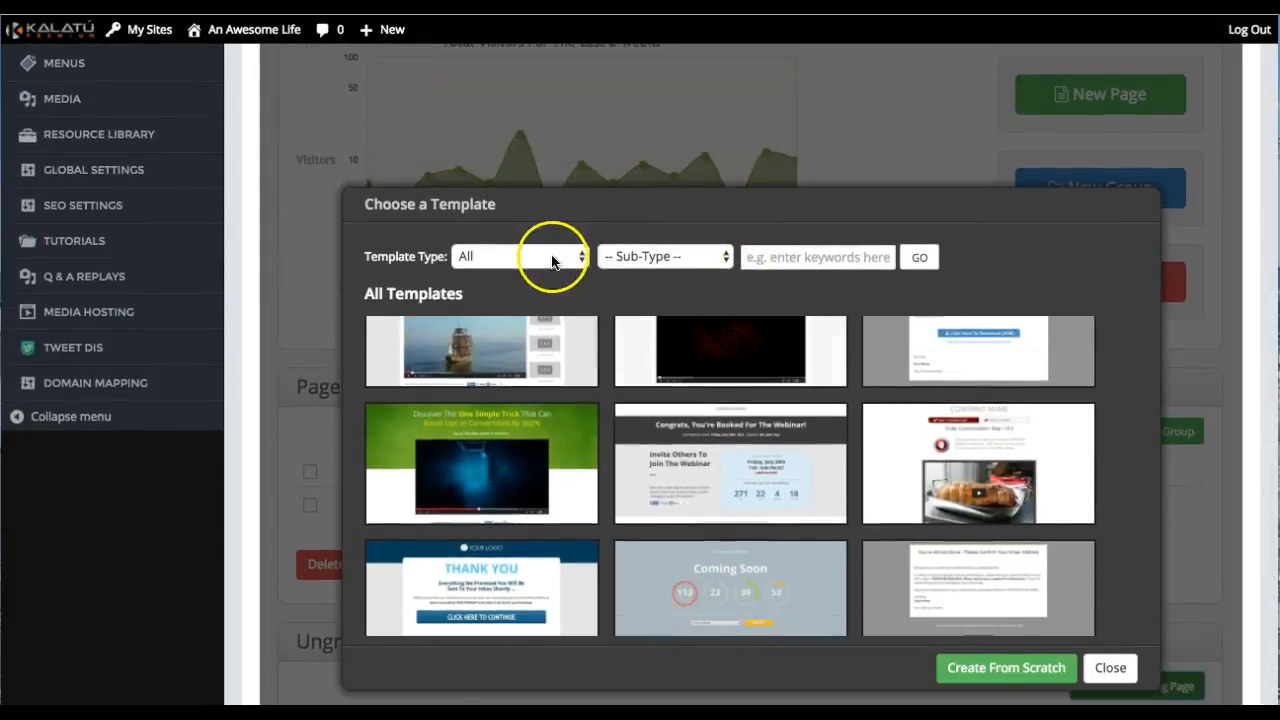
Filter the template chooser by the Sales Pages template type
left_click(551, 257)
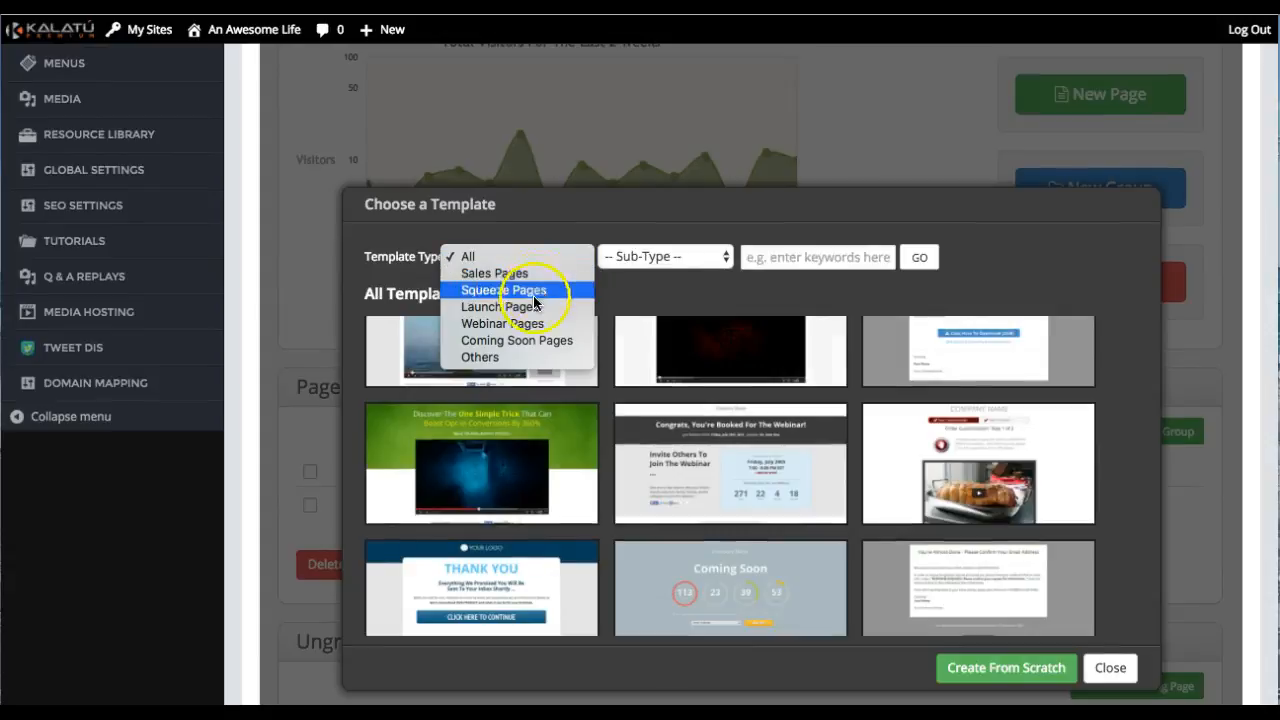
left_click(530, 276)
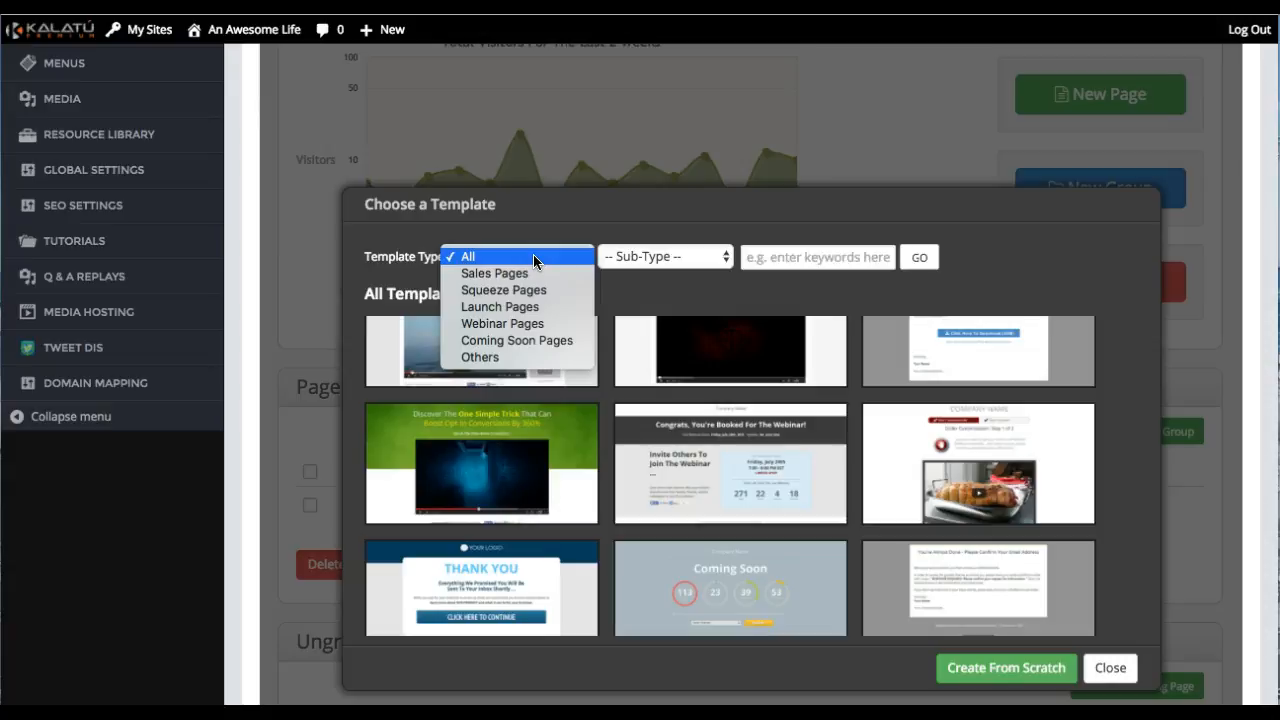
left_click(529, 274)
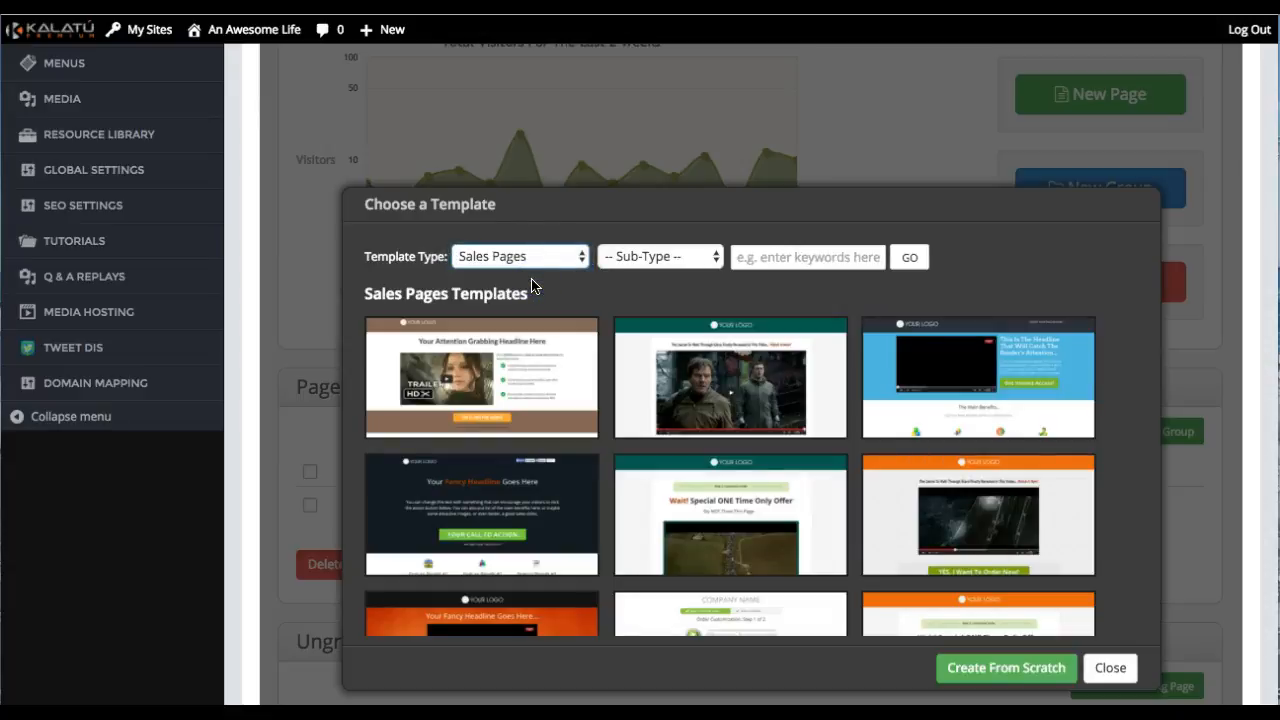
Preview the teal-header video sales template in the first row in full, then return to the template chooser
mouse_move(657, 380)
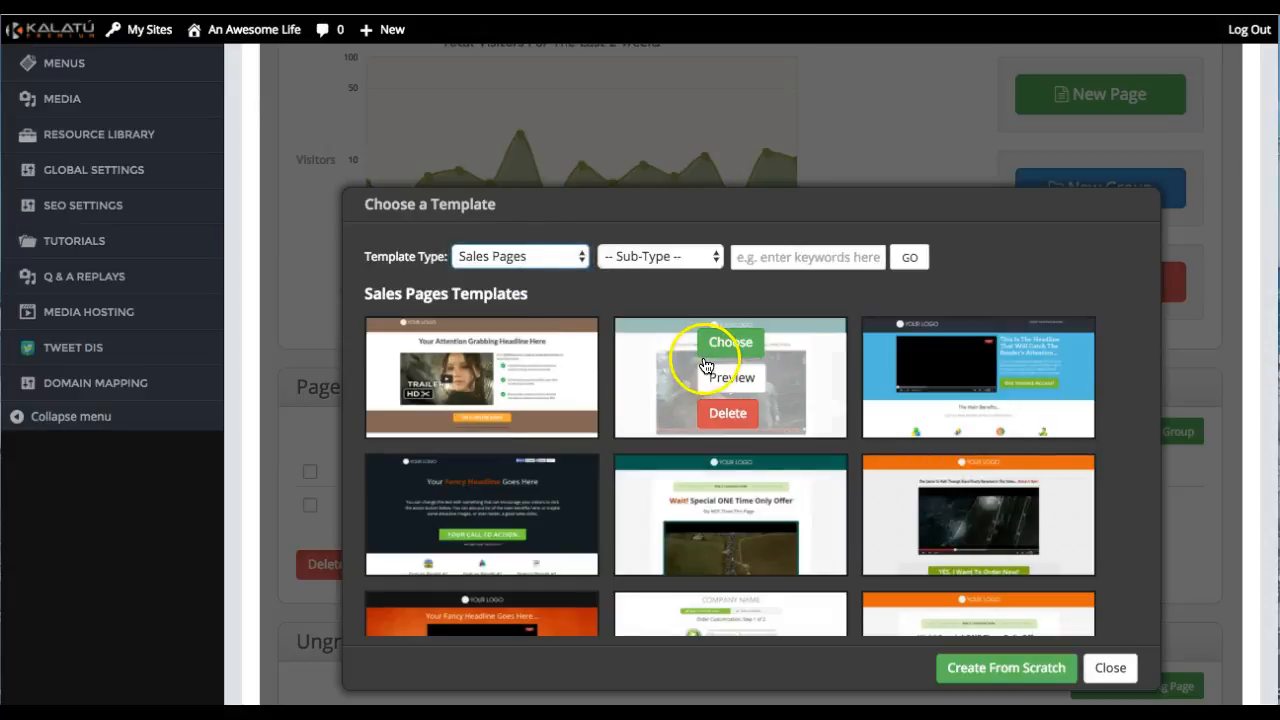
left_click(731, 376)
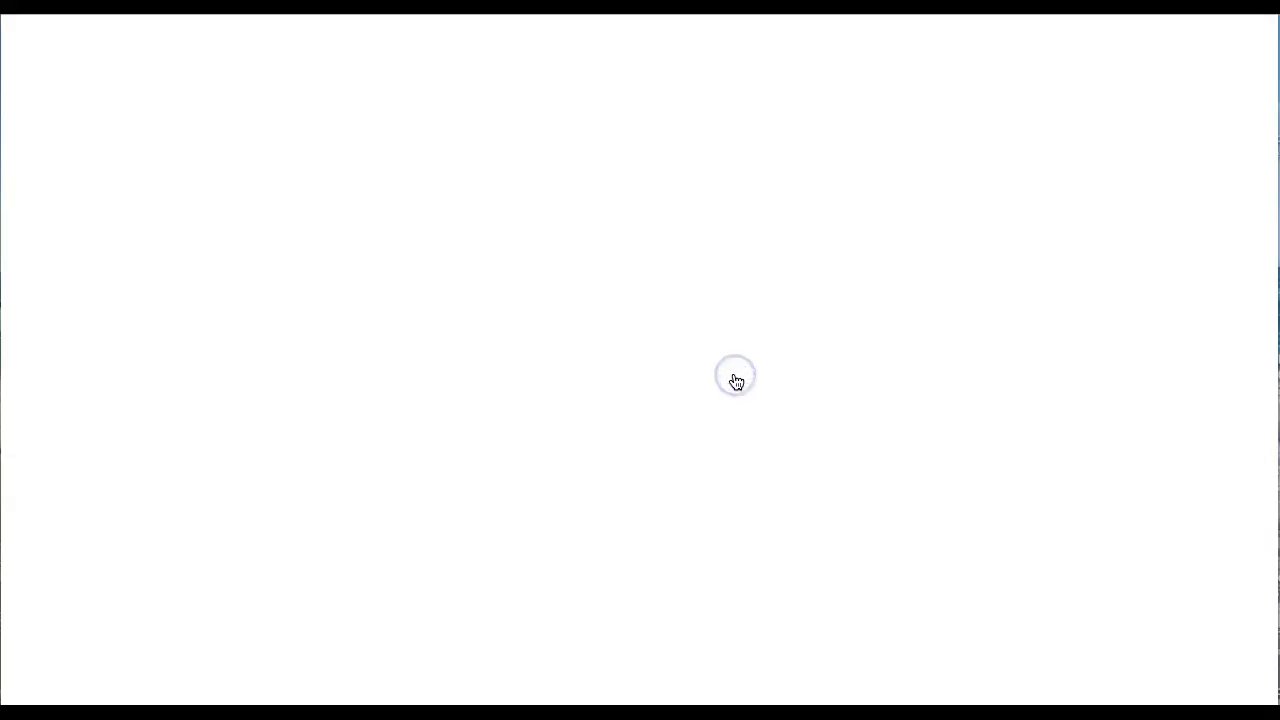
scroll(736, 383, "down", 10)
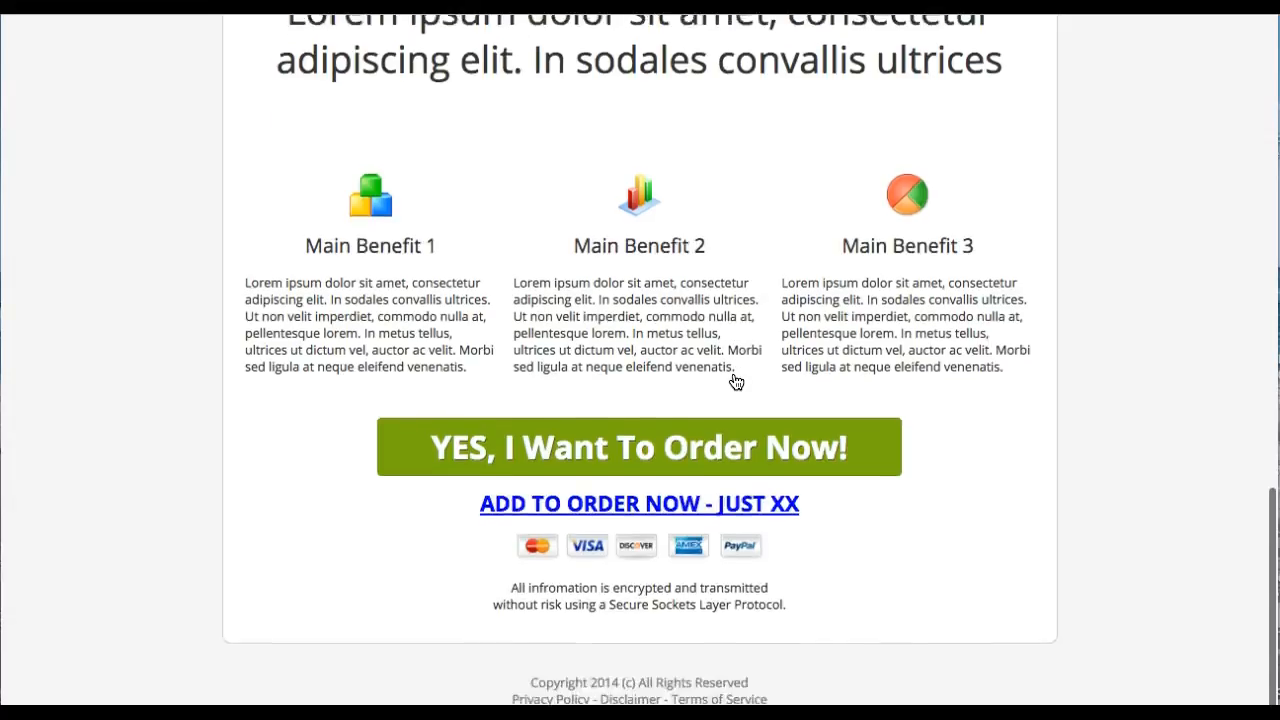
scroll(736, 383, "up", 10)
left_click(723, 254)
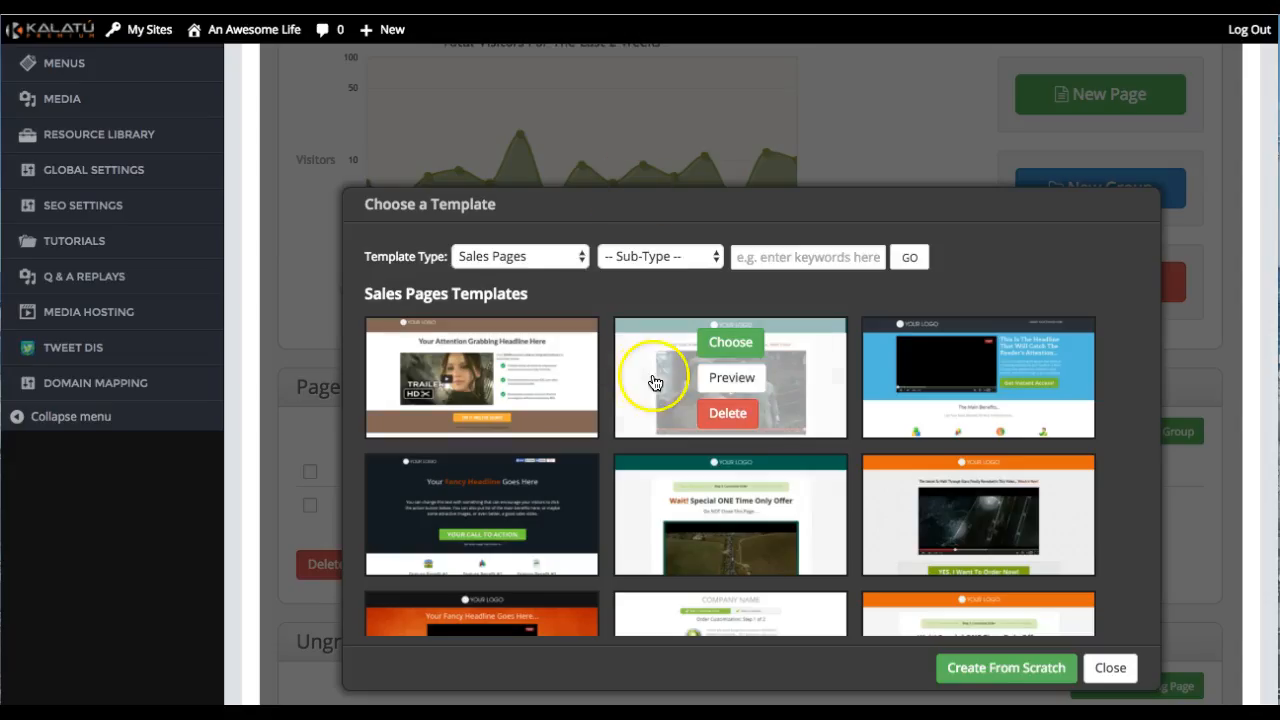
Preview the orange-header video sales template in the second row
scroll(735, 440, "down", 1)
scroll(729, 437, "up", 2)
mouse_move(929, 466)
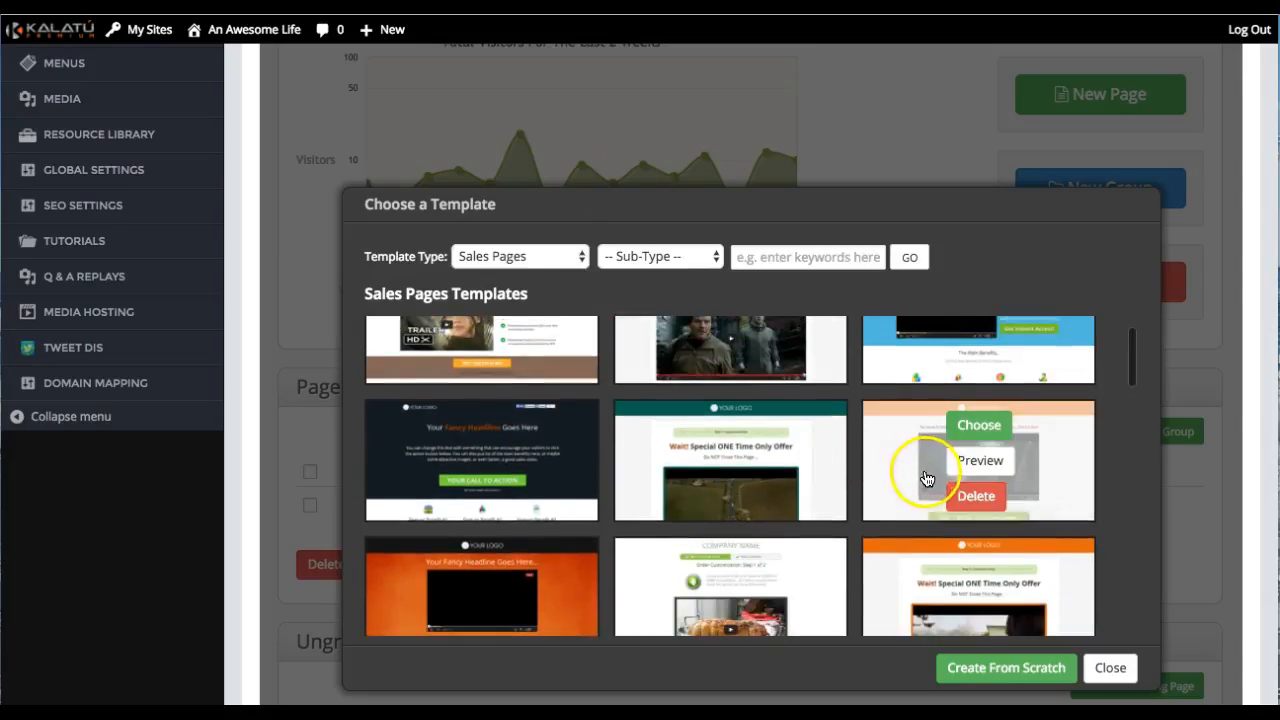
left_click(986, 461)
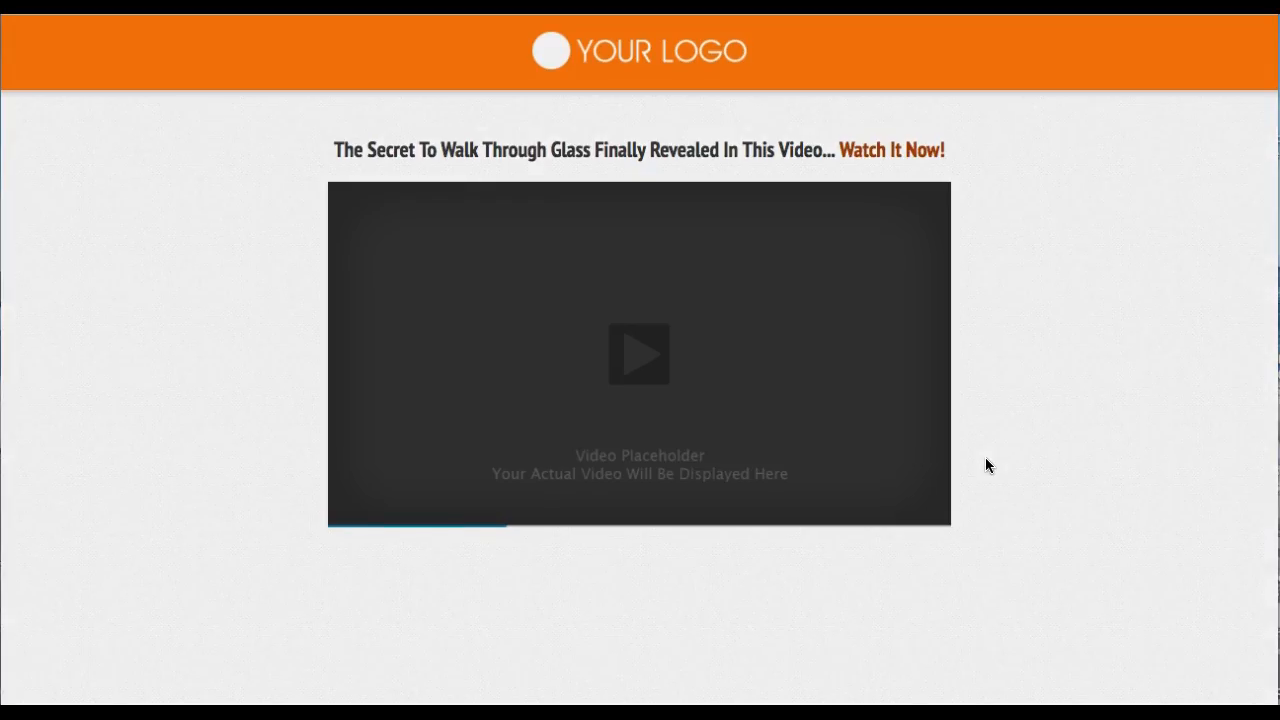
Review the orange-header sales template preview down to its order section, then return to the template chooser
scroll(986, 458, "down", 10)
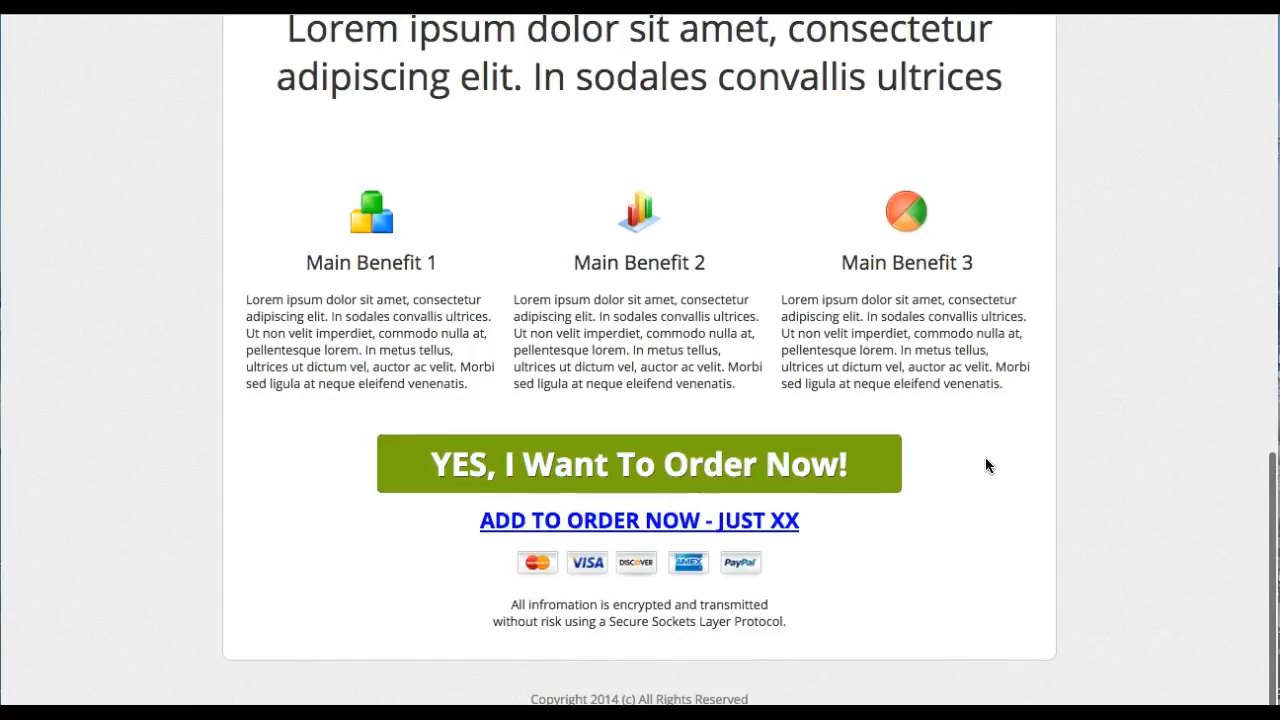
scroll(986, 458, "up", 5)
scroll(985, 465, "up", 10)
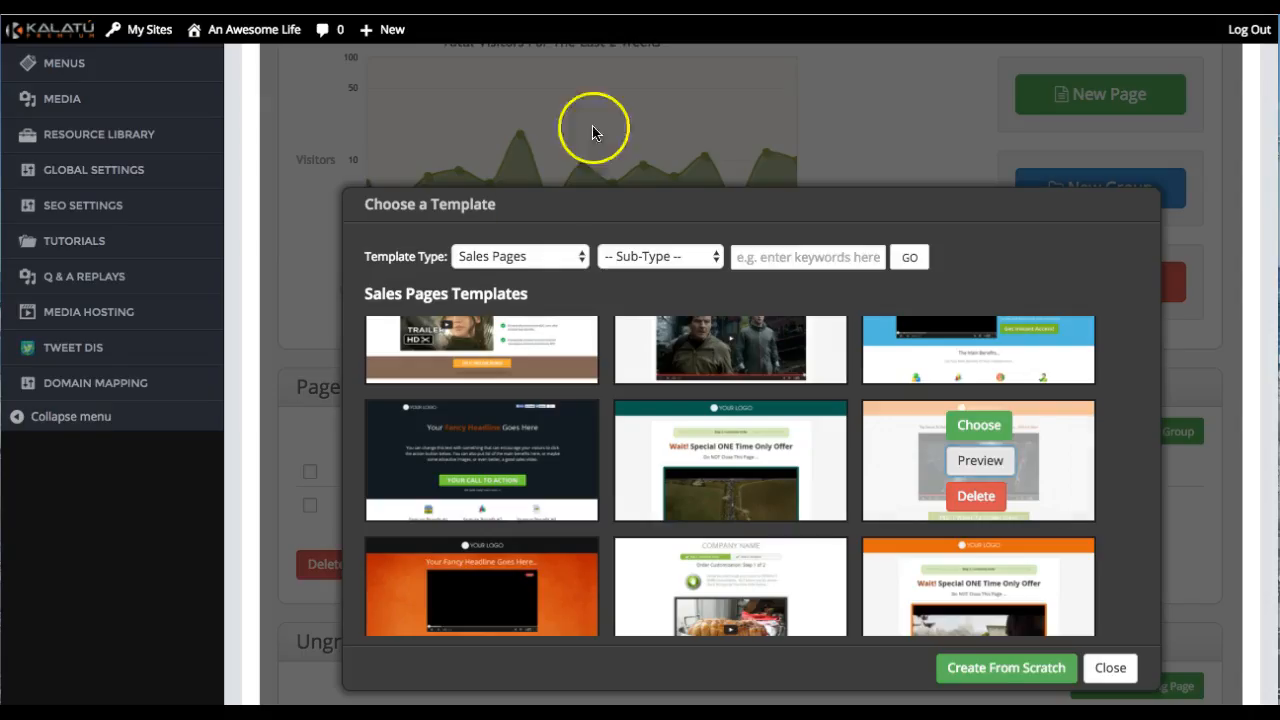
Show all template types and choose the dark video template with a single-row opt-in form beneath the video
left_click(508, 255)
left_click(506, 239)
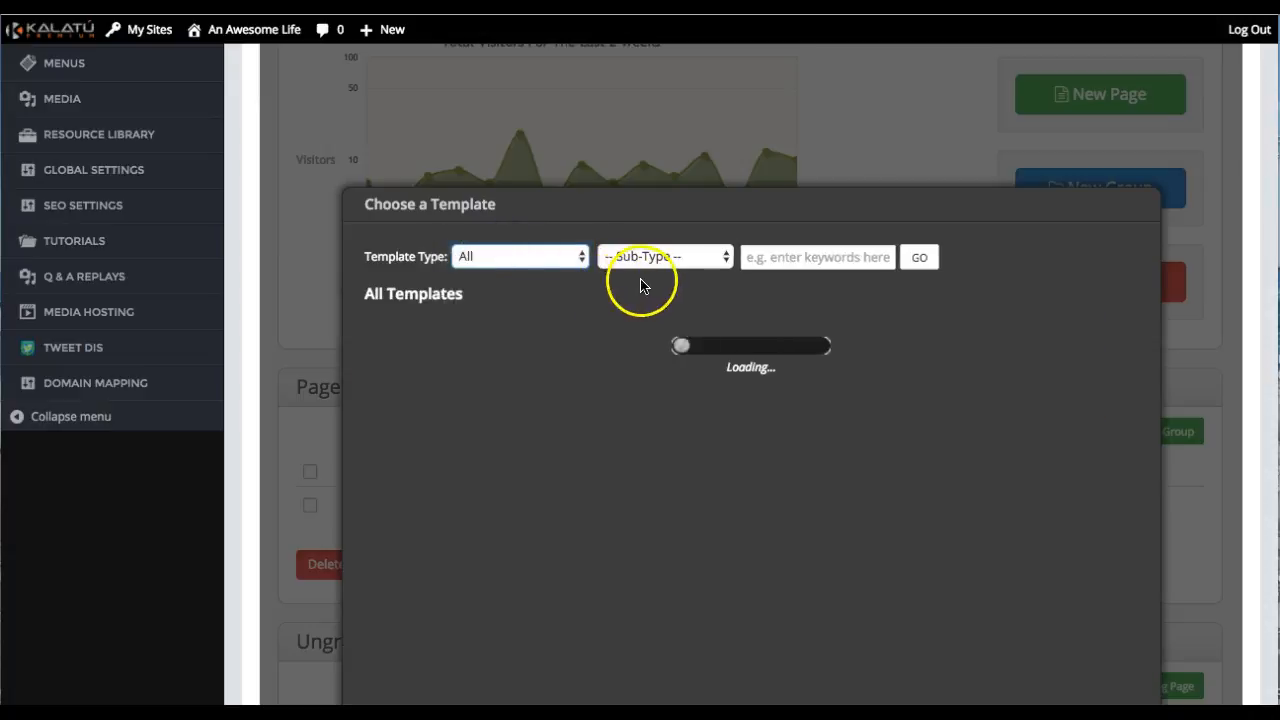
scroll(953, 503, "down", 3)
scroll(953, 503, "down", 3)
scroll(953, 503, "up", 3)
scroll(953, 503, "down", 3)
scroll(953, 503, "down", 10)
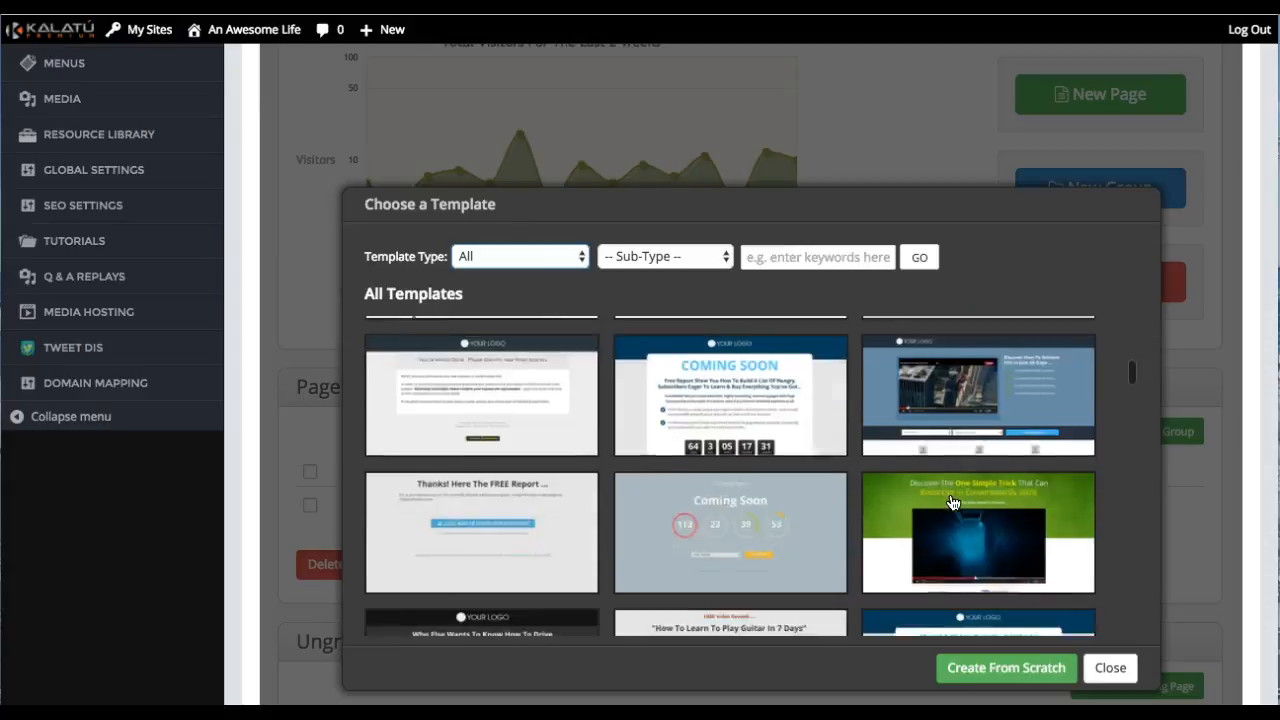
scroll(953, 503, "down", 1)
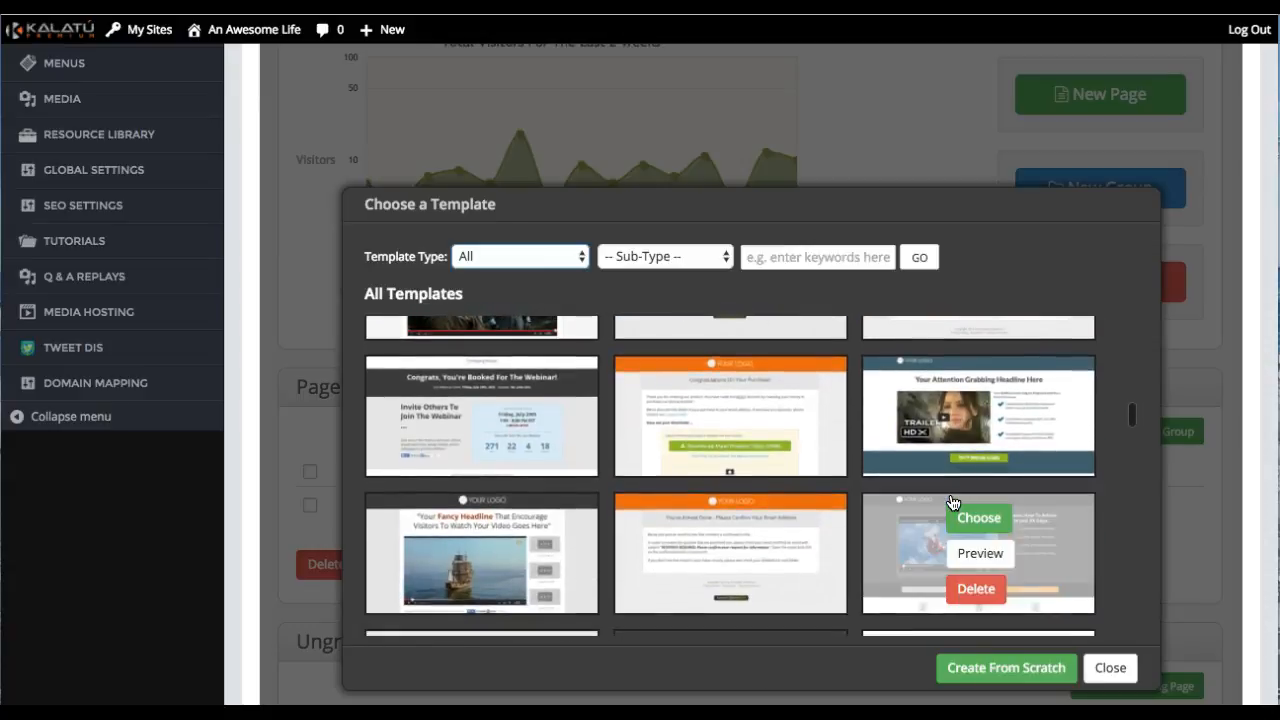
scroll(953, 503, "down", 10)
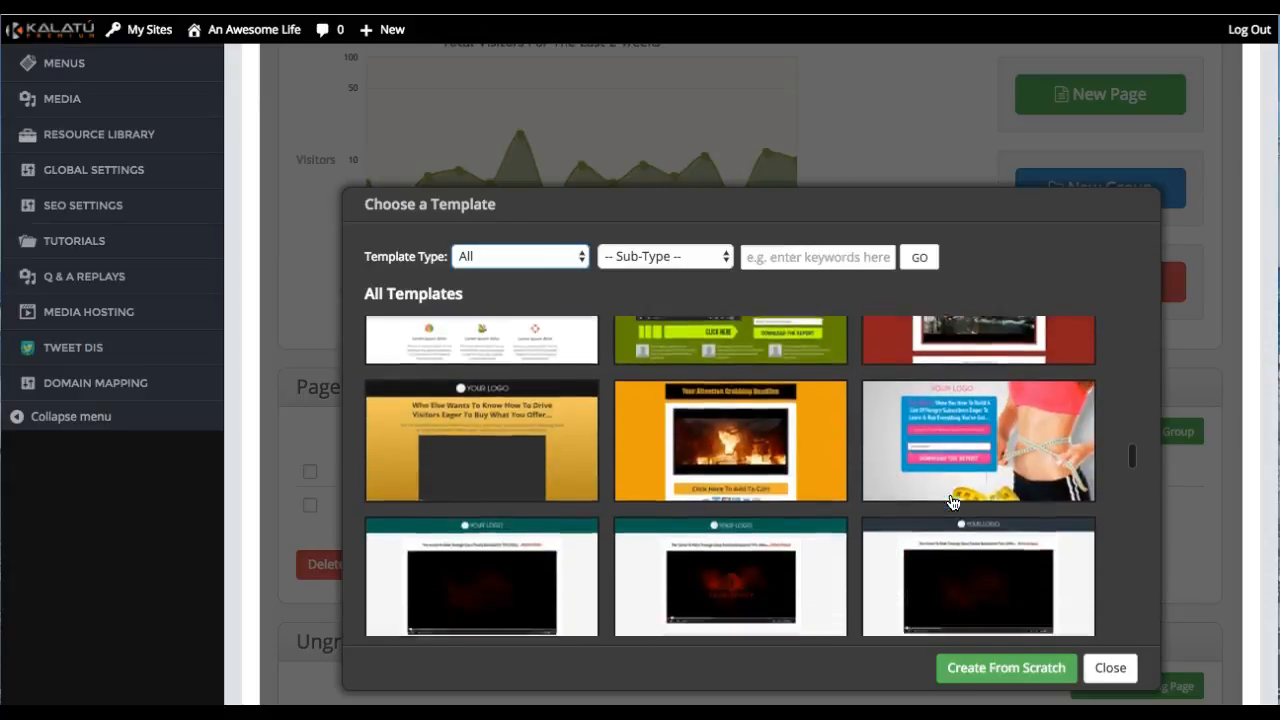
scroll(953, 503, "down", 10)
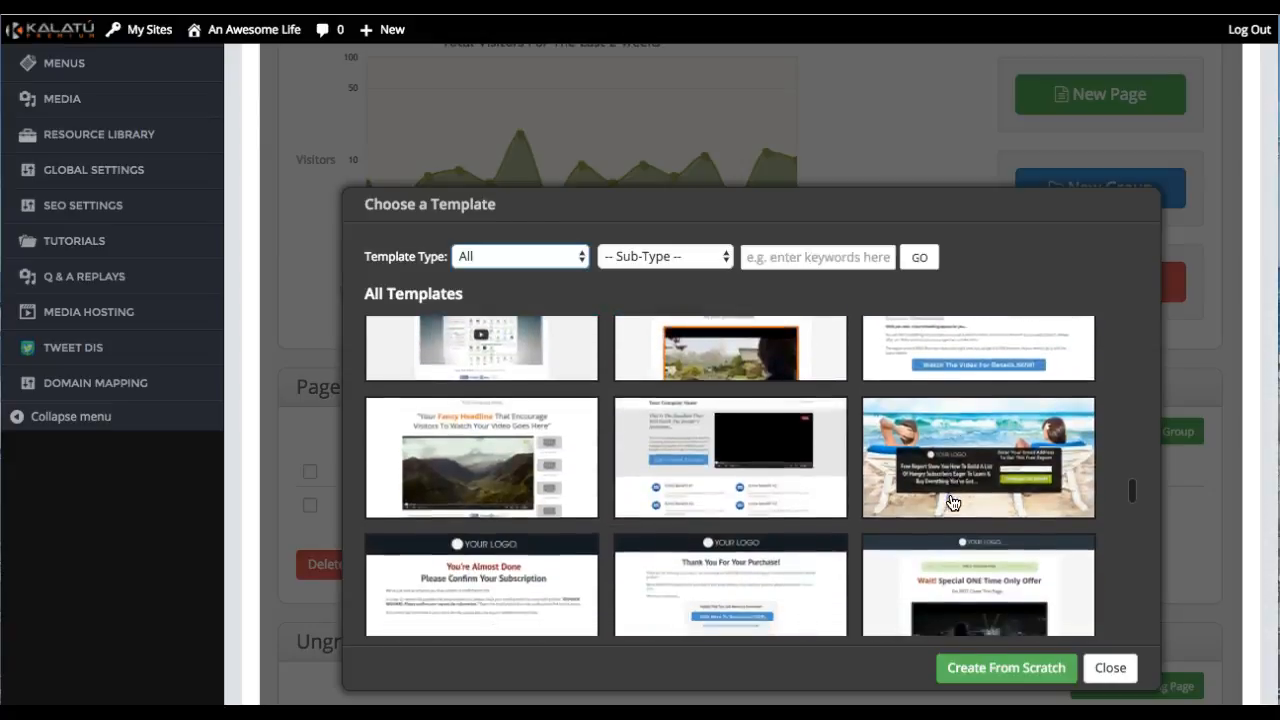
scroll(953, 503, "down", 5)
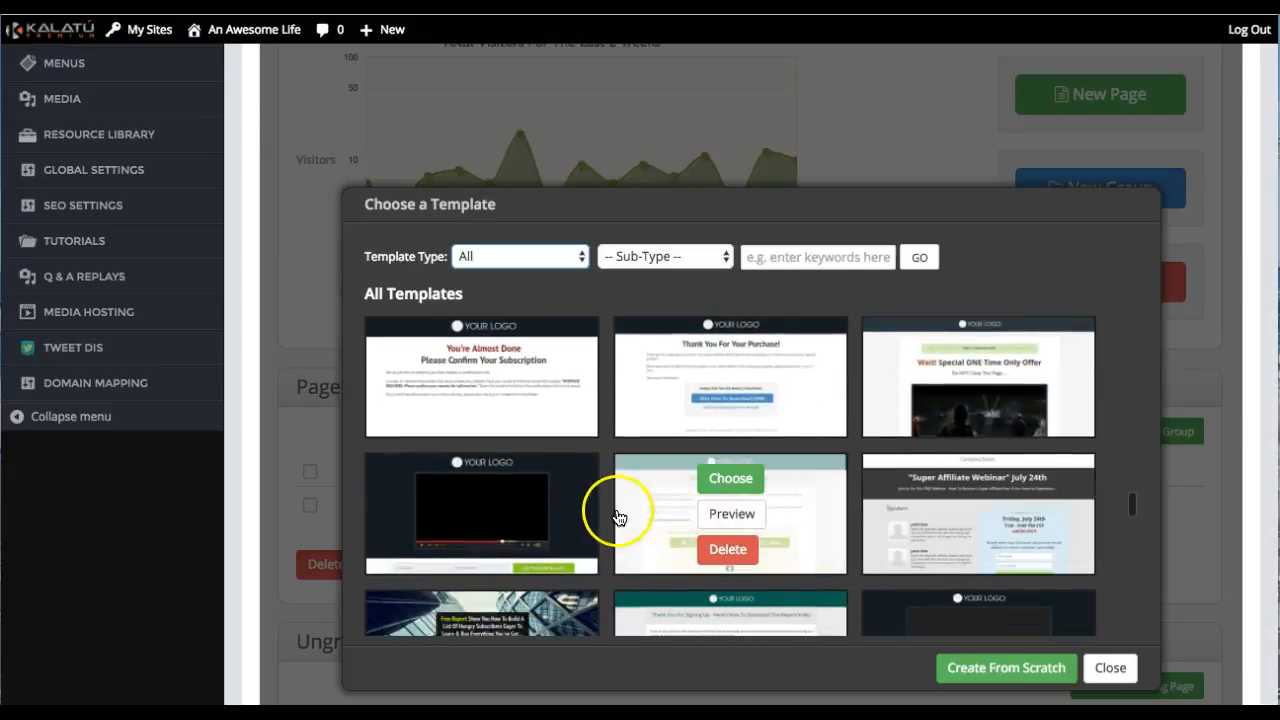
left_click(479, 479)
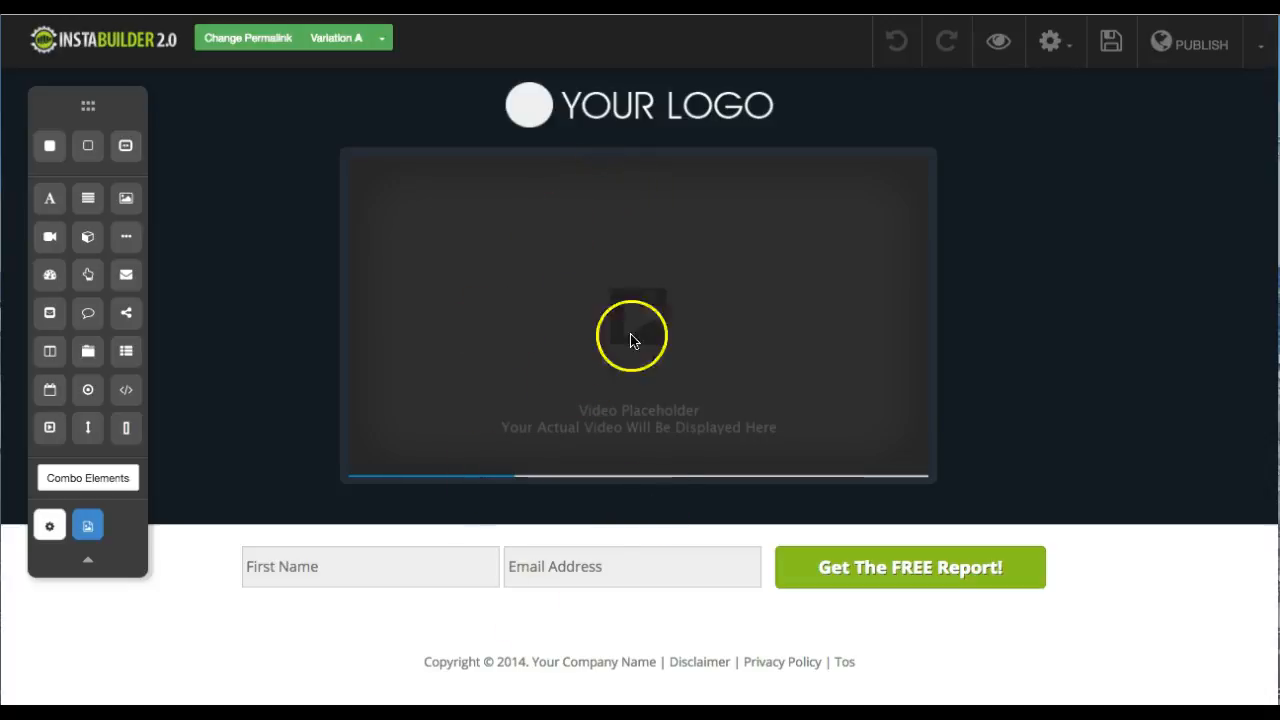
Replace the placeholder logo above the video with the white logo image from the media library
left_click(640, 108)
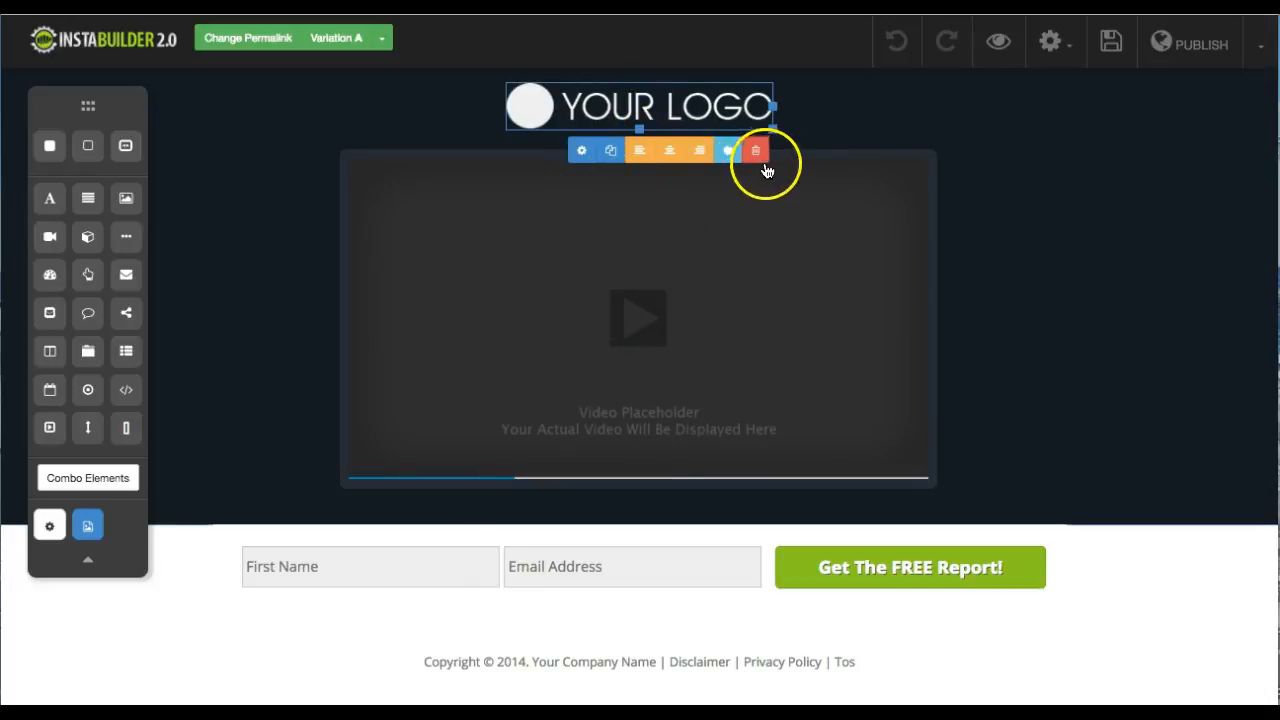
left_click(582, 151)
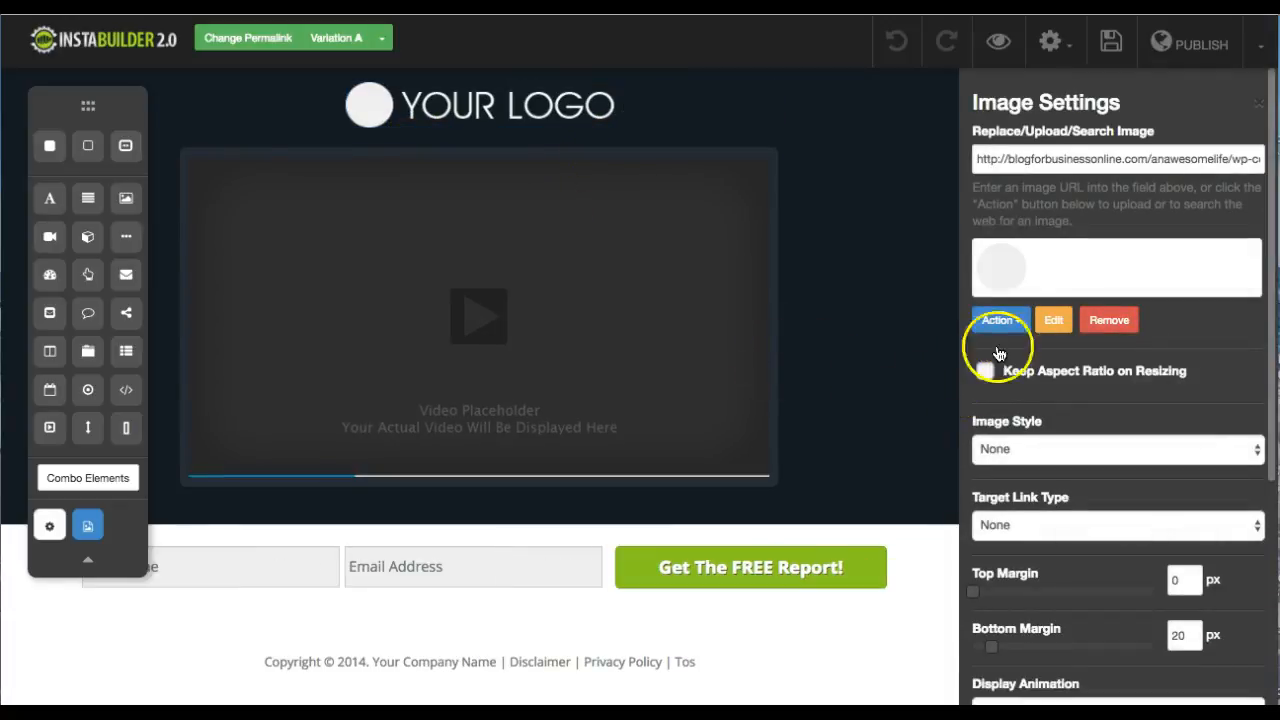
left_click(1112, 320)
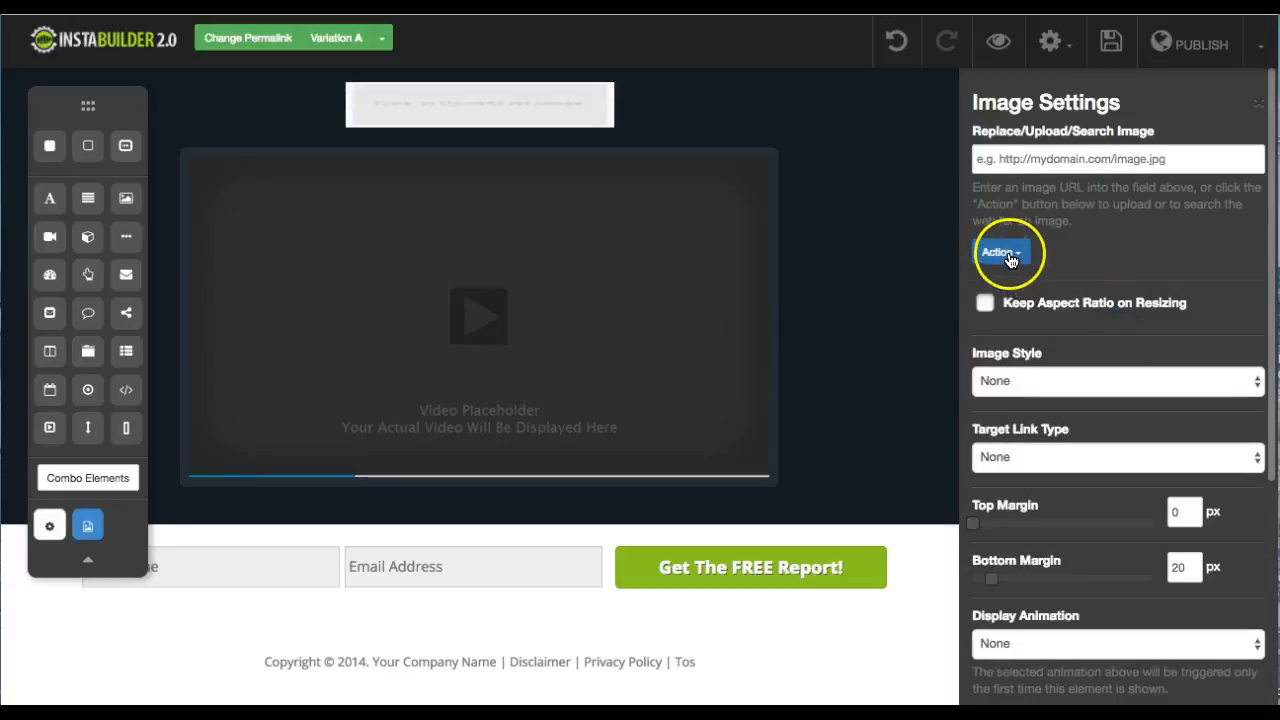
left_click(1008, 254)
left_click(1007, 306)
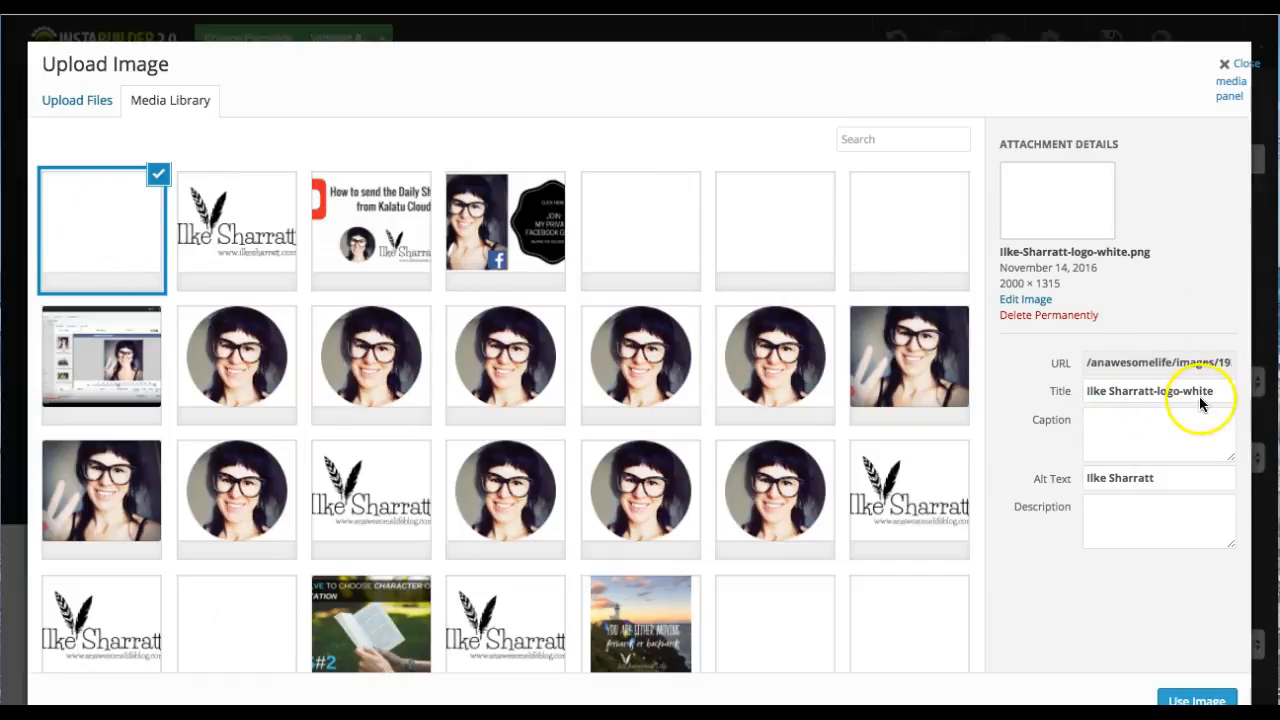
left_click(1185, 700)
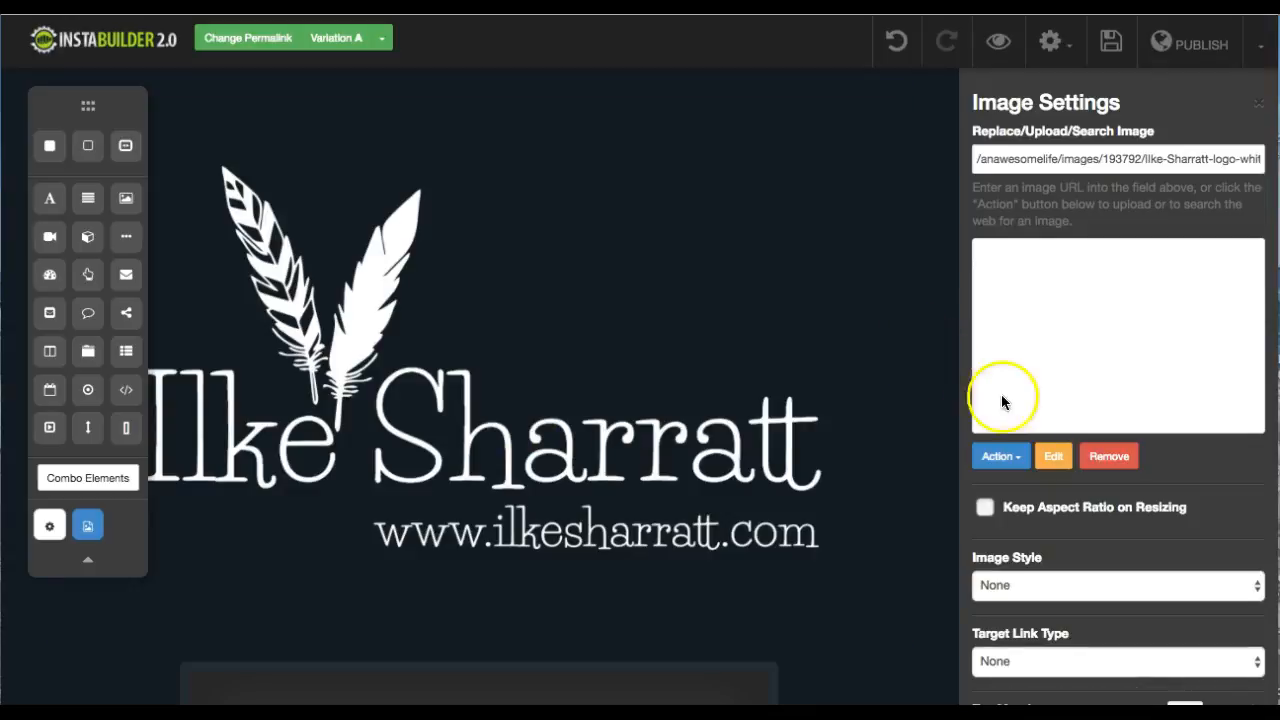
Shrink the logo in height and width to about two-thirds of the video placeholder's width
left_click(1053, 456)
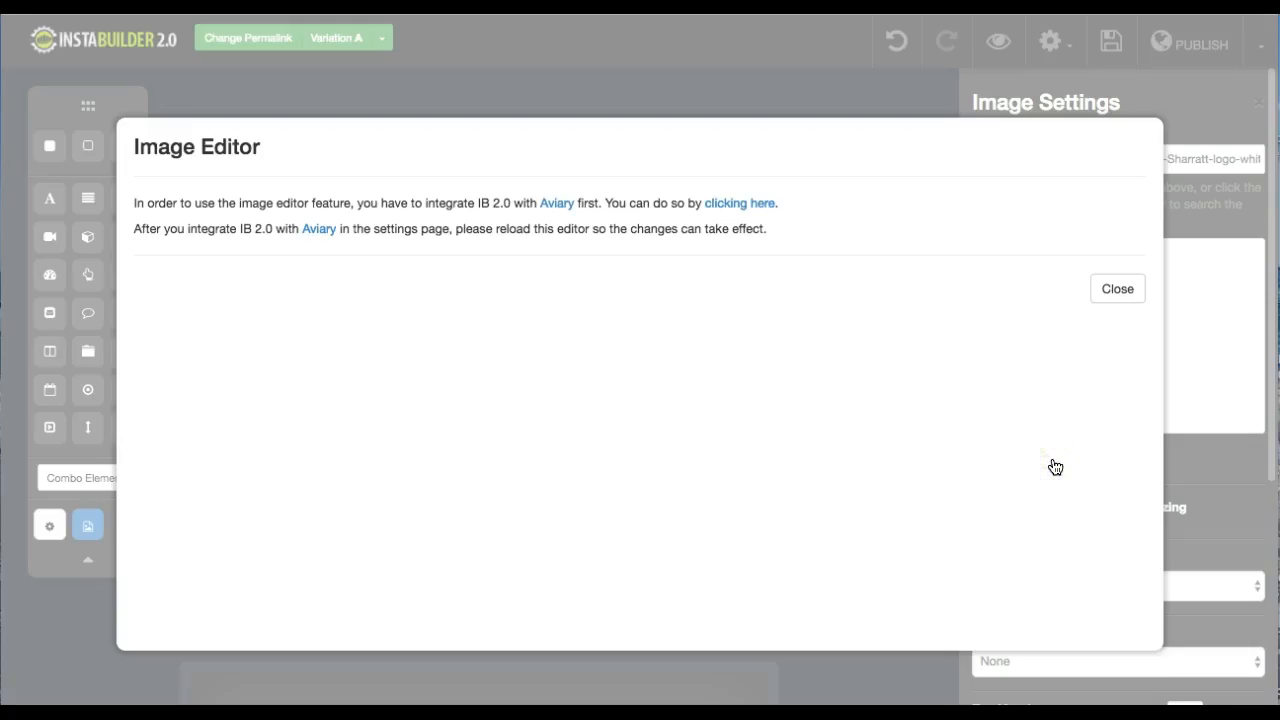
left_click(1116, 291)
left_click(648, 382)
left_click(901, 637)
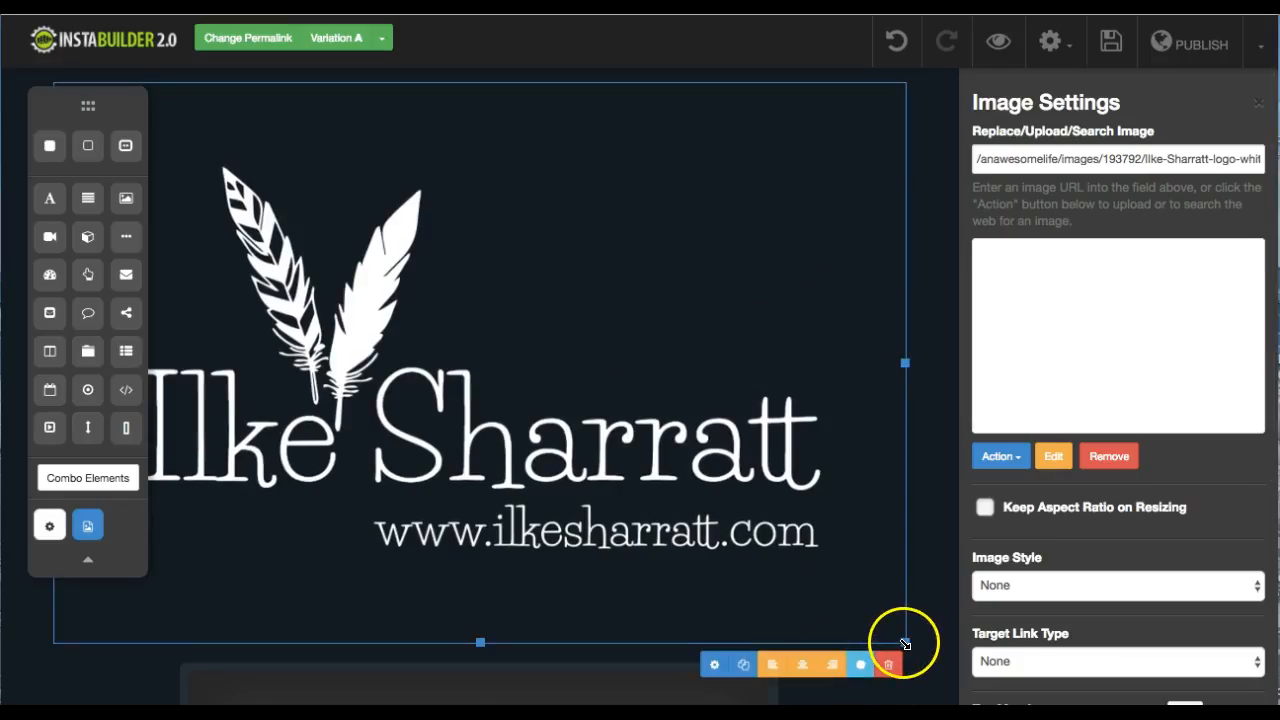
left_click_drag(904, 644, 785, 434)
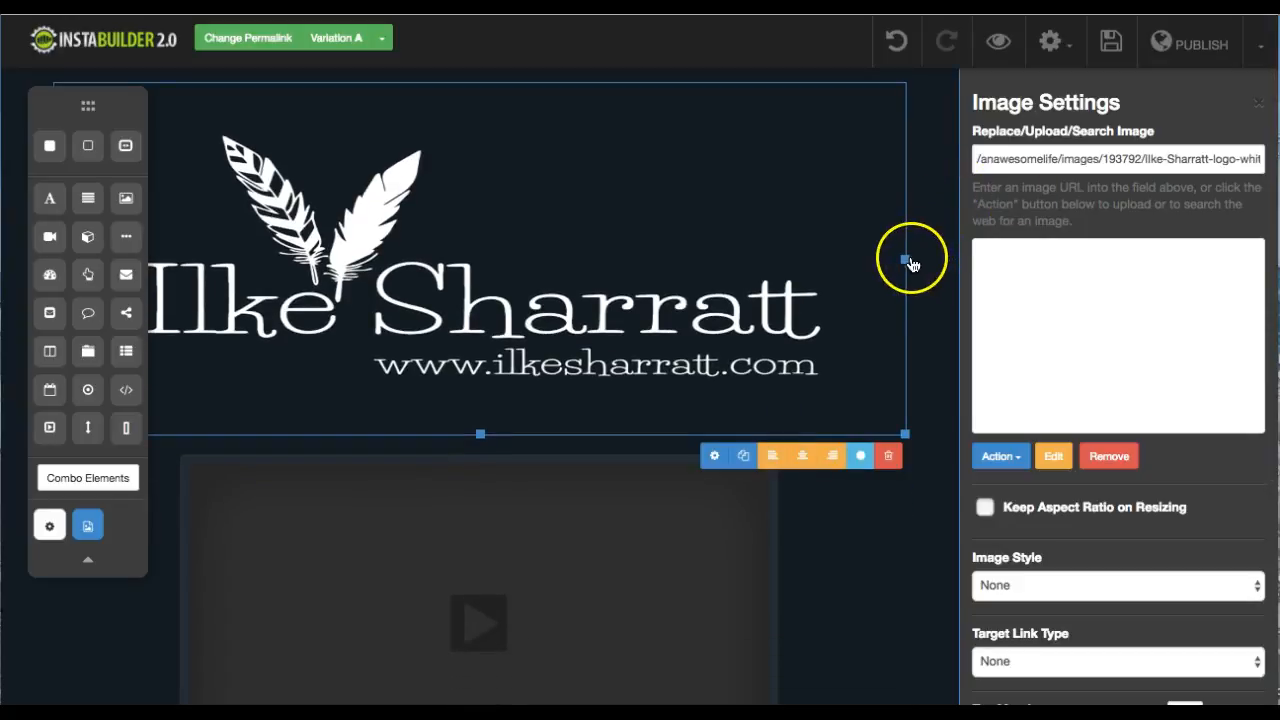
left_click_drag(904, 262, 627, 251)
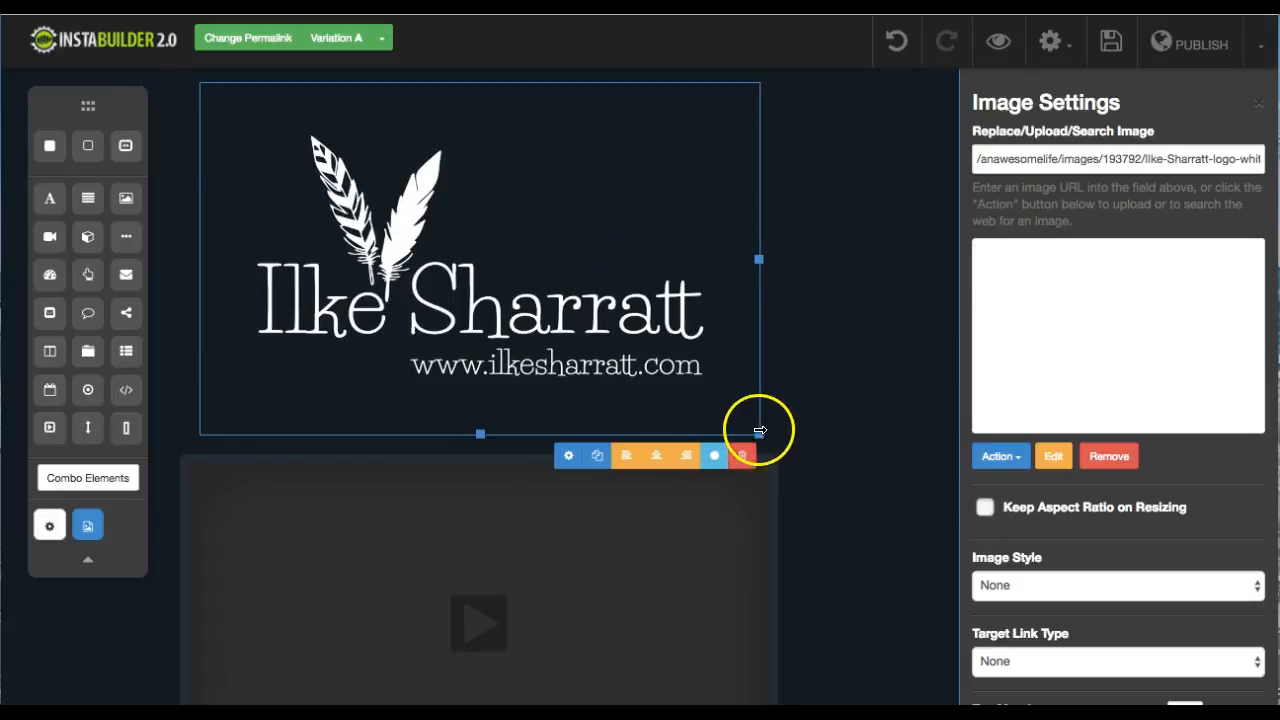
left_click_drag(758, 436, 595, 305)
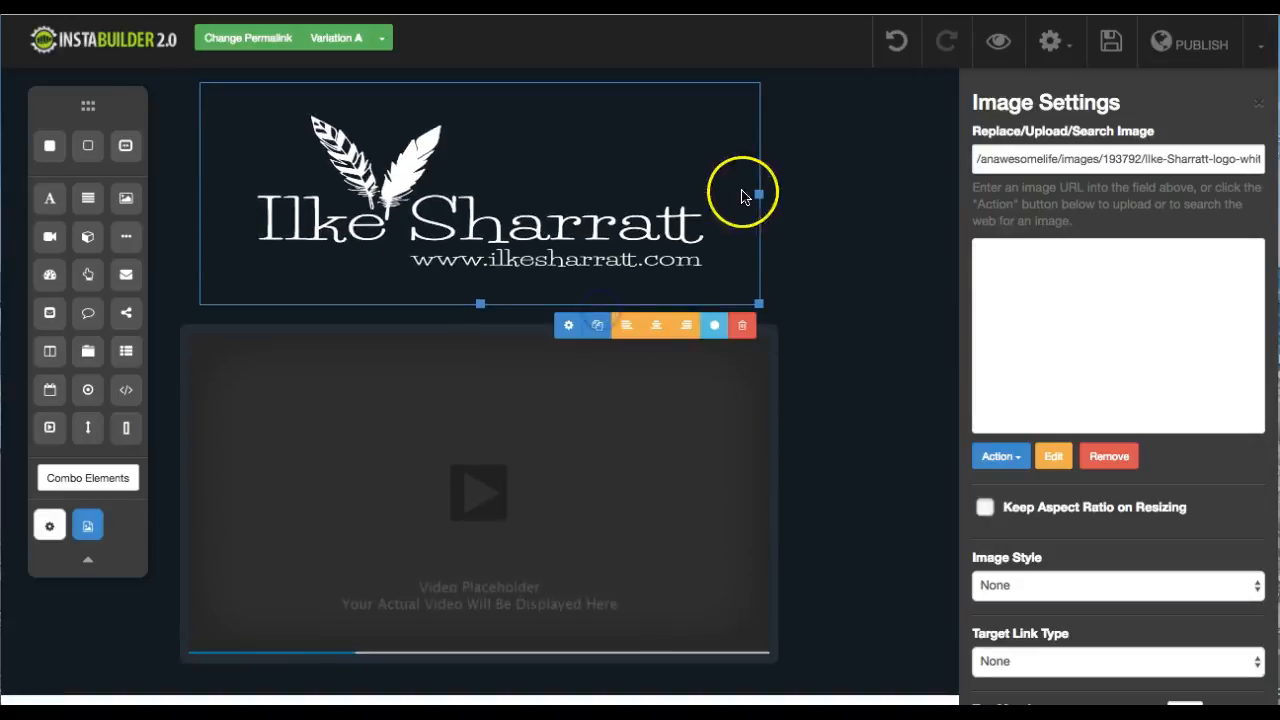
left_click_drag(758, 196, 573, 193)
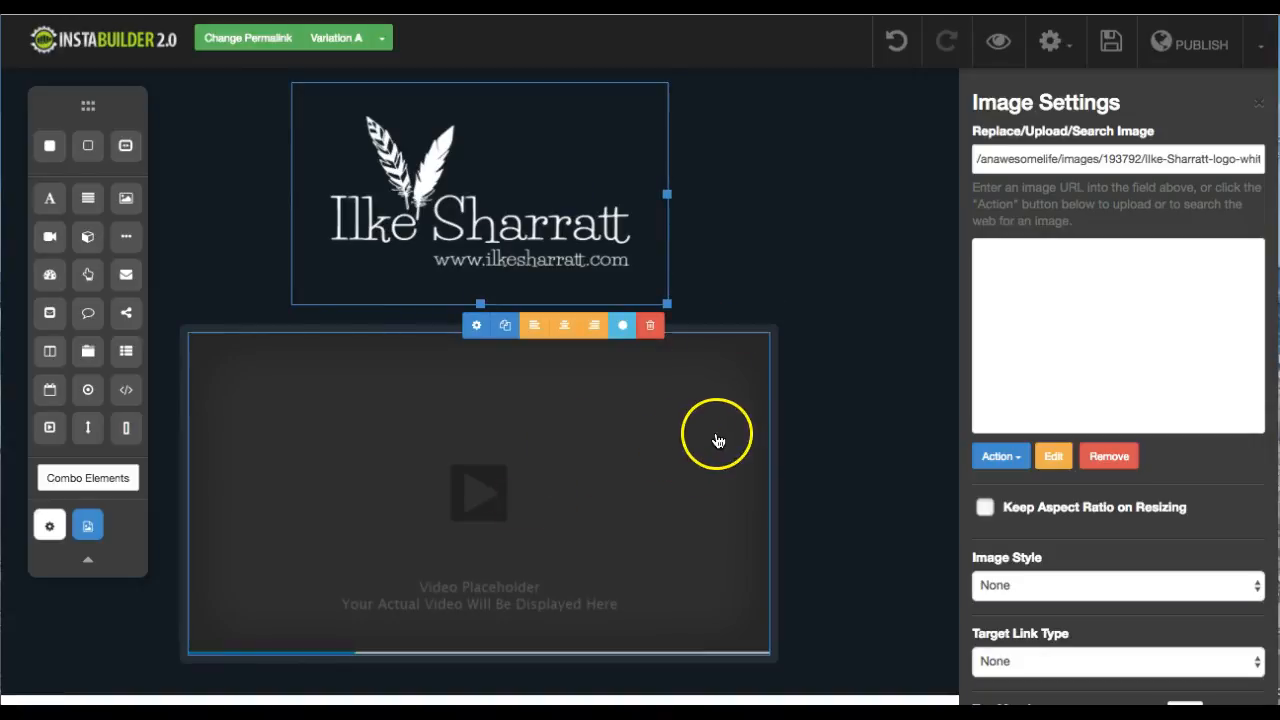
Select the video placeholder, then switch to the "Welcome to the Total Shortcut" video page on YouTube
left_click(650, 450)
scroll(651, 449, "down", 3)
left_click(643, 432)
left_click(566, 390)
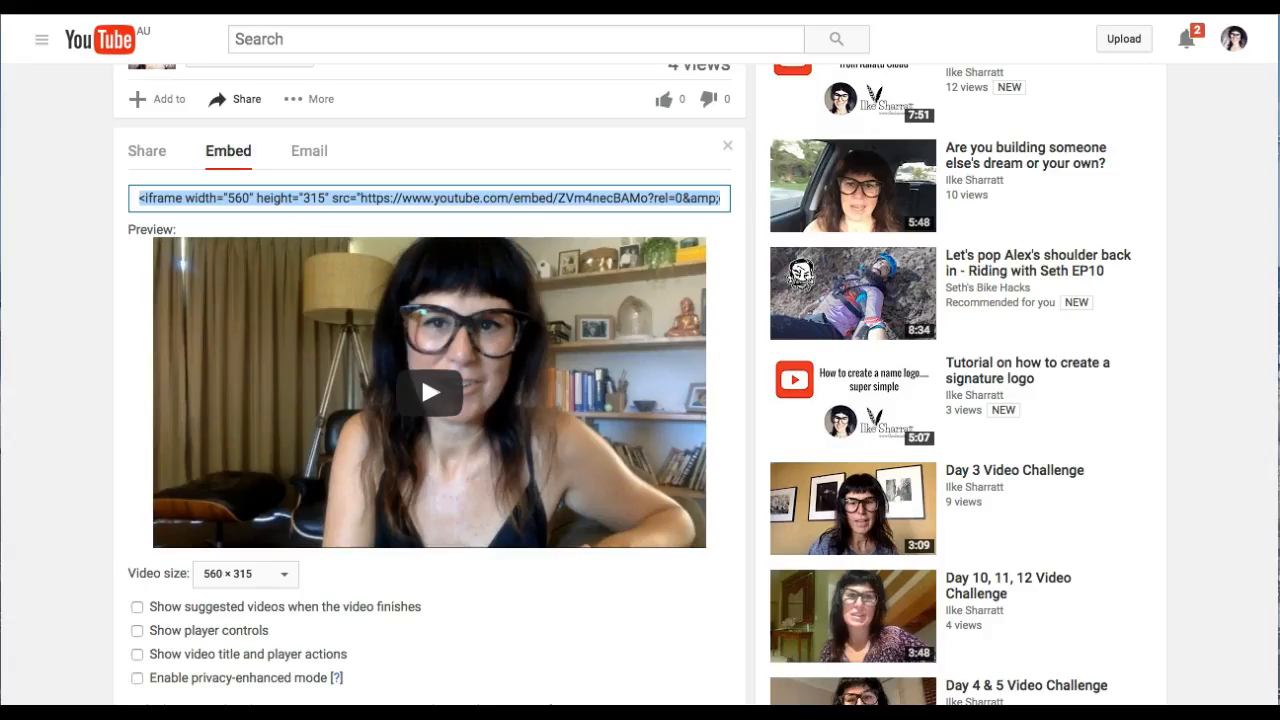
scroll(481, 243, "up", 4)
scroll(481, 243, "up", 2)
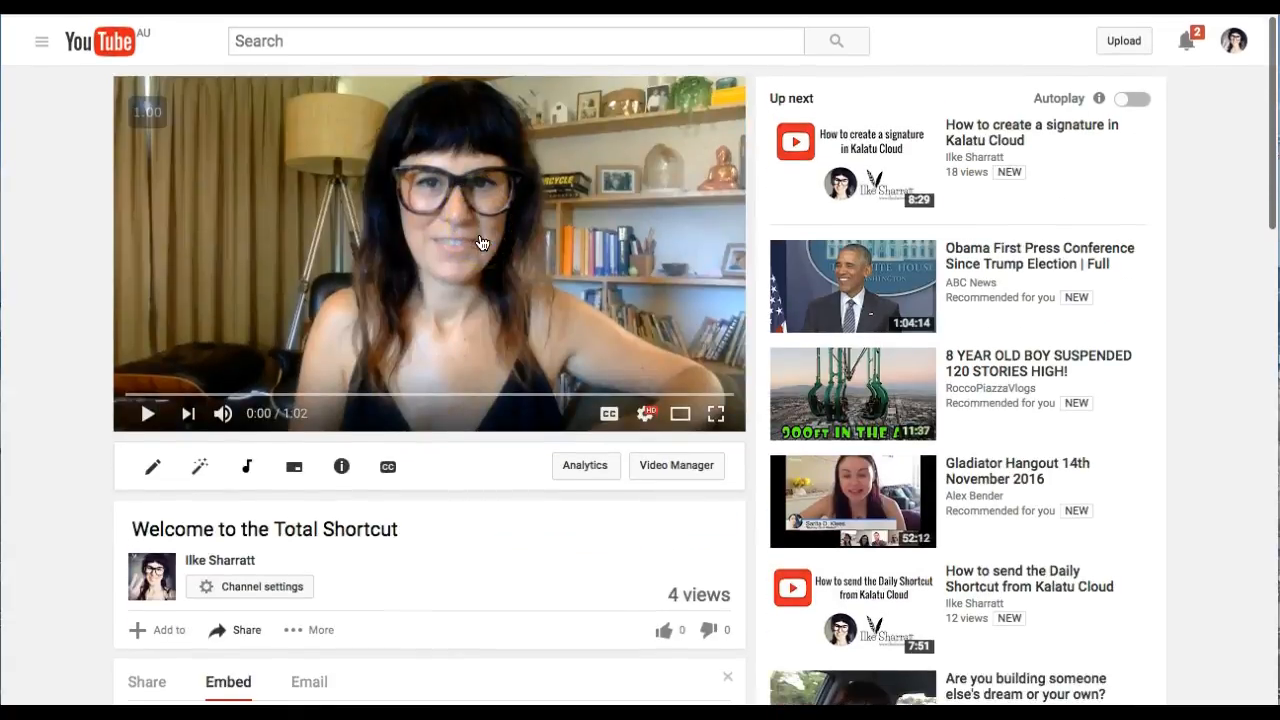
Open the "Welcome to the Total Shortcut" video from the uploads on the own YouTube channel and pause it
left_click(41, 45)
left_click(92, 120)
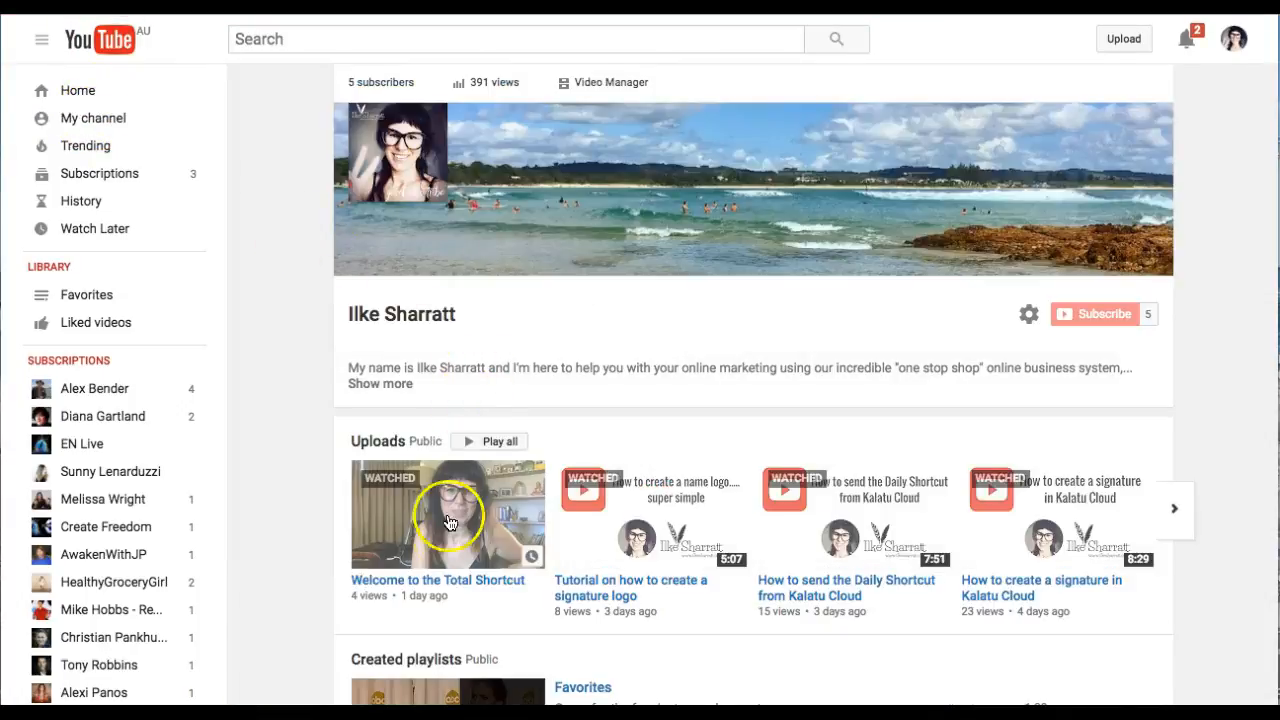
left_click(436, 590)
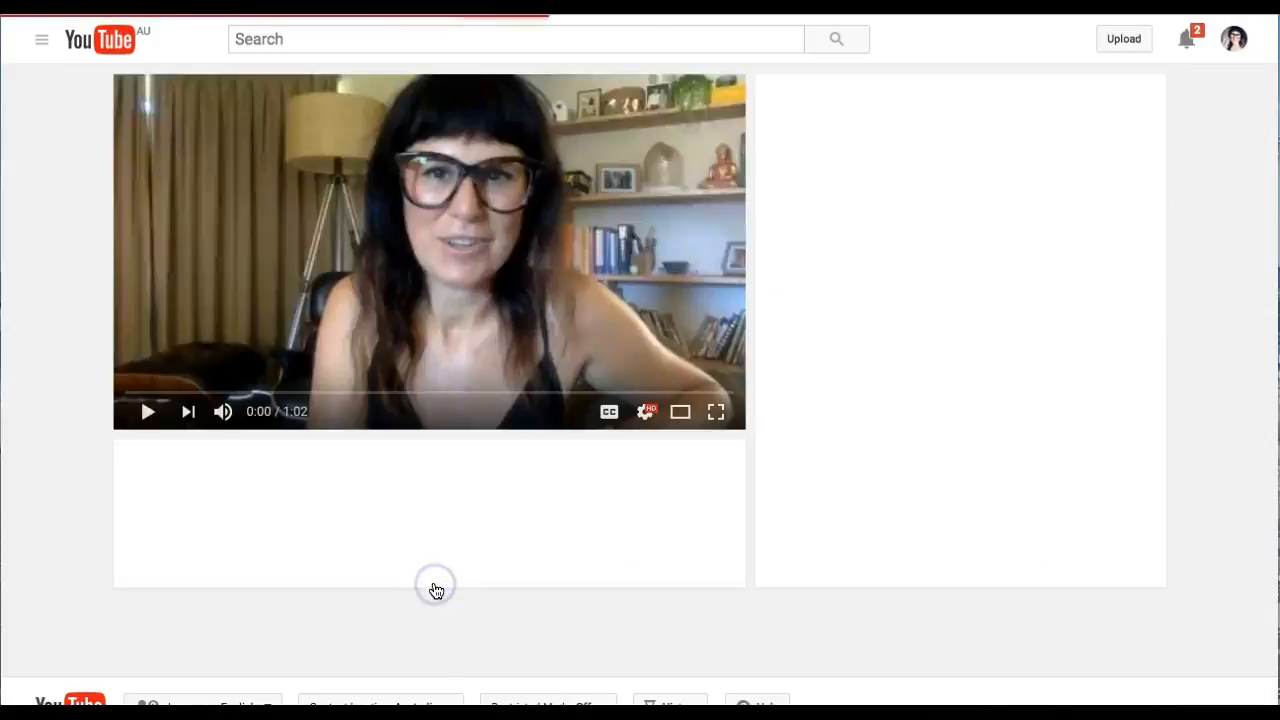
left_click(149, 411)
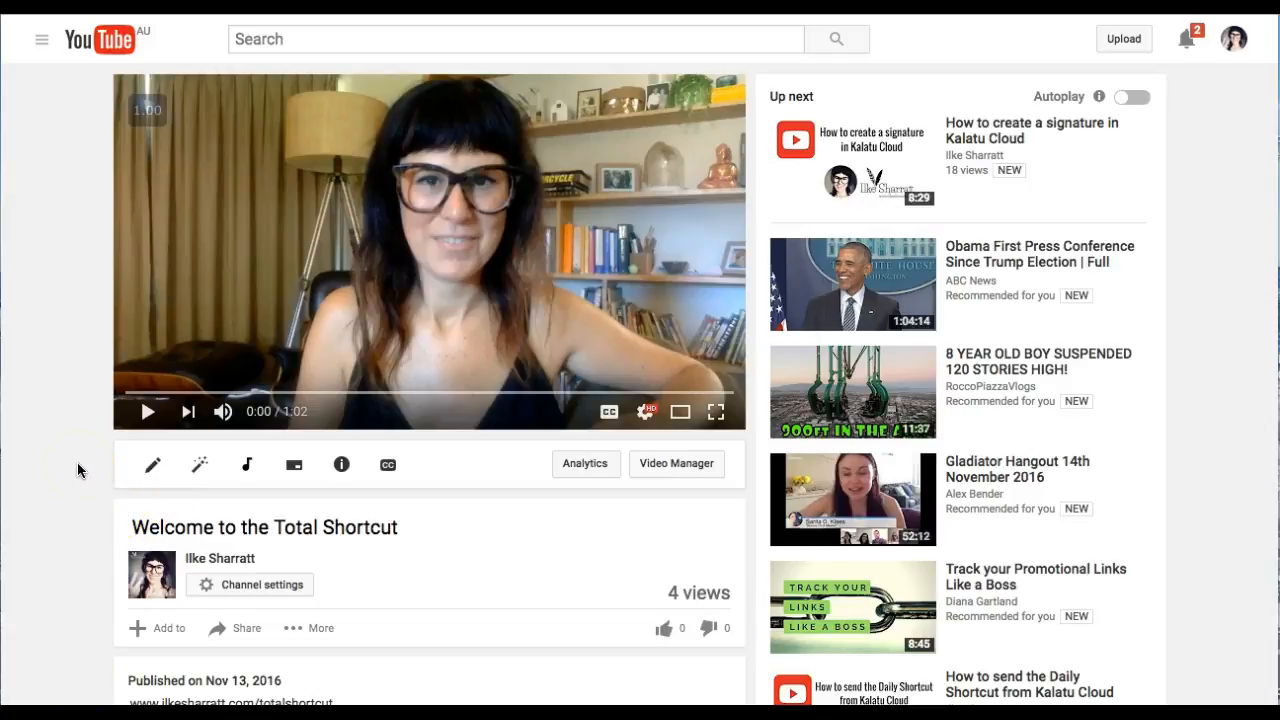
Display the sharing link for the "Welcome to the Total Shortcut" video
scroll(77, 469, "down", 1)
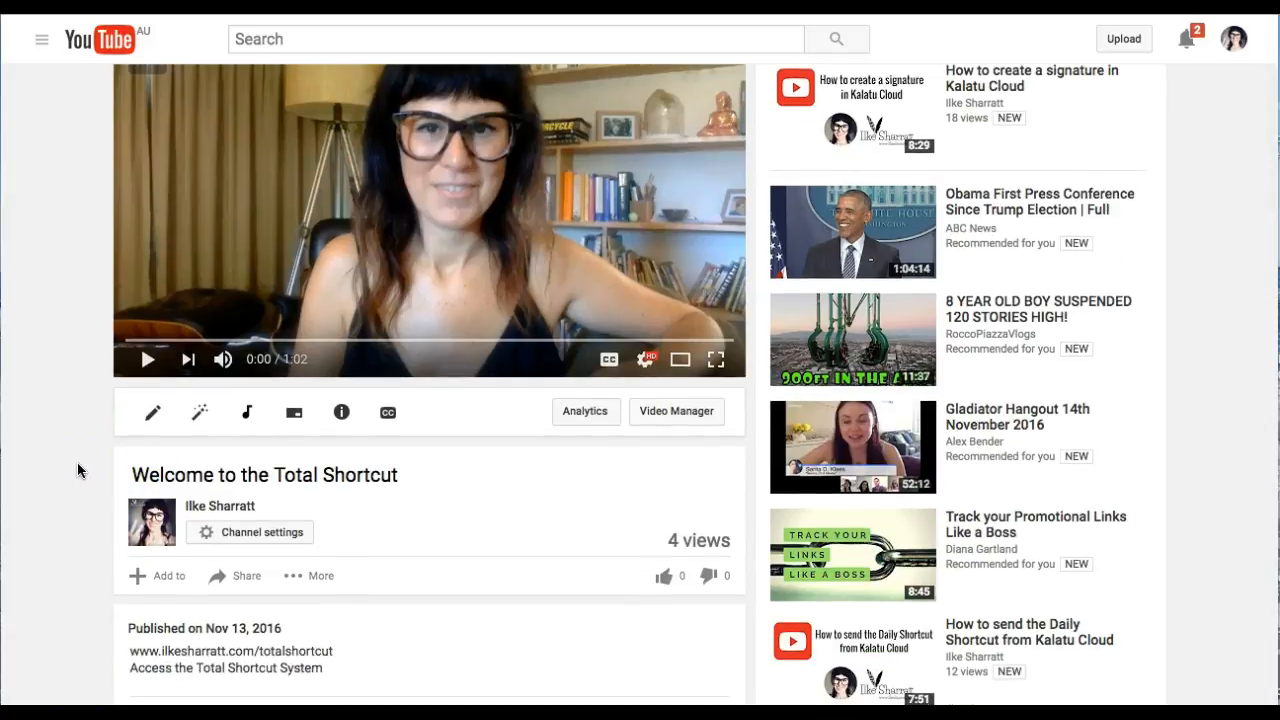
scroll(77, 462, "down", 3)
scroll(77, 462, "up", 5)
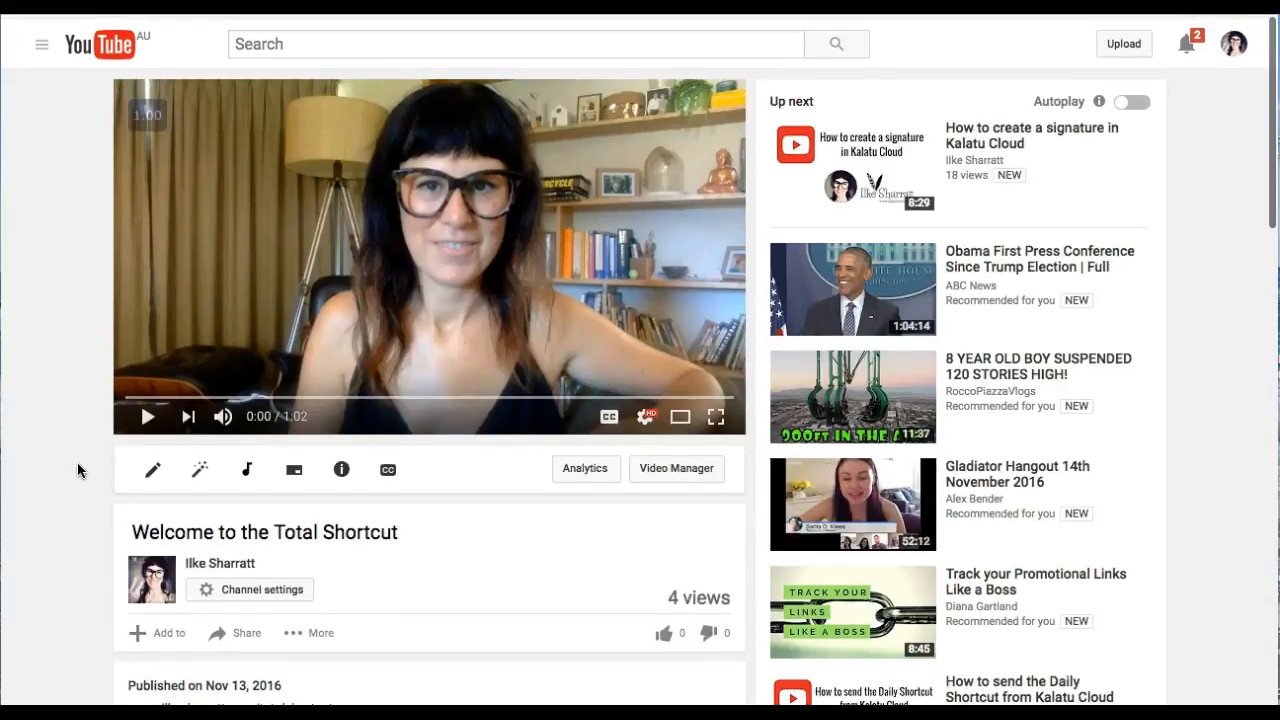
scroll(79, 469, "down", 1)
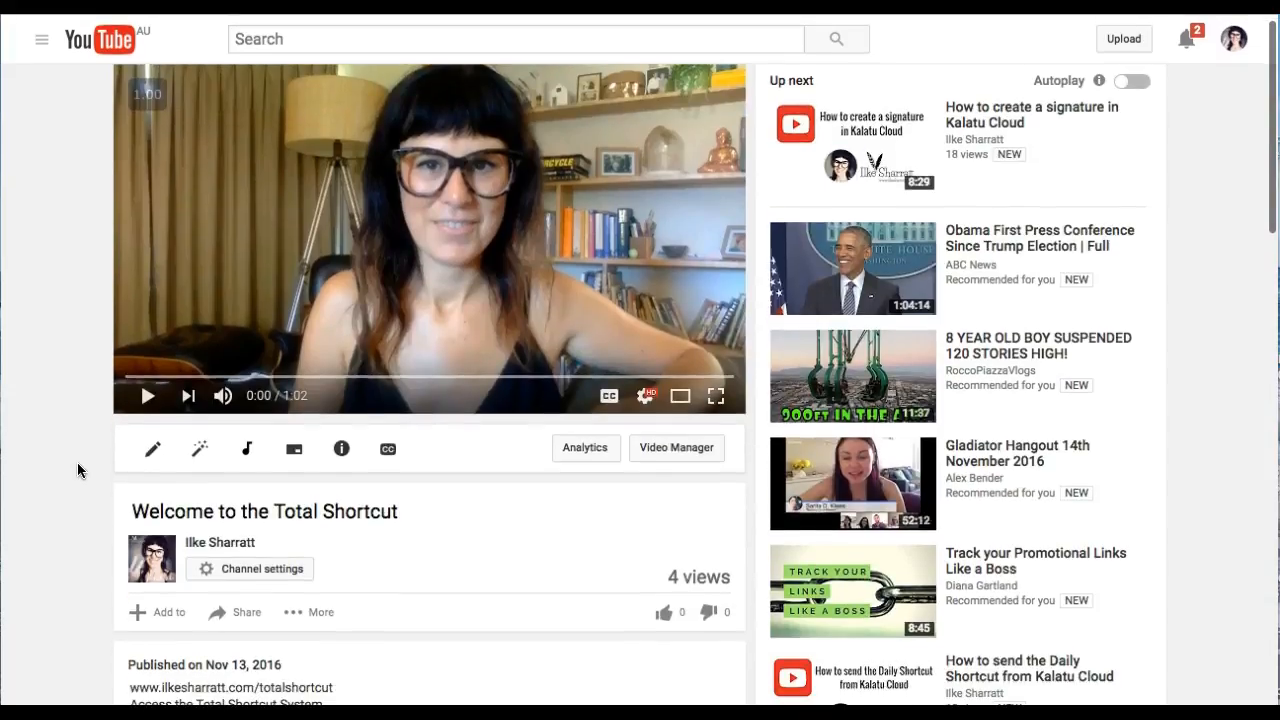
scroll(77, 462, "down", 4)
left_click(204, 388)
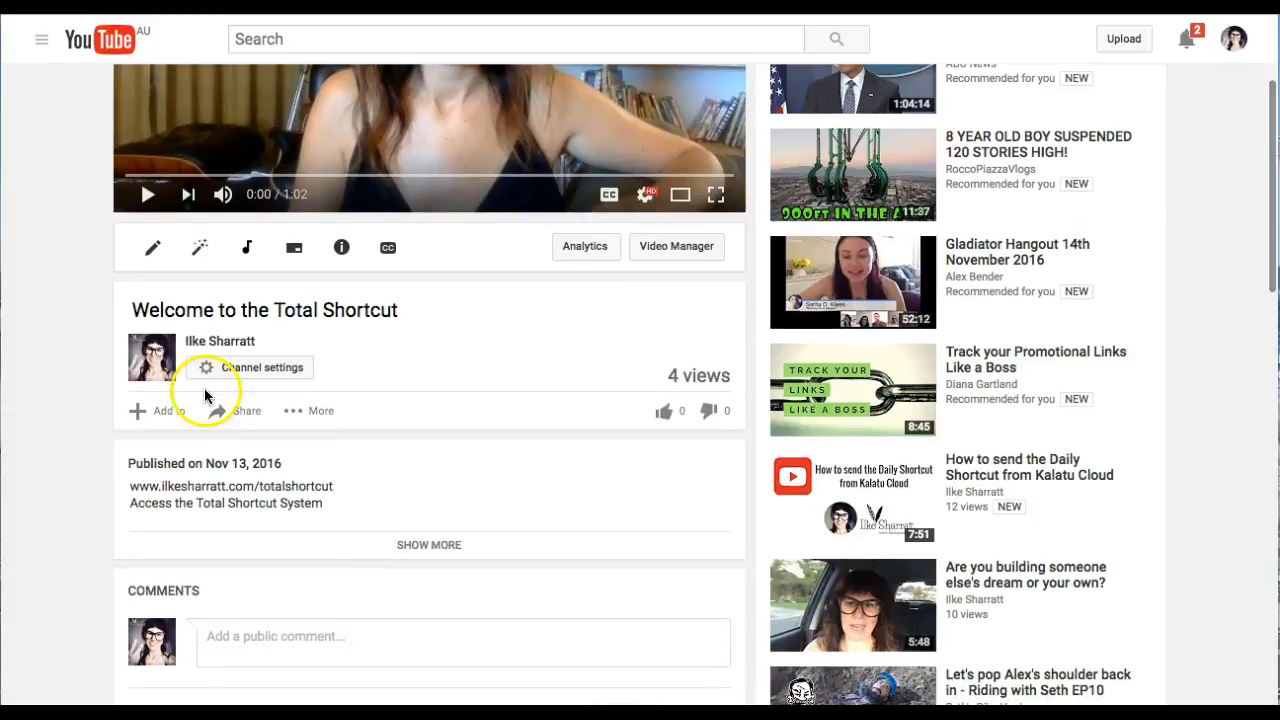
left_click(250, 418)
scroll(250, 418, "down", 3)
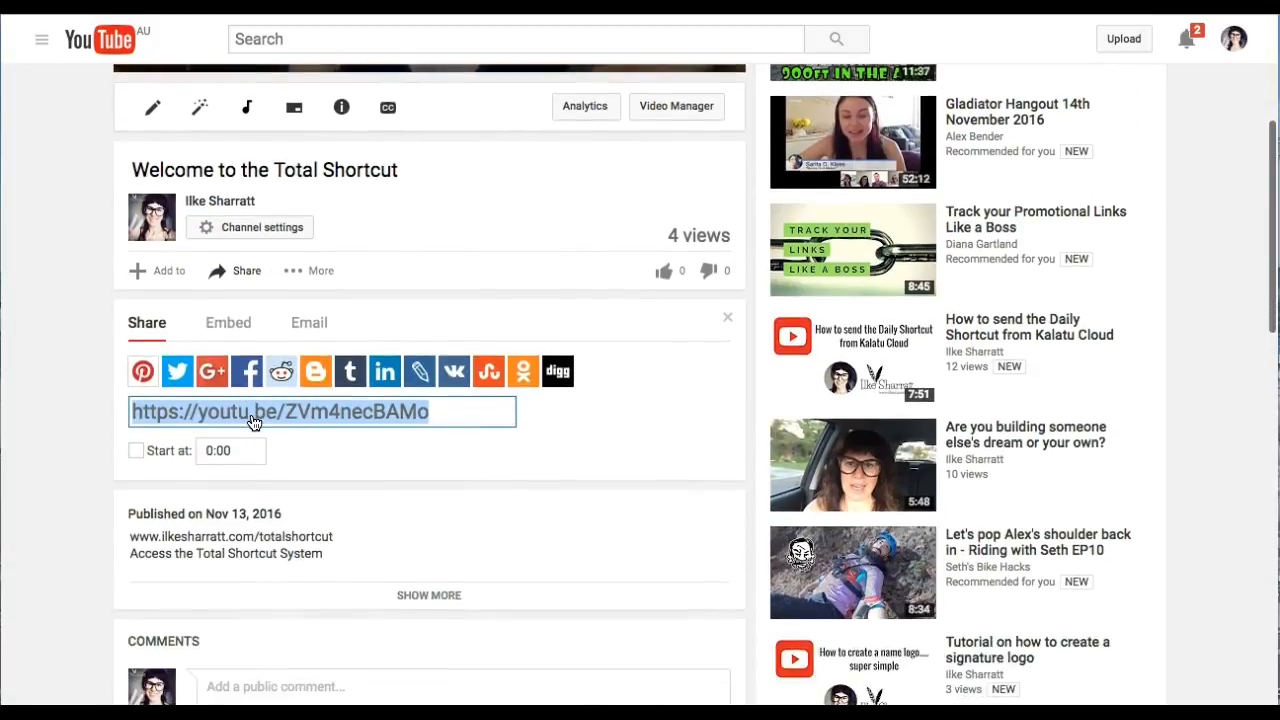
Show the video's embed code and expand its preview and display options
left_click(211, 340)
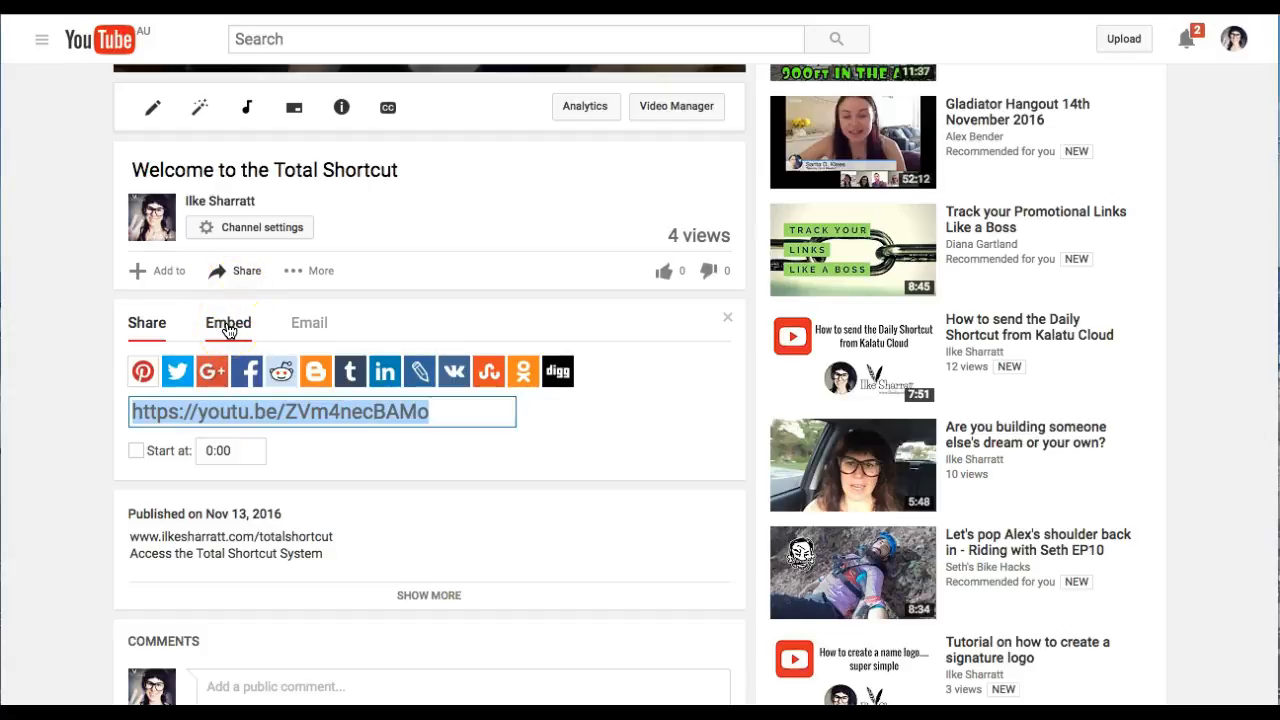
left_click(228, 323)
scroll(228, 330, "down", 3)
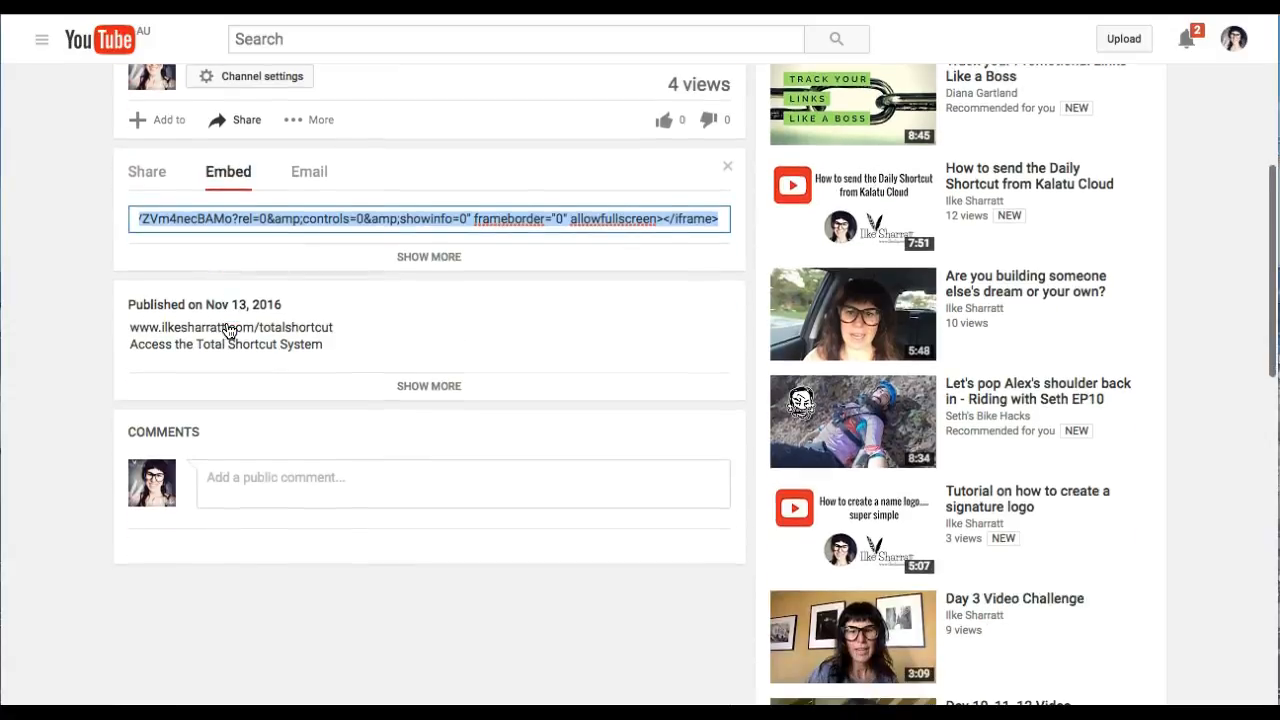
left_click(429, 257)
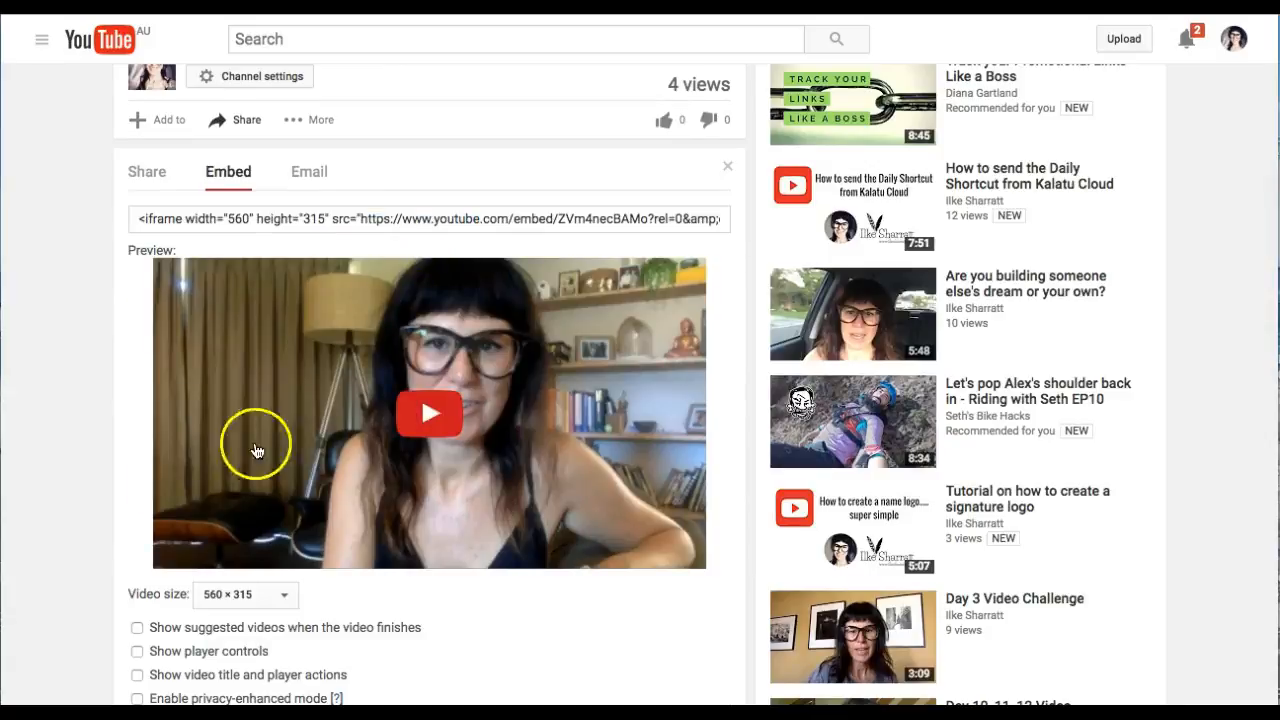
Enable suggested videos, player controls, and the video title and player actions for the embedded video
scroll(274, 514, "down", 3)
scroll(280, 520, "up", 1)
left_click(136, 482)
left_click(136, 506)
left_click(136, 529)
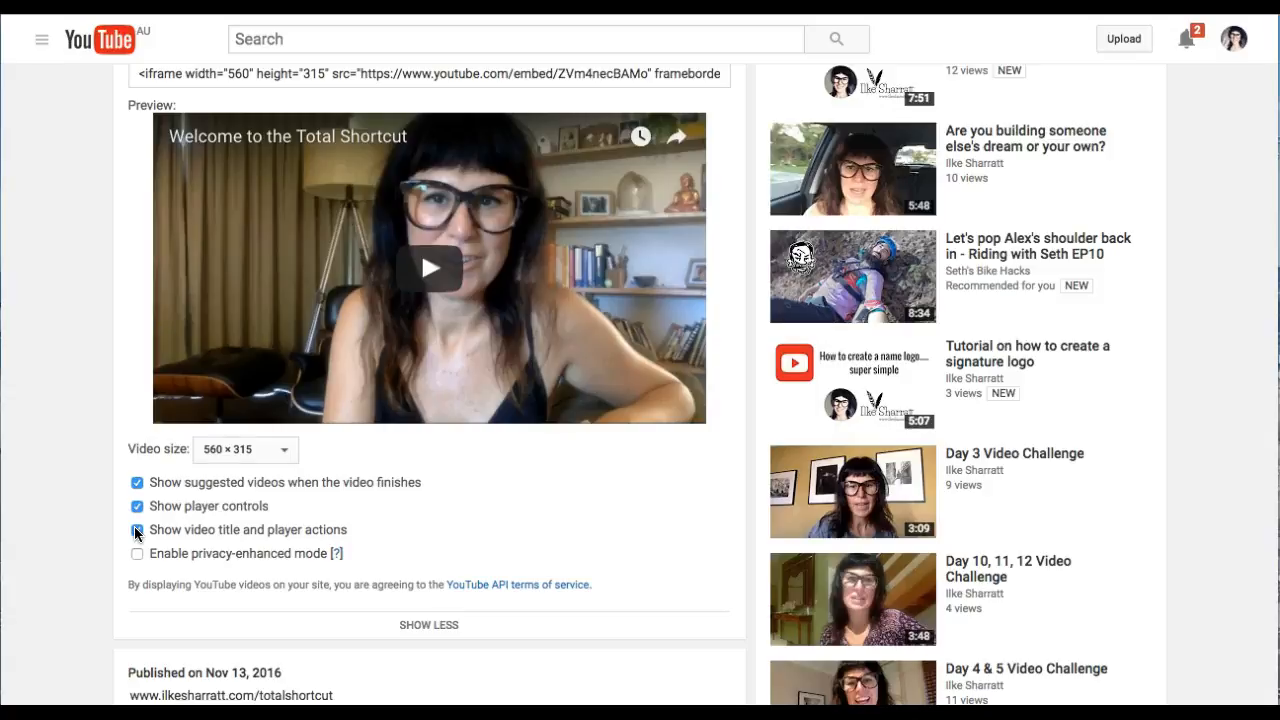
Turn off suggested videos, player controls, and the video title and player actions for the embedded video
left_click(136, 482)
left_click(137, 506)
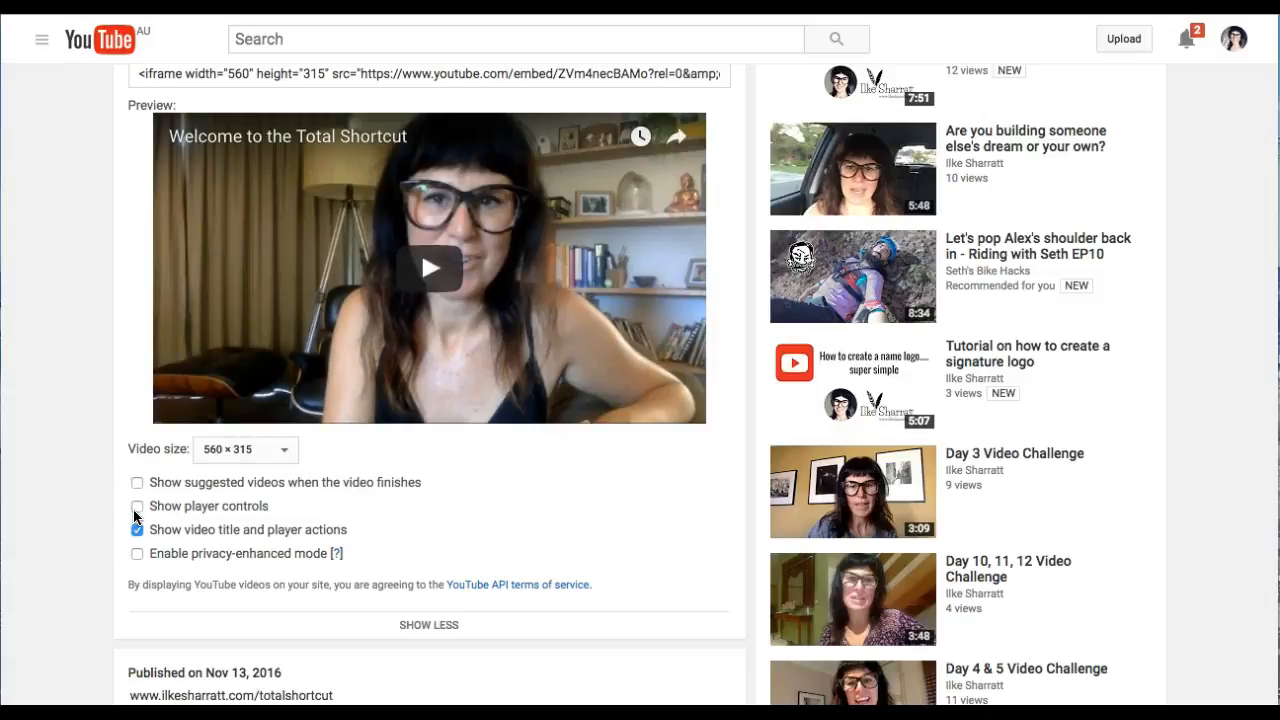
left_click(137, 530)
left_click(137, 530)
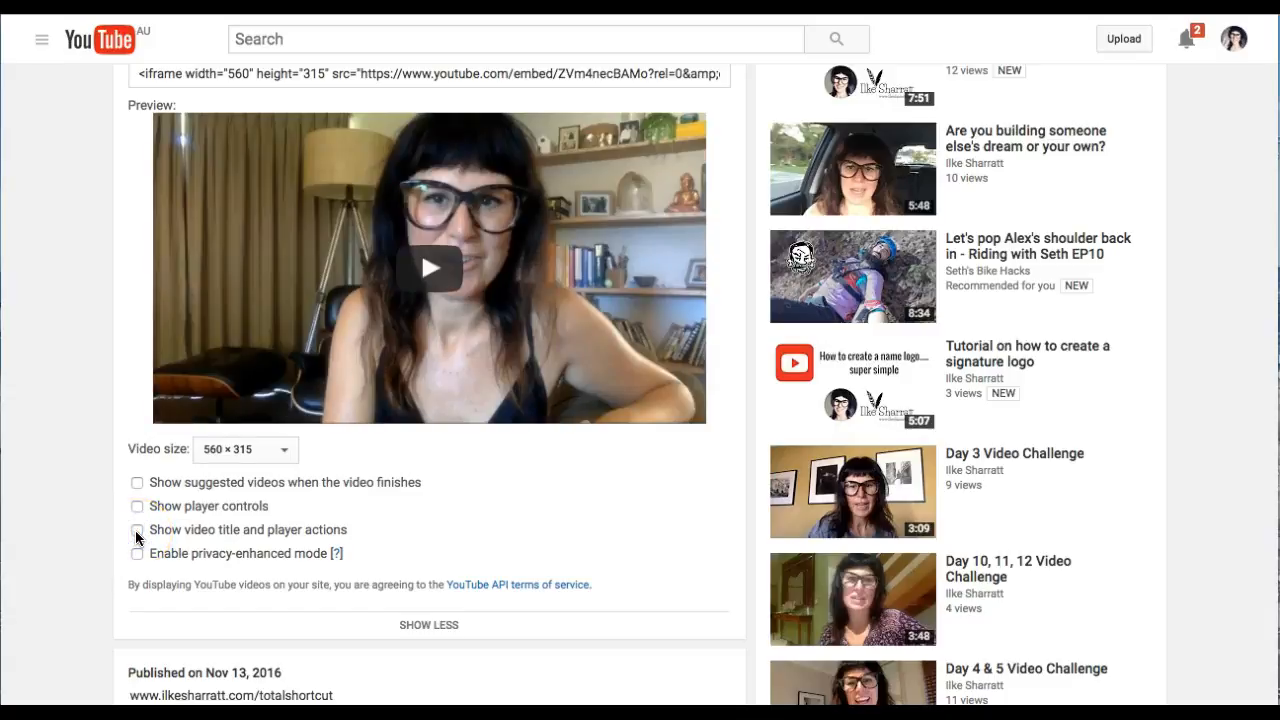
Copy the video's complete iframe embed code and switch back to the InstaBuilder page
scroll(137, 538, "up", 1)
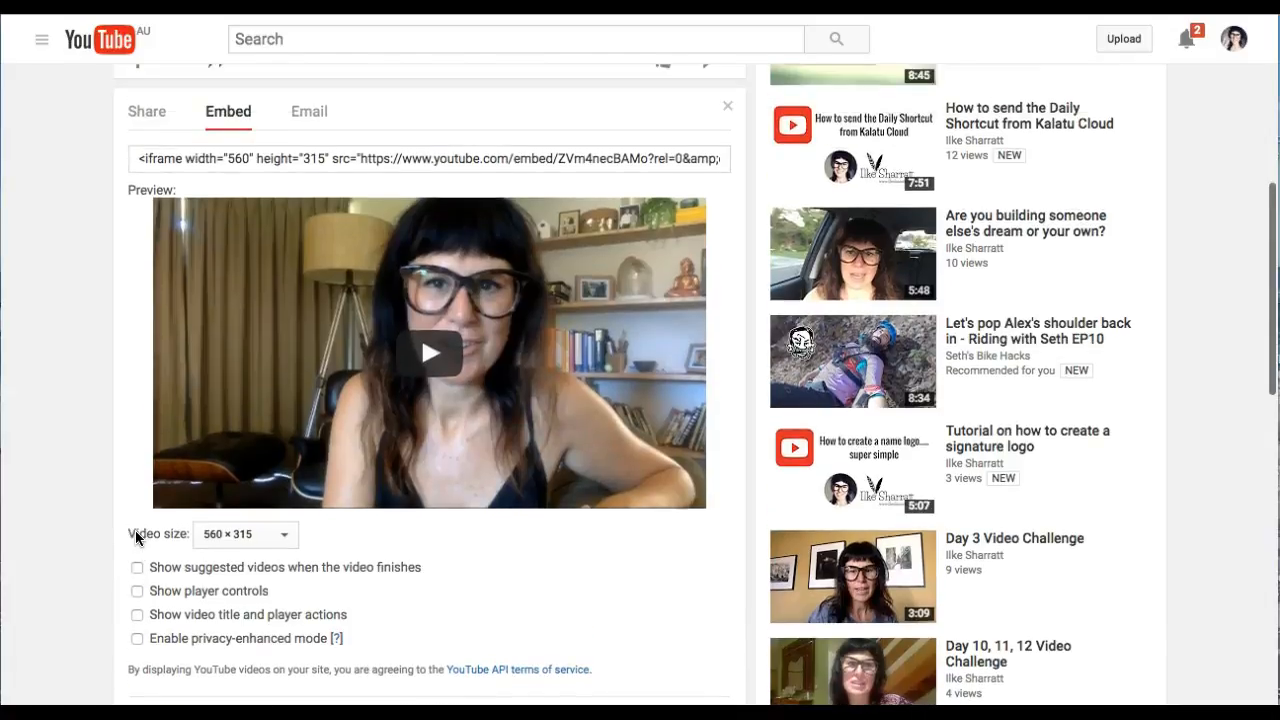
left_click(323, 156)
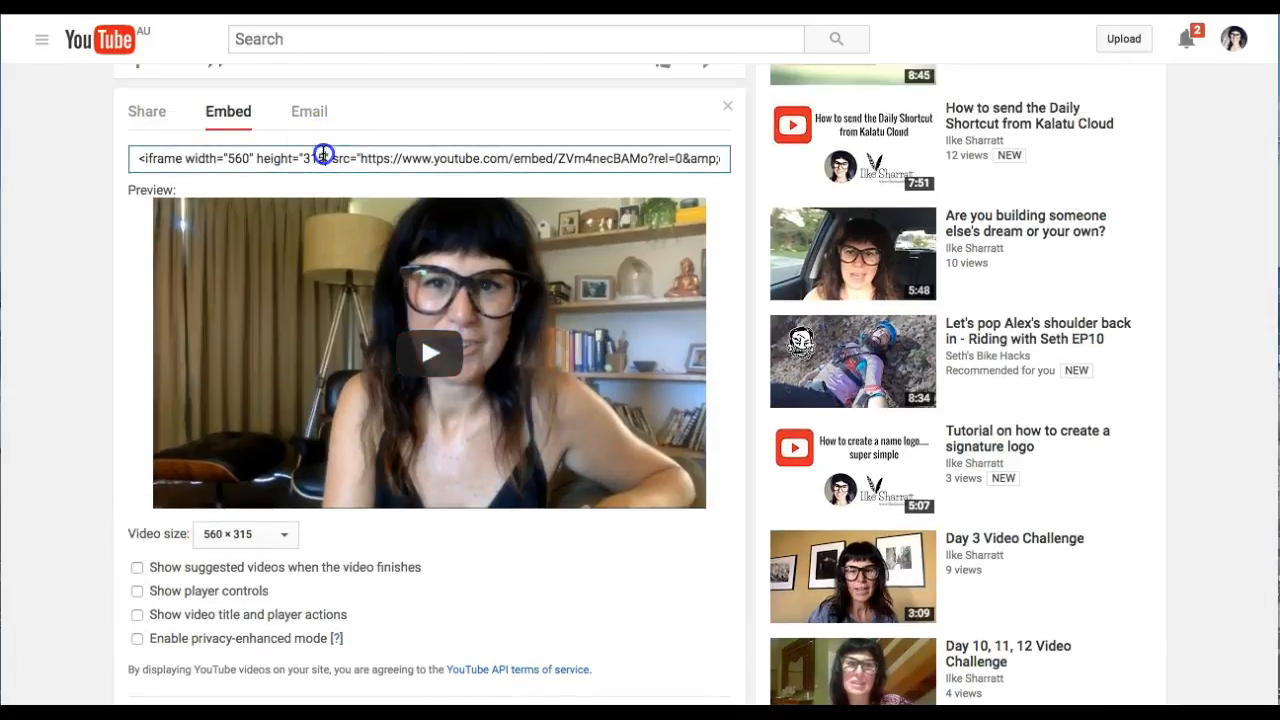
key("super+a")
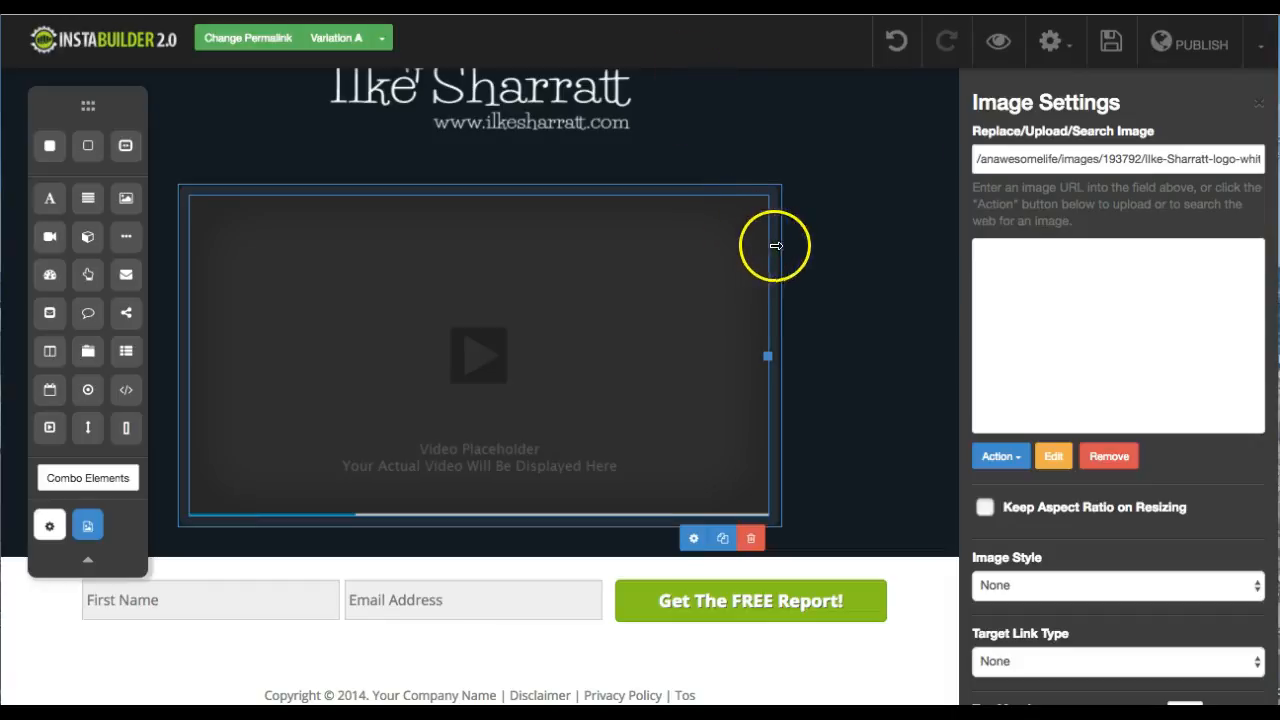
Set the video placeholder's type to Embed Code and paste the copied YouTube iframe code
left_click(1008, 270)
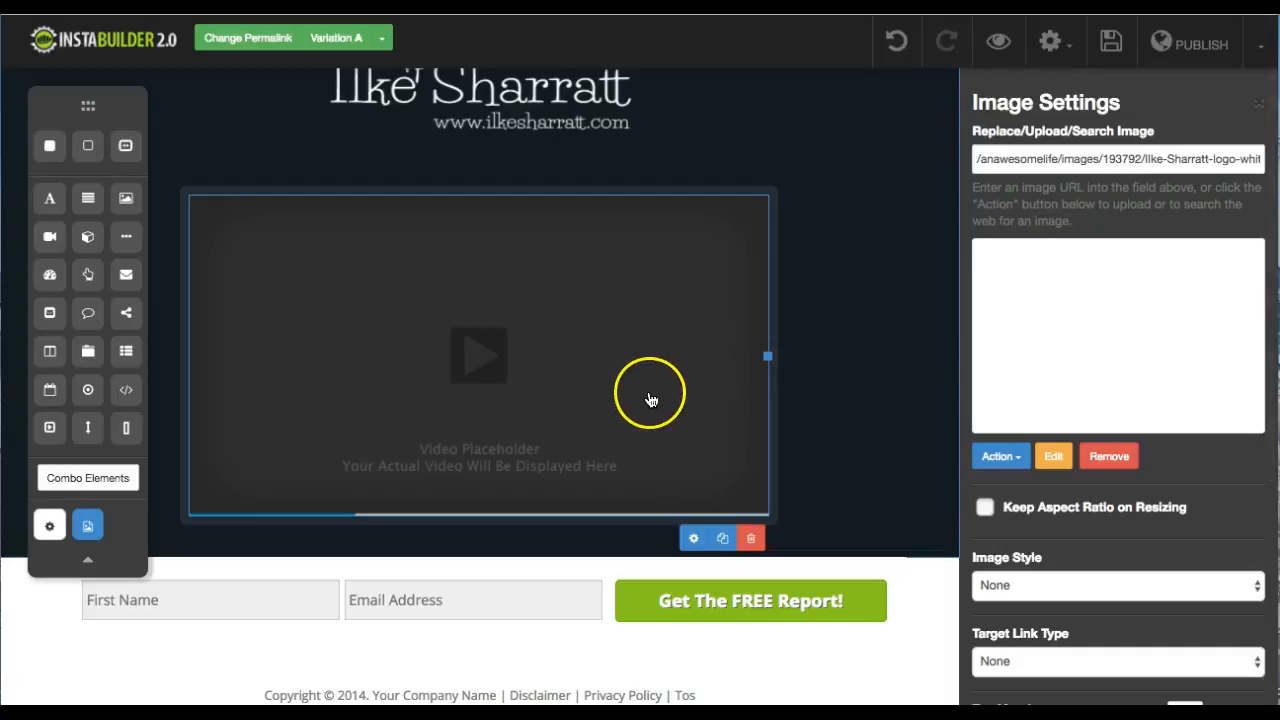
left_click(692, 538)
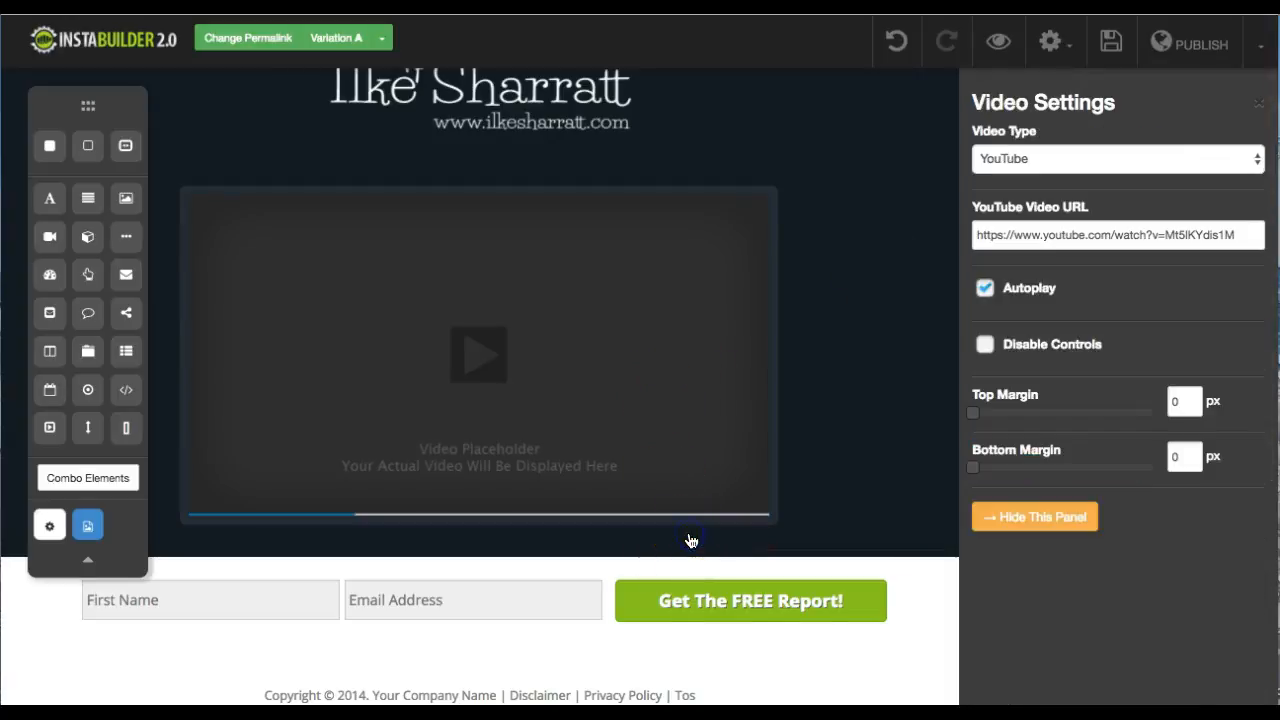
left_click(1061, 157)
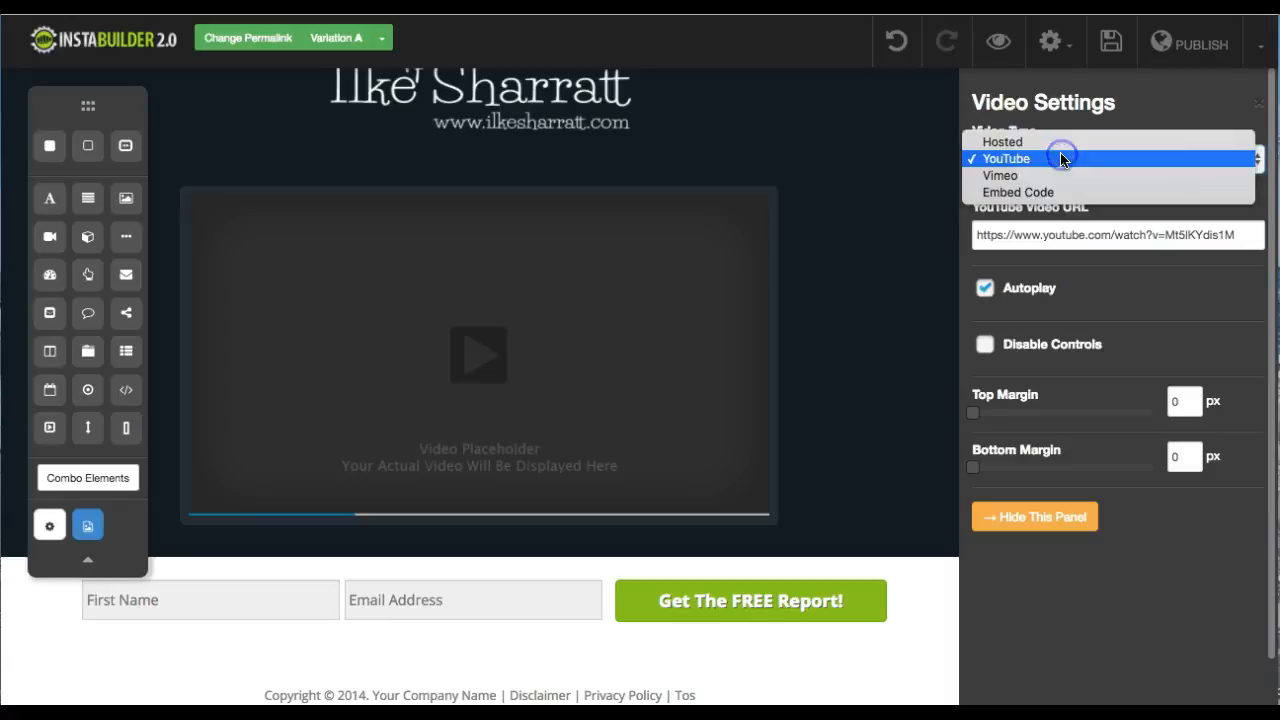
left_click(1034, 193)
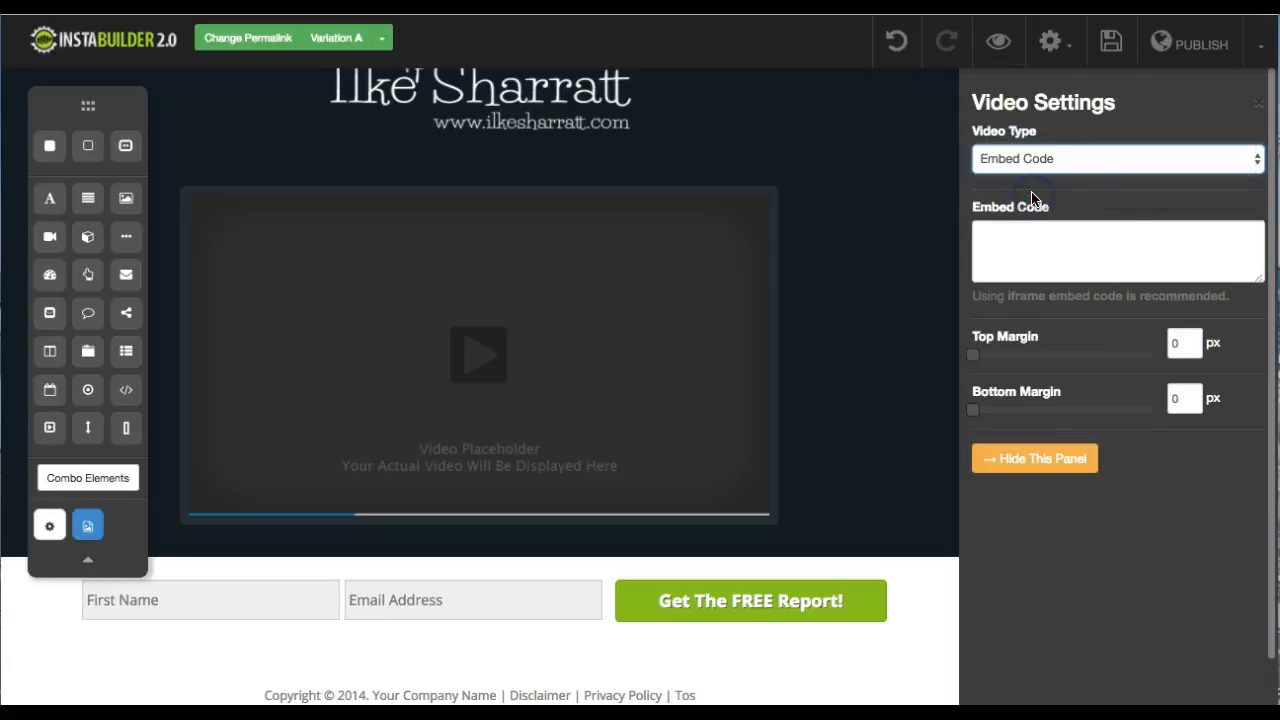
left_click(997, 243)
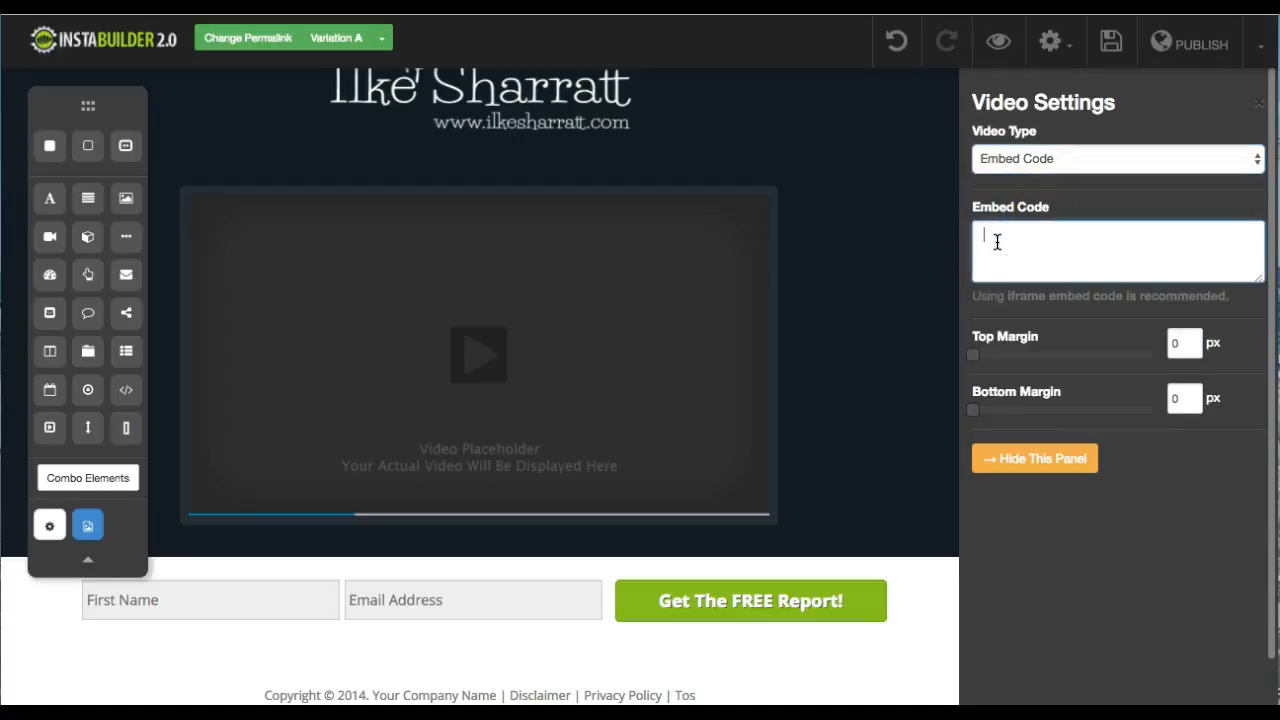
key("ctrl+v")
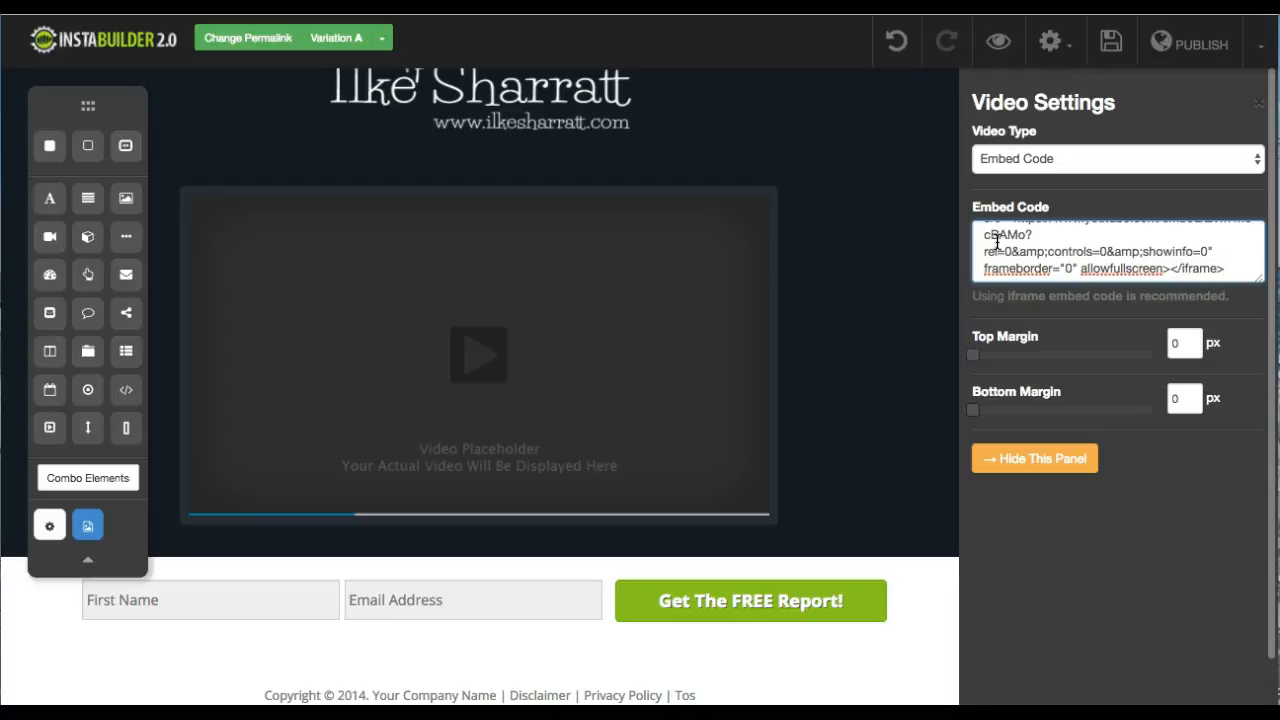
Insert "autoplay=1;" into the embed code directly after the question mark, before the rel=0 parameter
scroll(1037, 235, "up", 3)
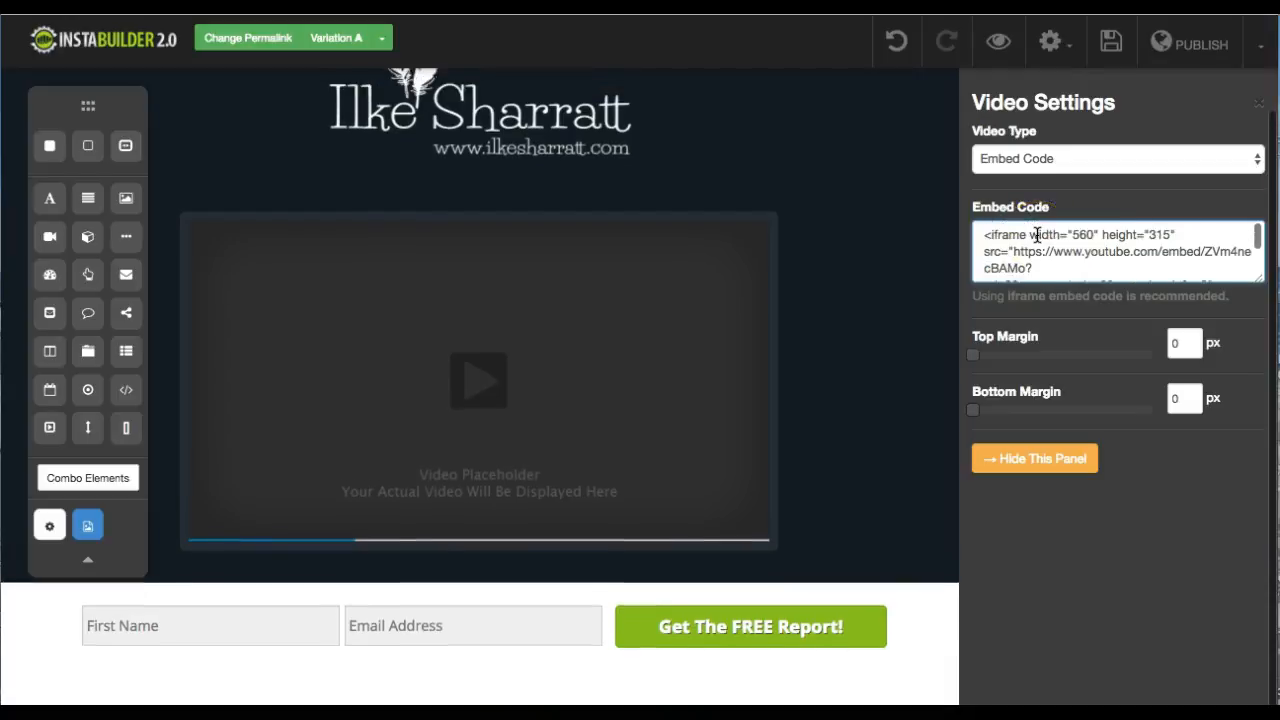
scroll(1037, 260, "down", 3)
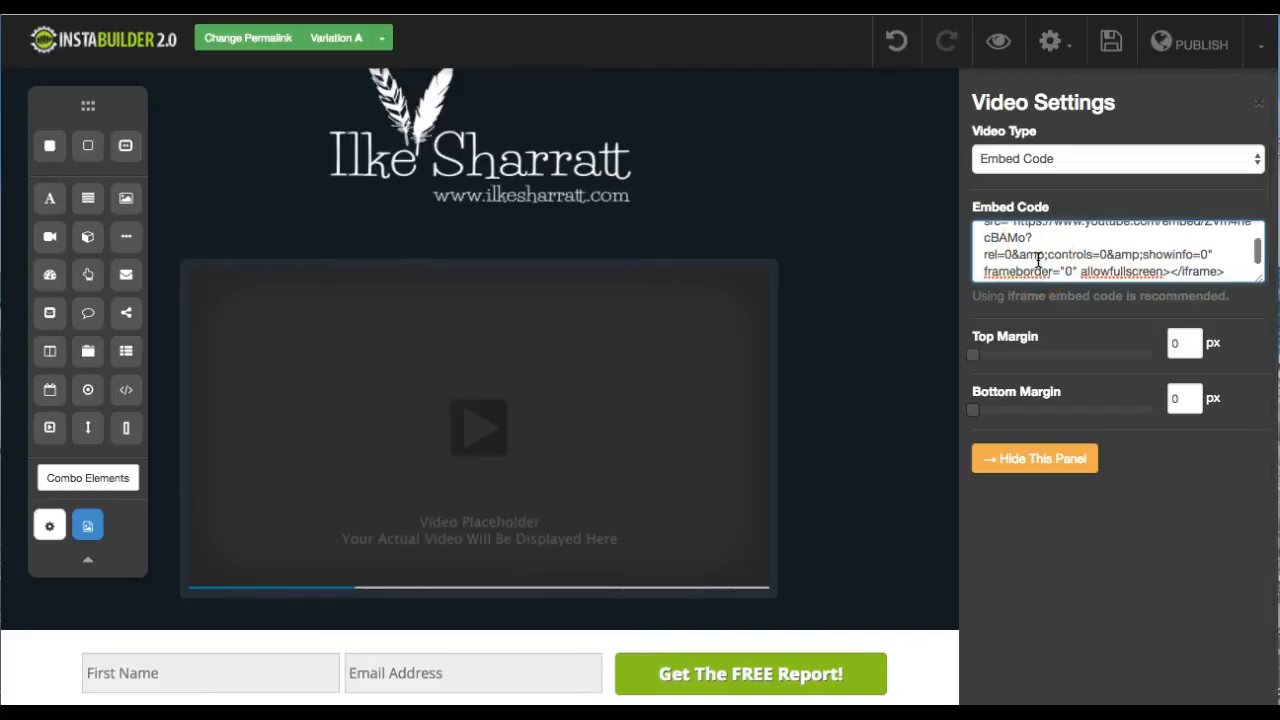
scroll(1038, 260, "down", 2)
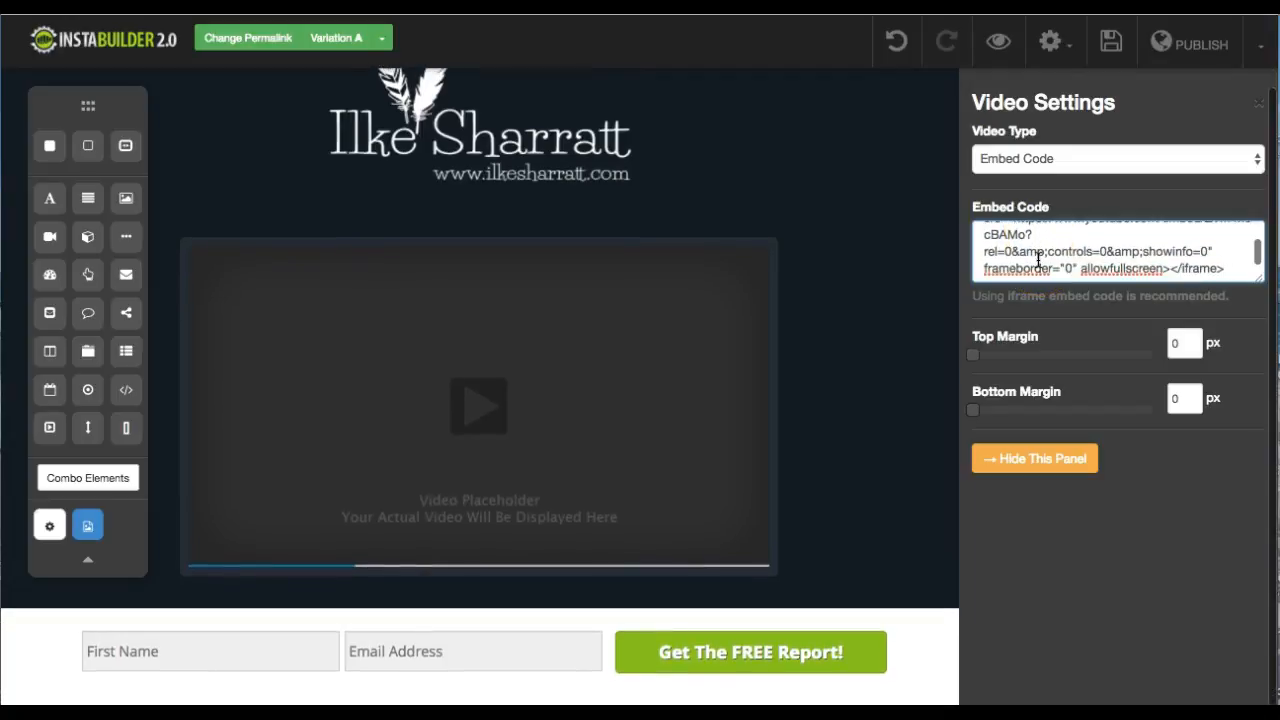
scroll(1040, 250, "up", 3)
scroll(1047, 235, "down", 1)
scroll(1047, 235, "up", 2)
scroll(1047, 235, "down", 1)
scroll(1047, 235, "down", 2)
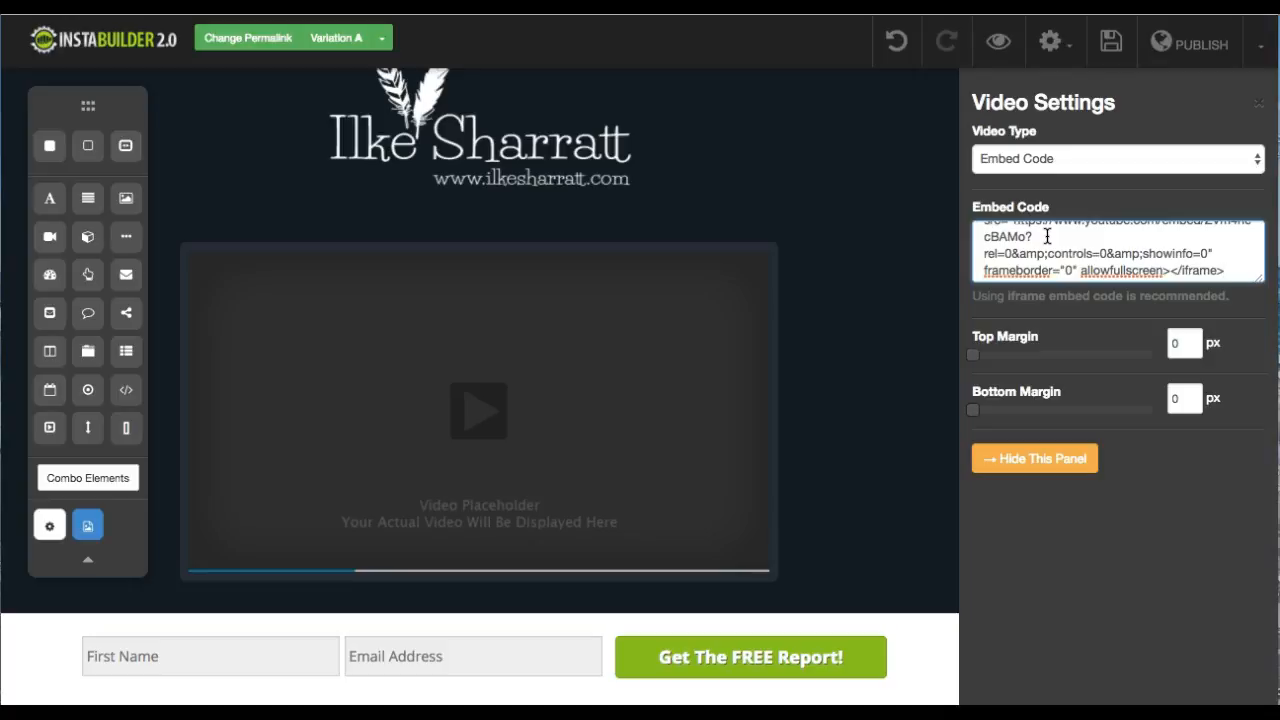
scroll(1047, 236, "up", 3)
left_click(1011, 243)
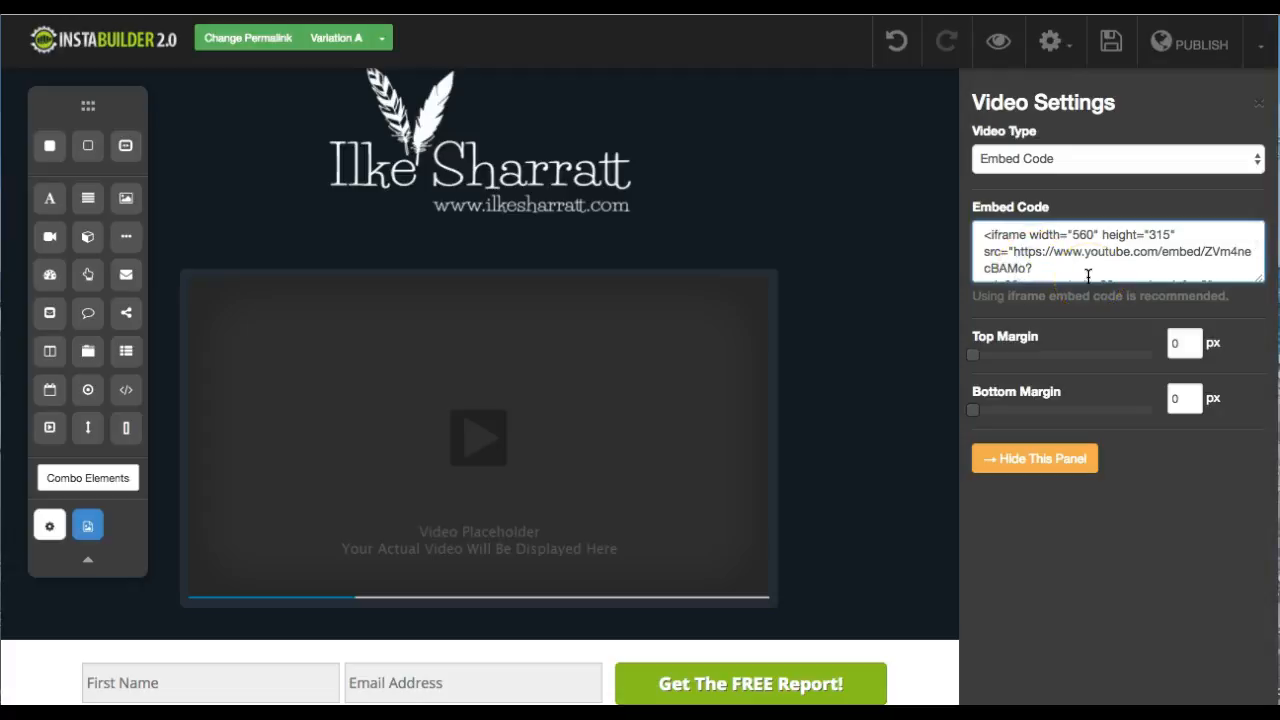
type("autoplay=1;")
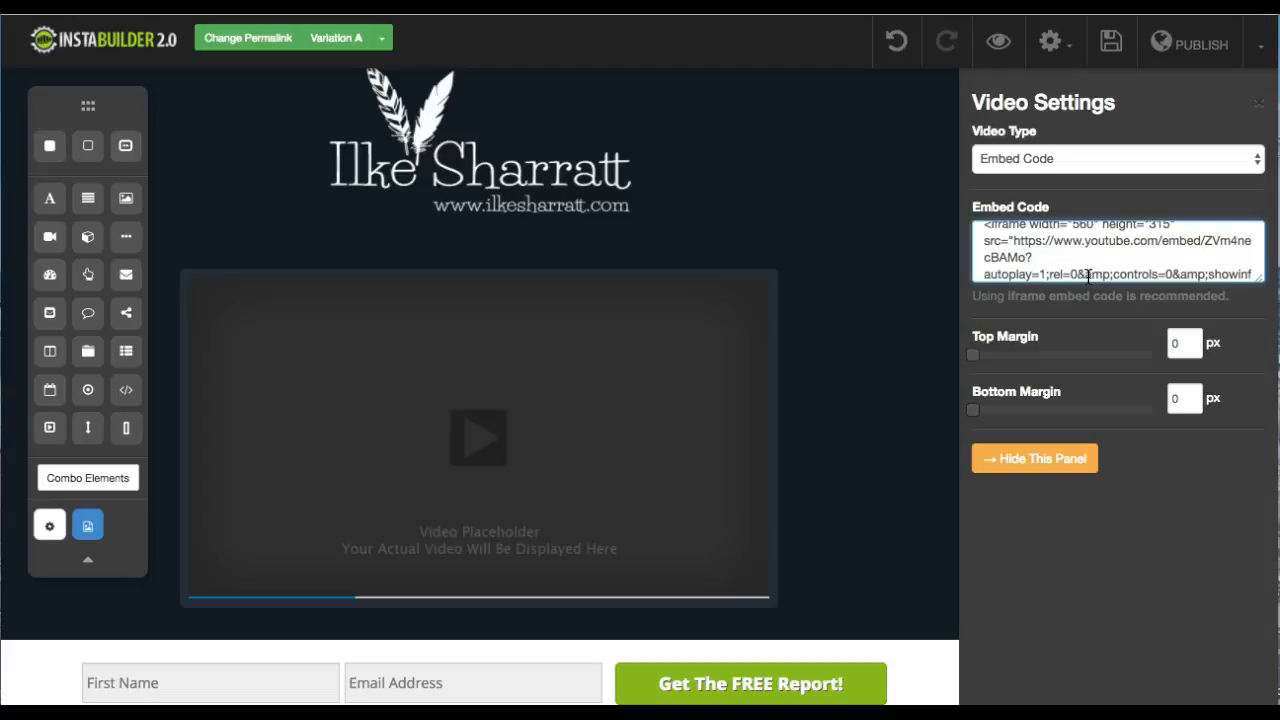
Hide the video settings and save the landing page
left_click(1038, 477)
left_click(1040, 466)
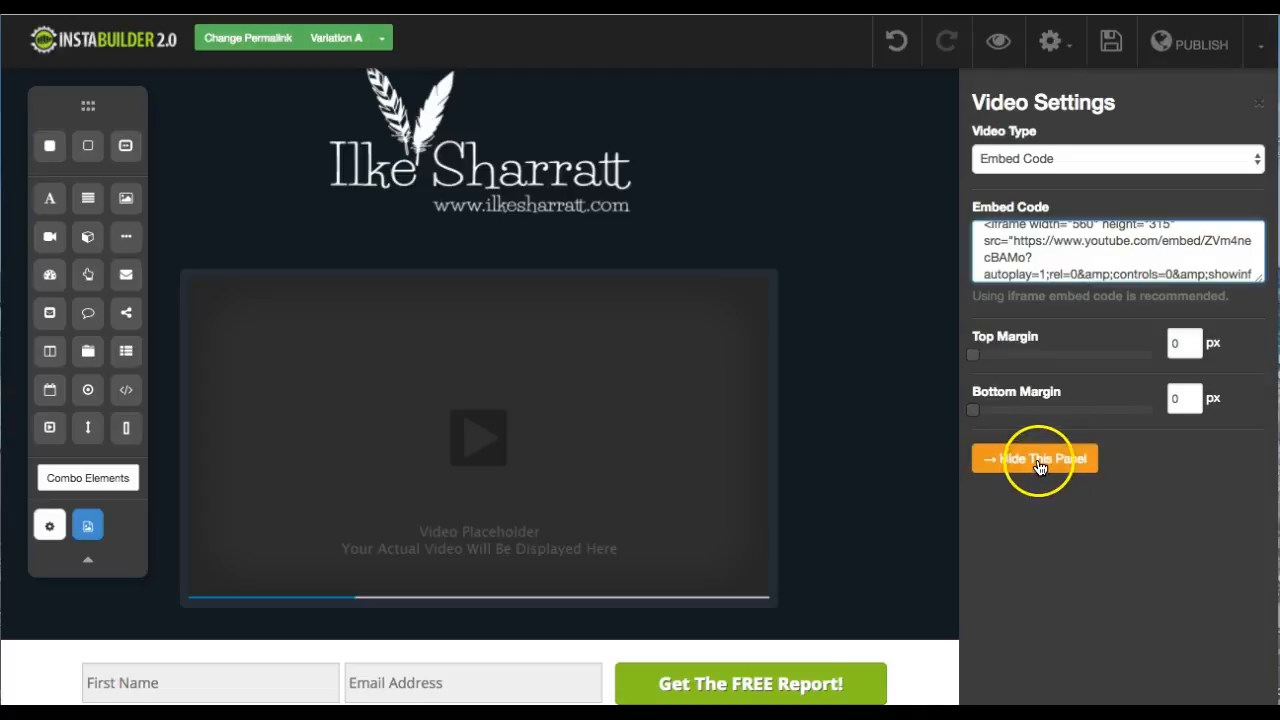
left_click(1040, 466)
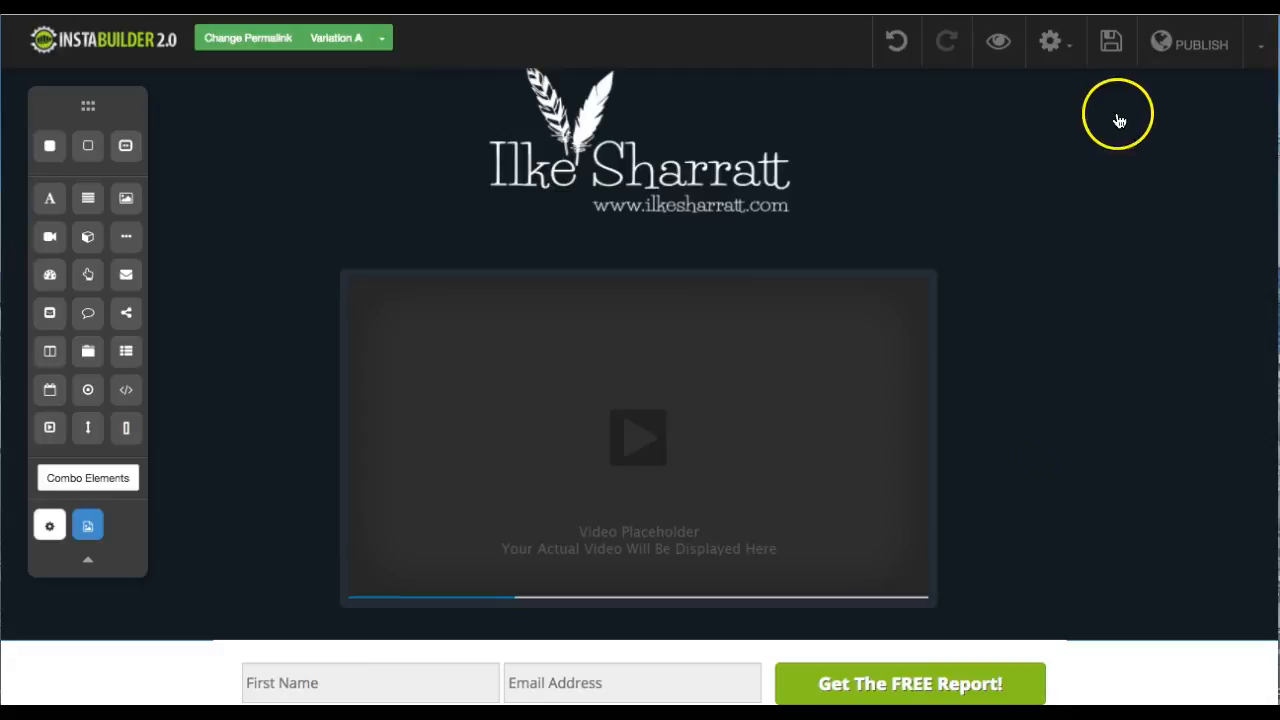
left_click(1113, 45)
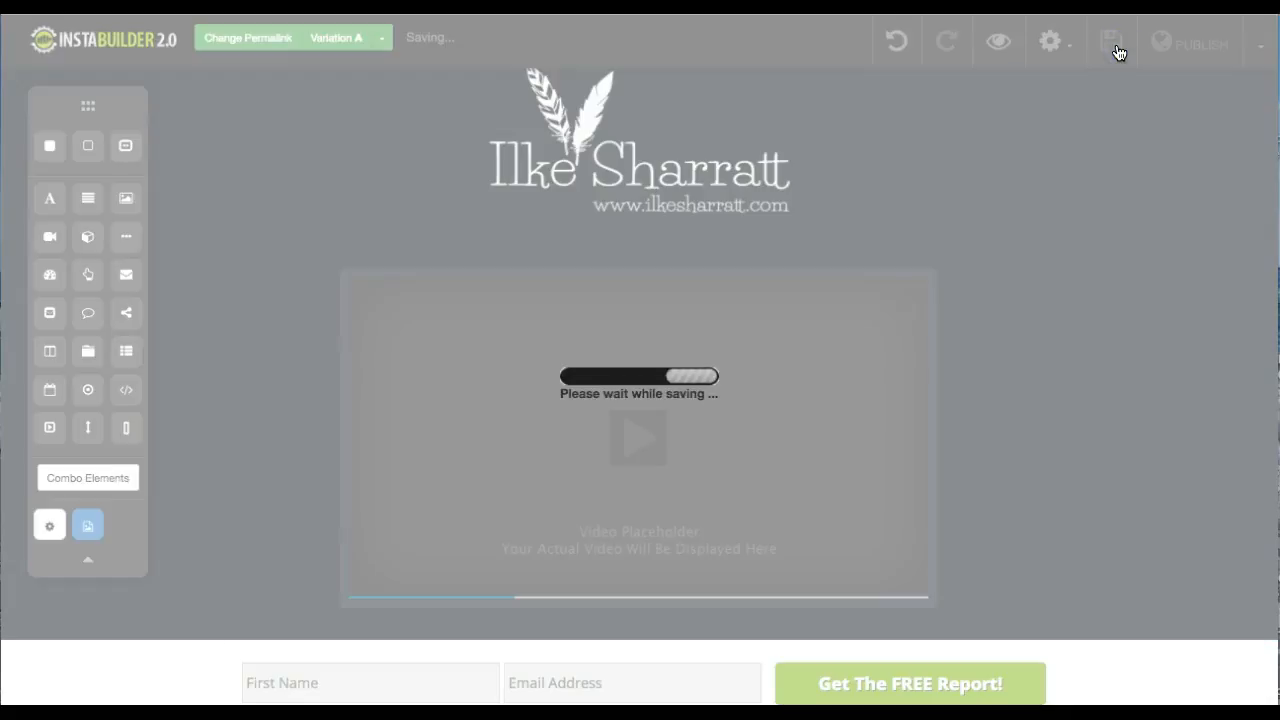
left_click(1112, 50)
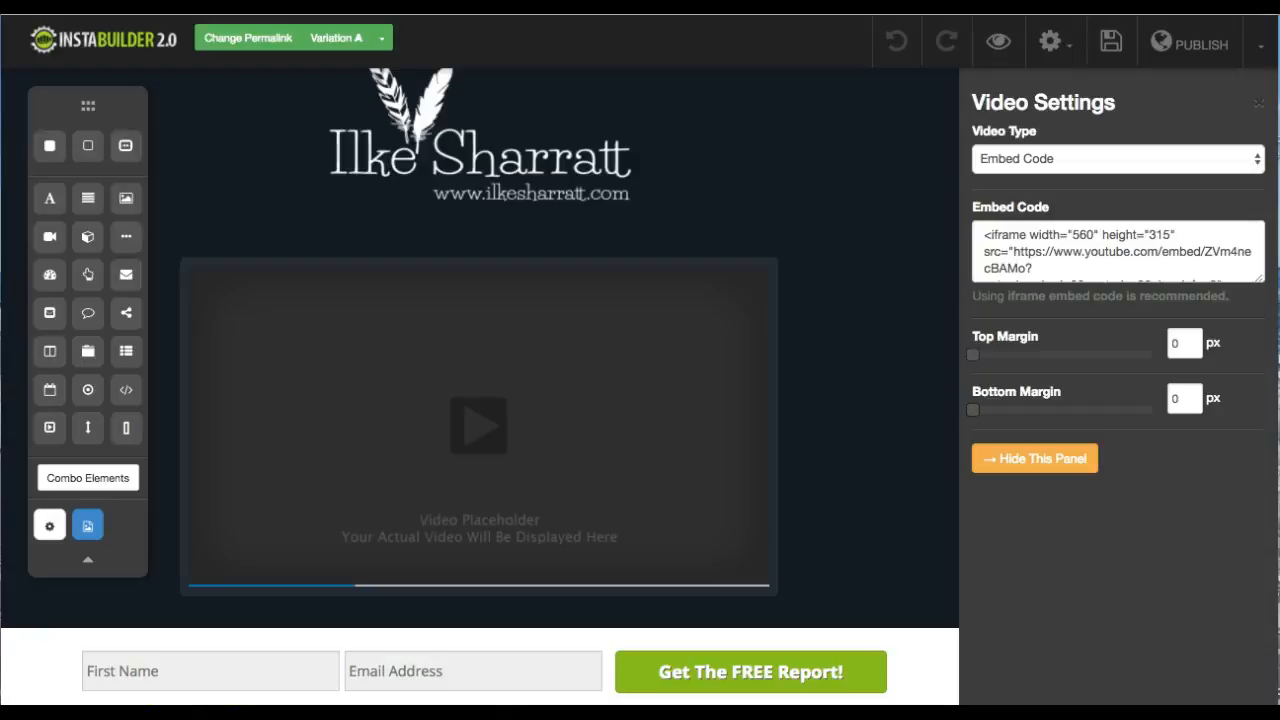
Reopen the video placeholder's settings to check the saved embed code, and hide them again
left_click(1035, 461)
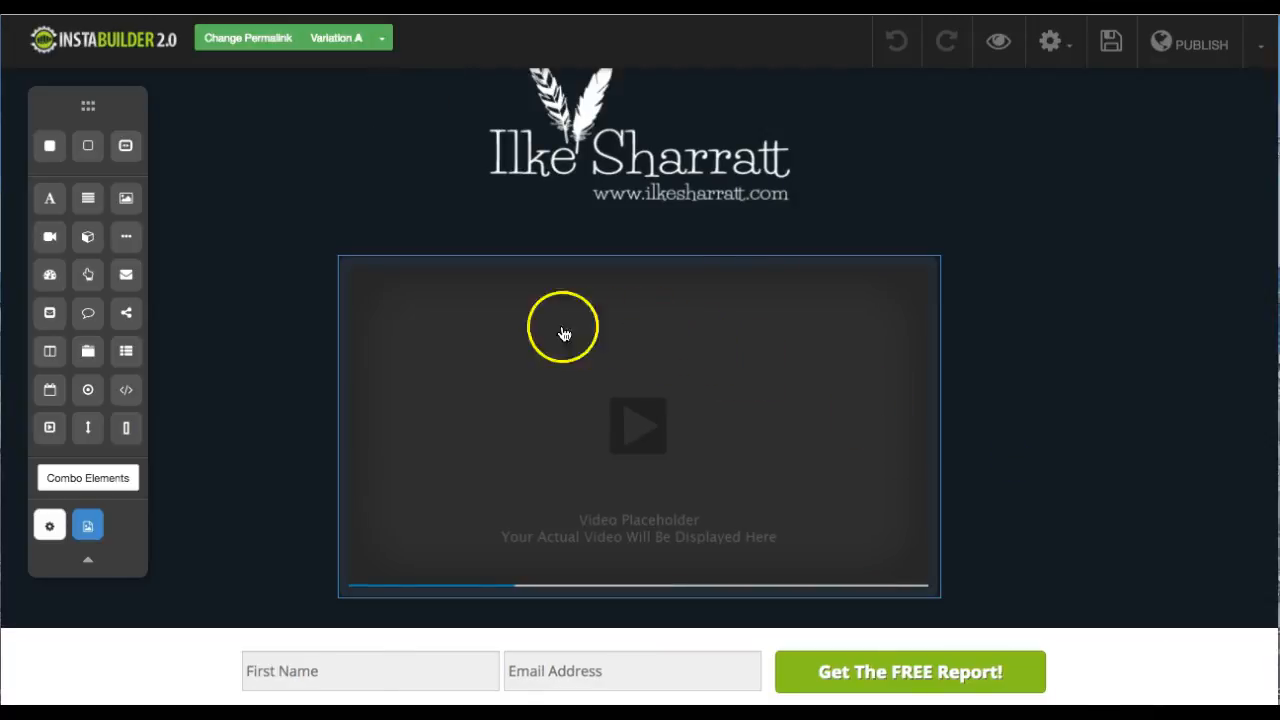
left_click(672, 508)
left_click(851, 611)
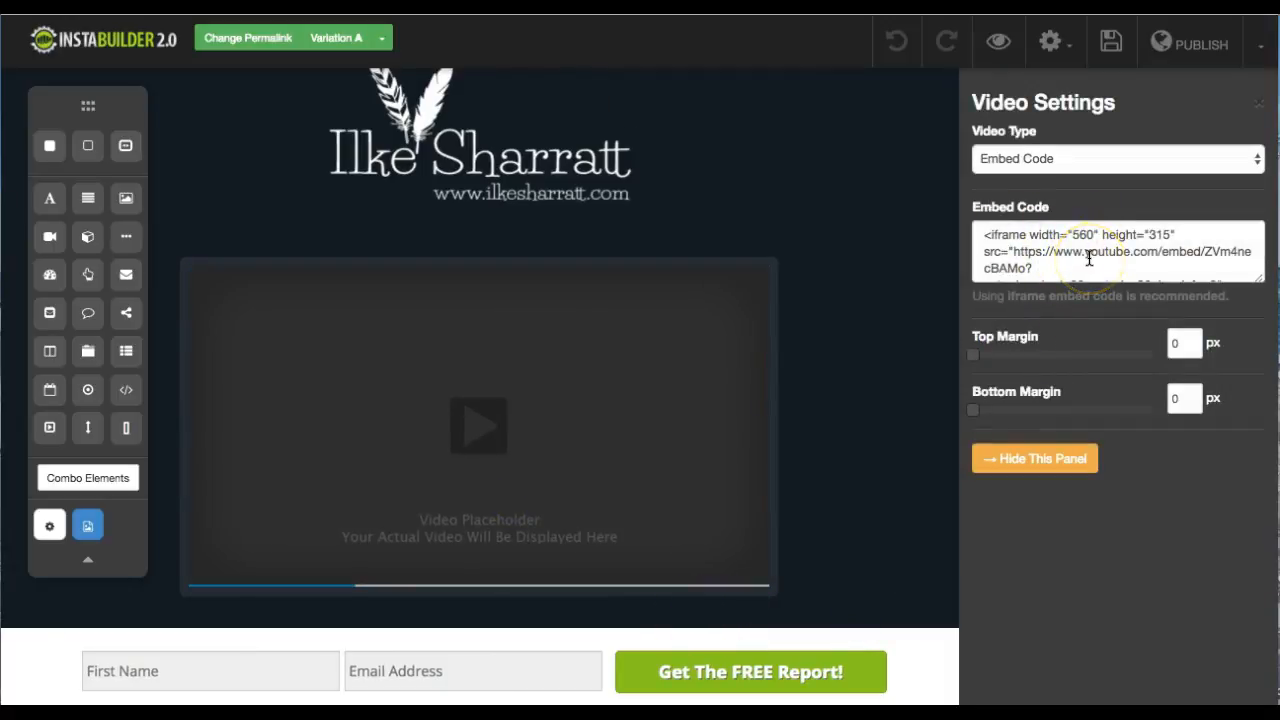
left_click(1047, 462)
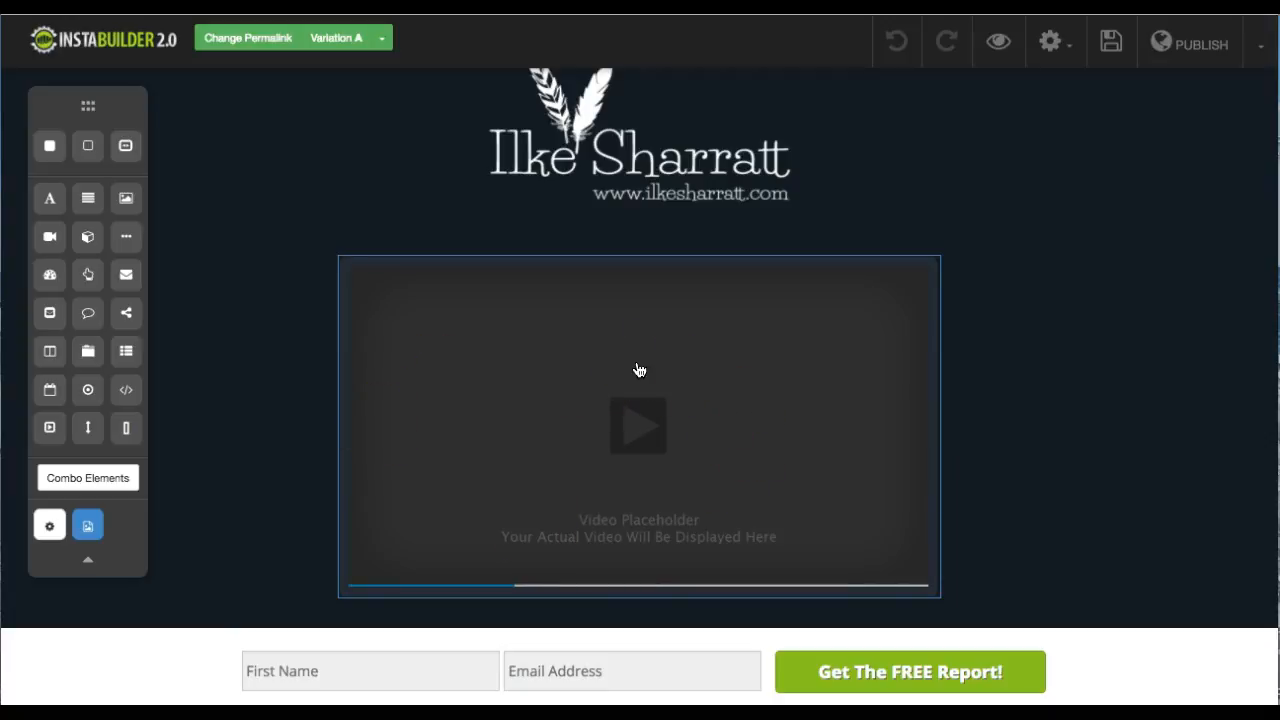
Add a text element between the logo and the video placeholder and open its text for editing
scroll(639, 371, "down", 1)
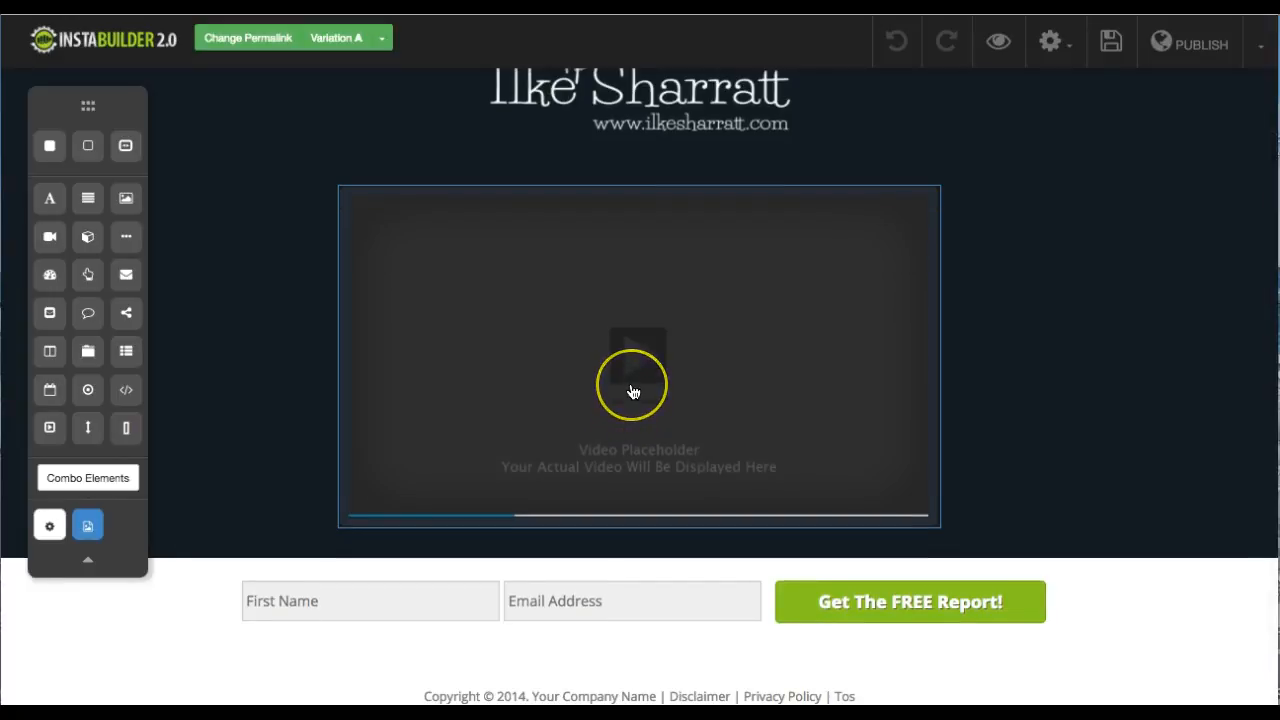
scroll(629, 405, "up", 2)
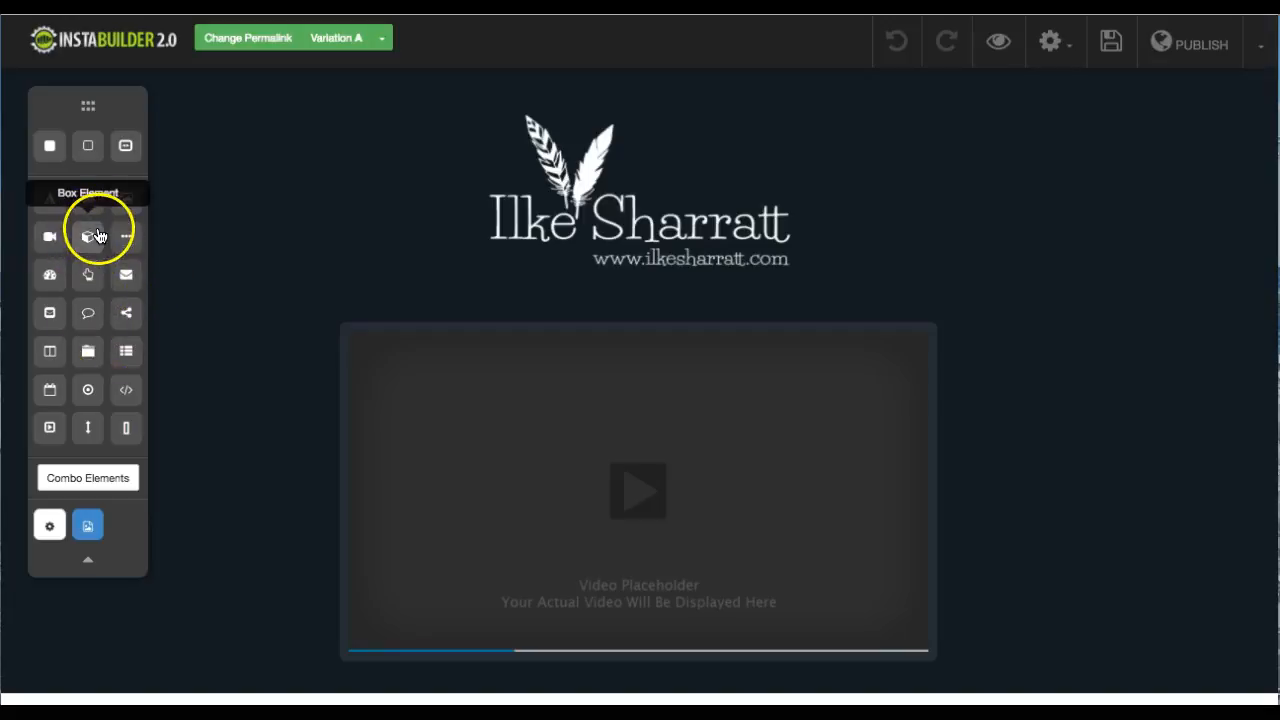
left_click_drag(88, 197, 625, 300)
left_click(628, 327)
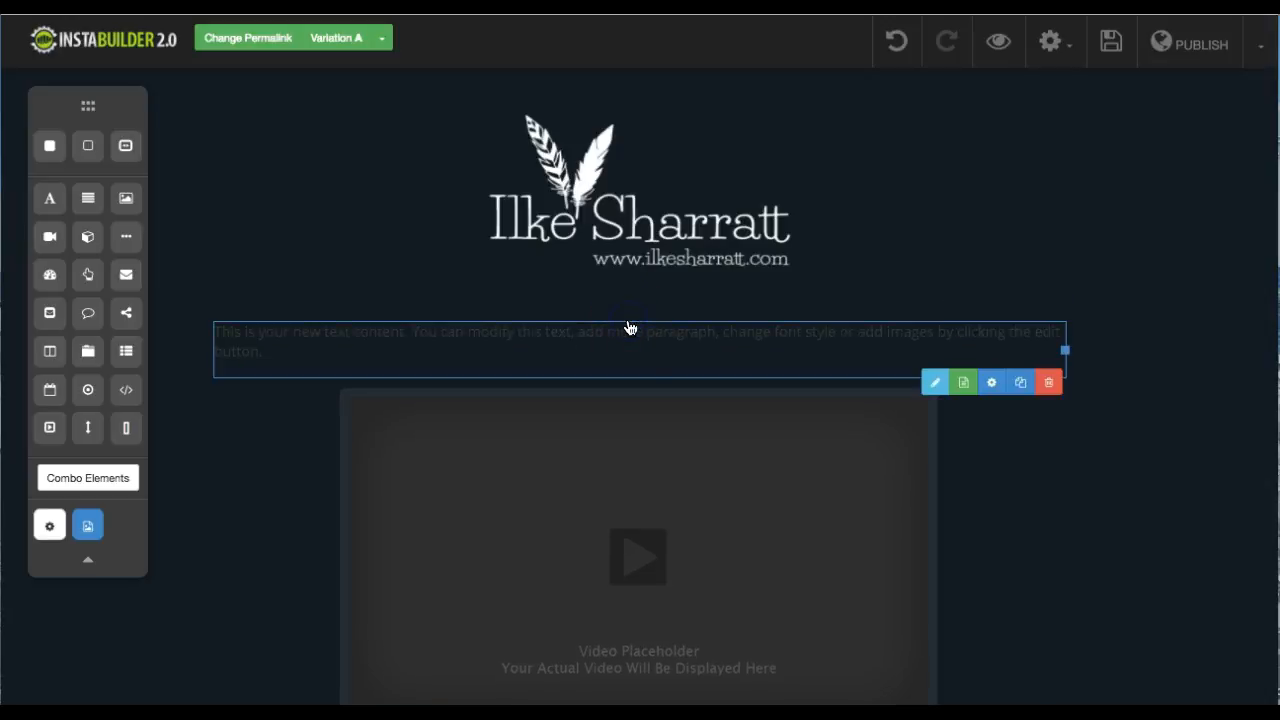
left_click(624, 336)
left_click(935, 385)
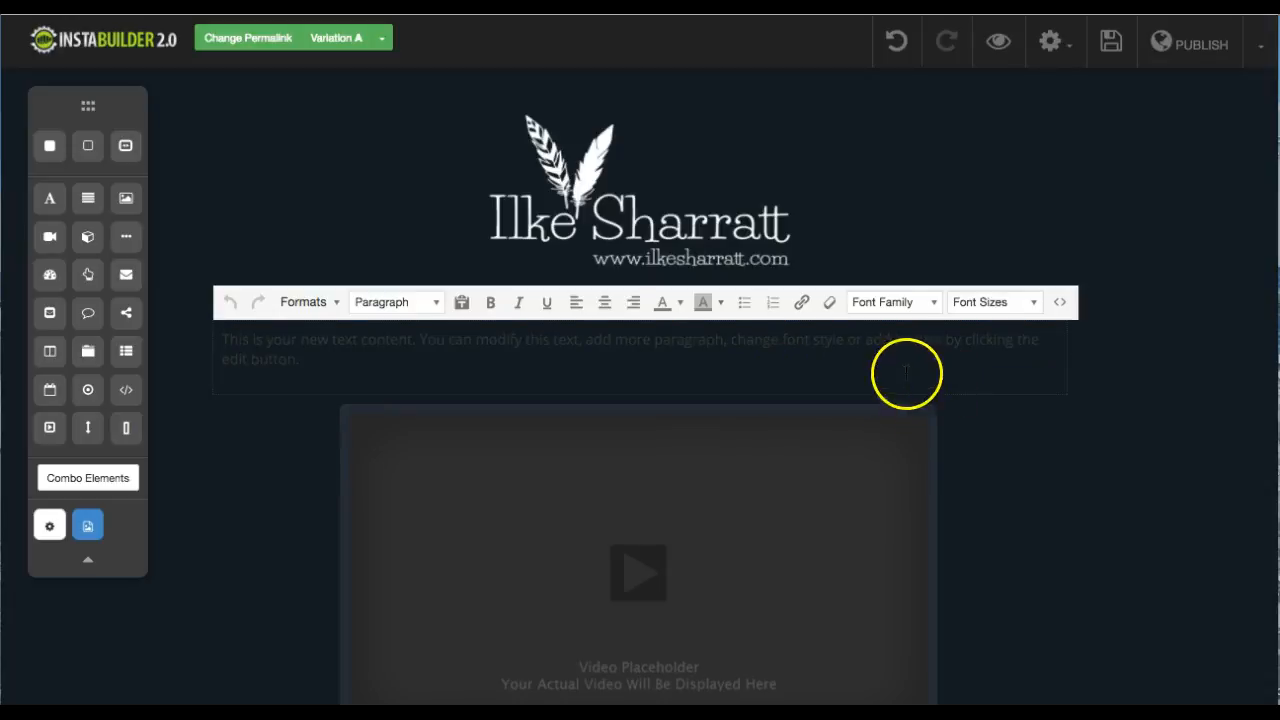
Colour the new element's whole sample paragraph white and centre it
double_click(696, 341)
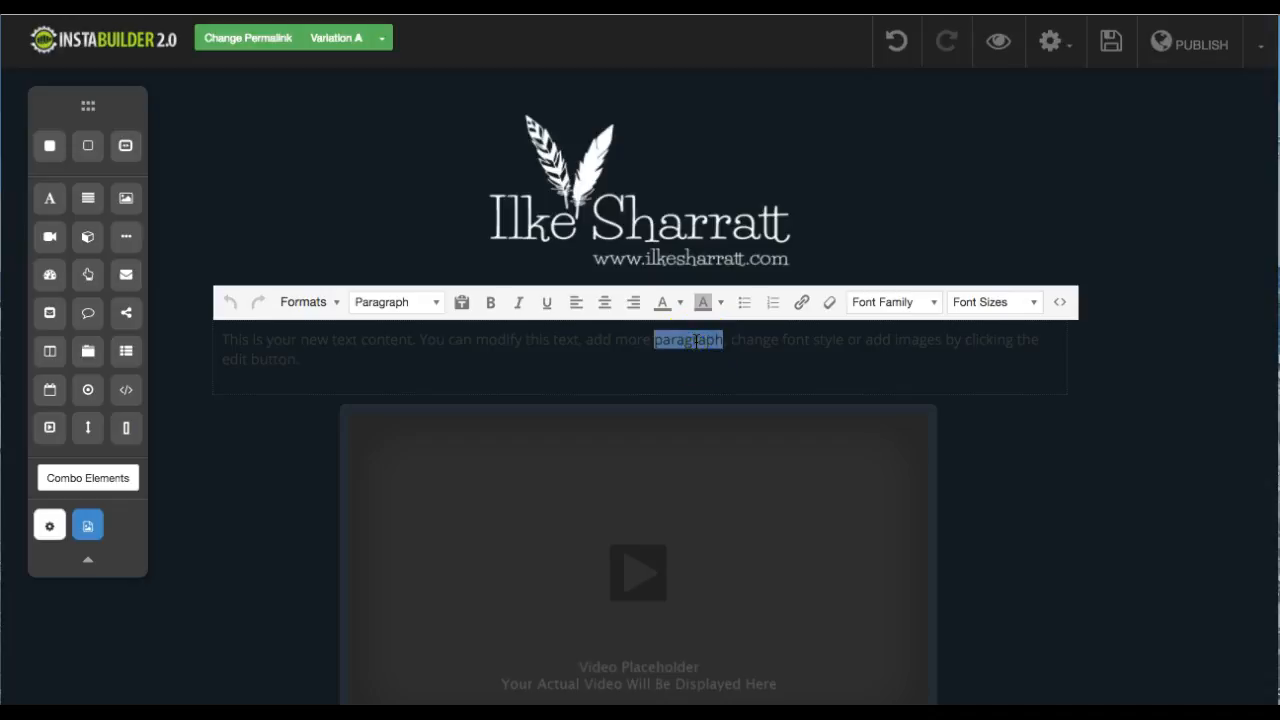
triple_click(696, 341)
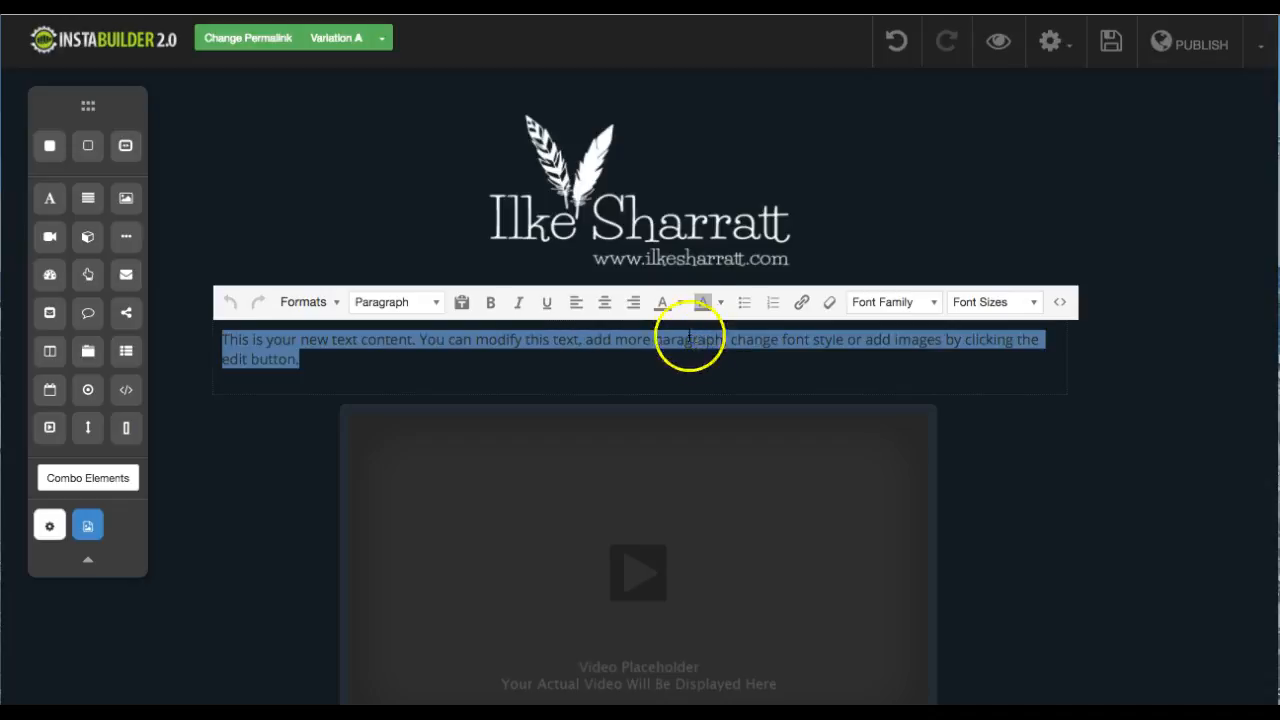
left_click(681, 303)
left_click(779, 387)
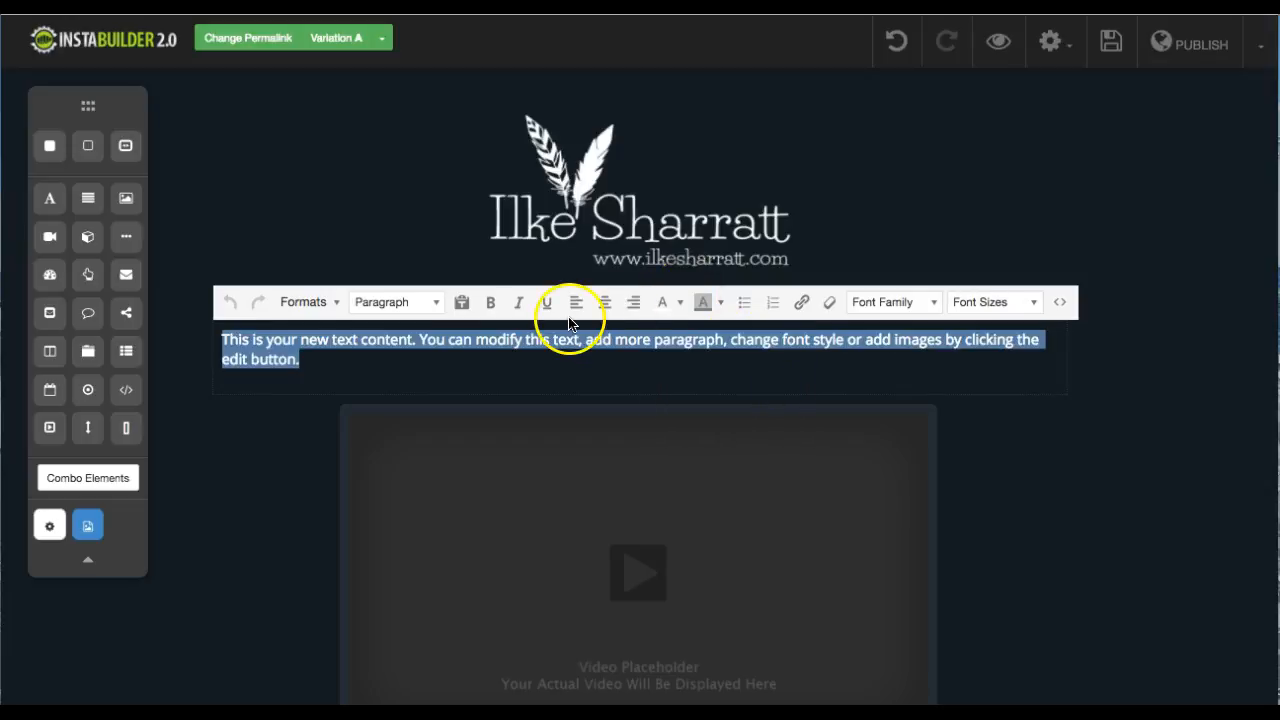
left_click(604, 303)
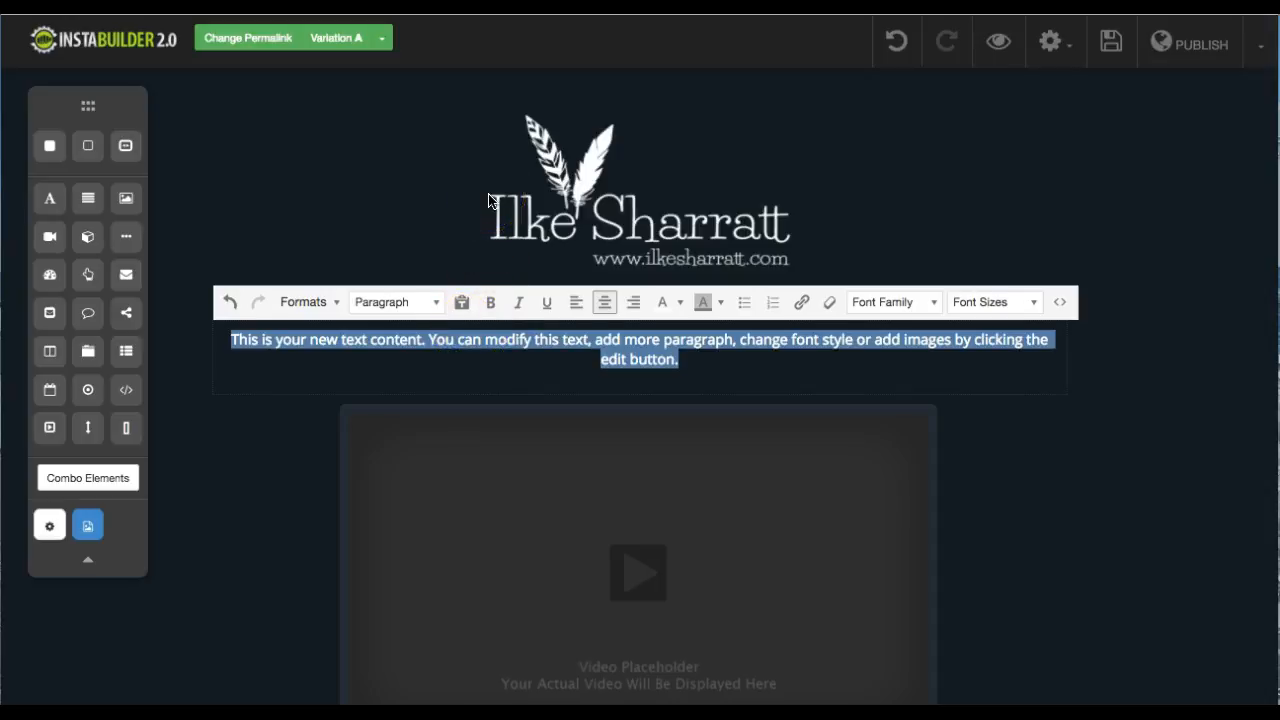
Replace the sample paragraph with "Watch This Video Now" and select the new text
type("Watch This Video Now")
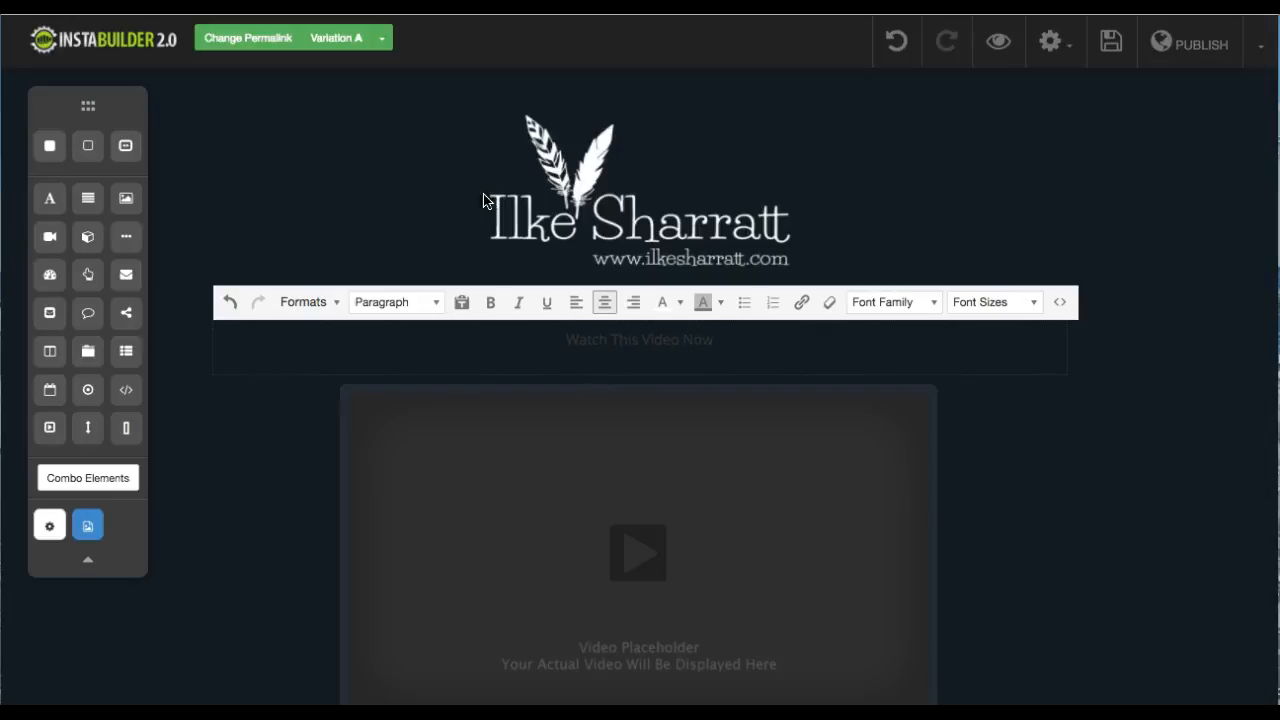
key("ctrl+a")
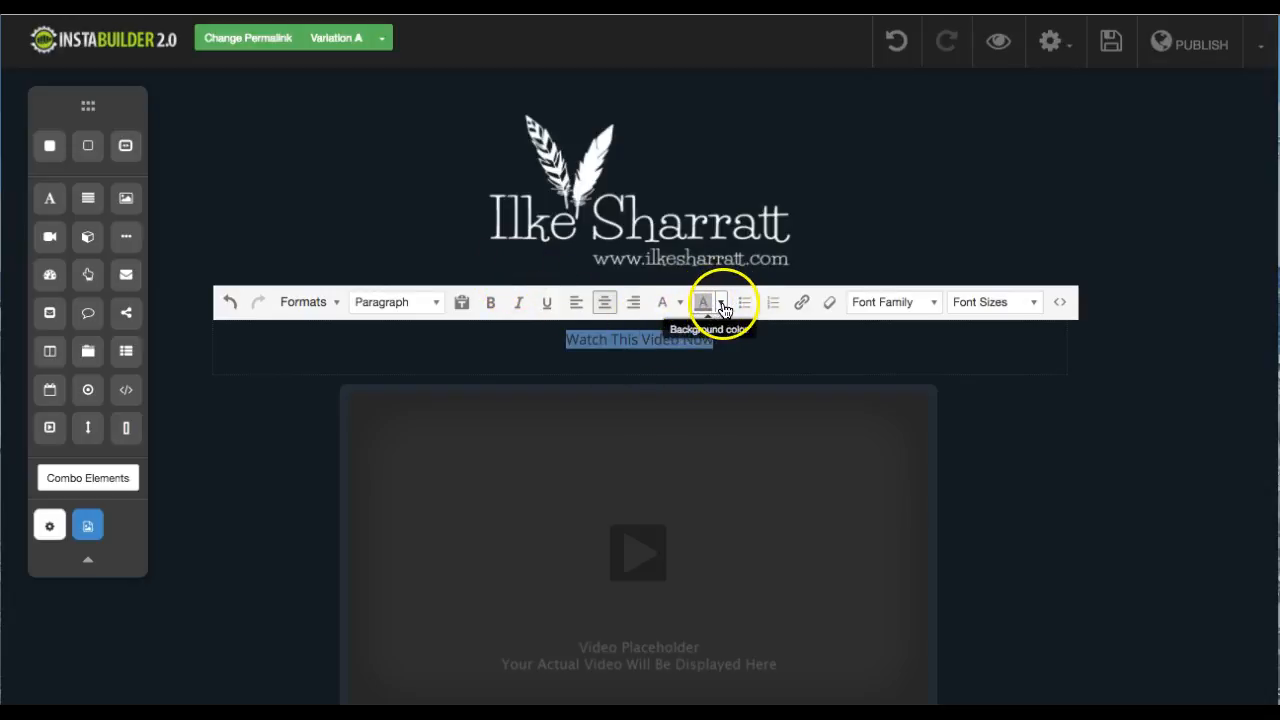
Colour the "Watch This Video Now" headline white and make it bold
left_click(680, 302)
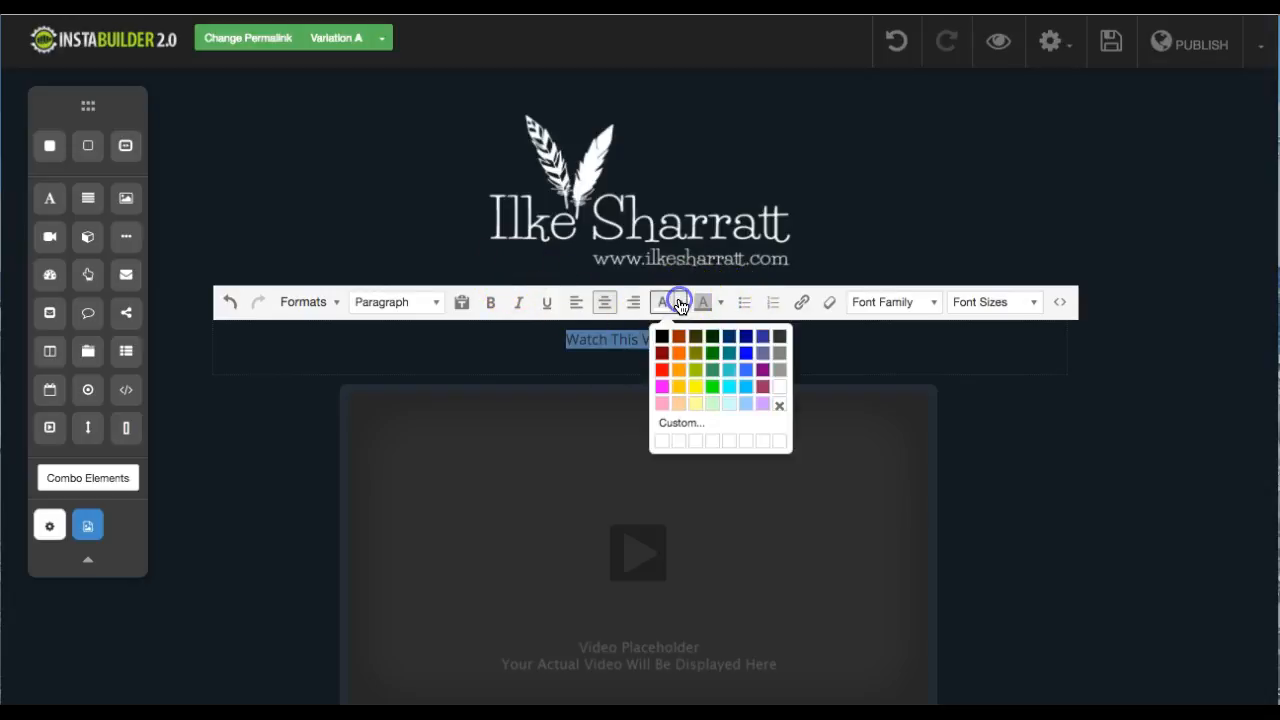
left_click(779, 388)
left_click(490, 302)
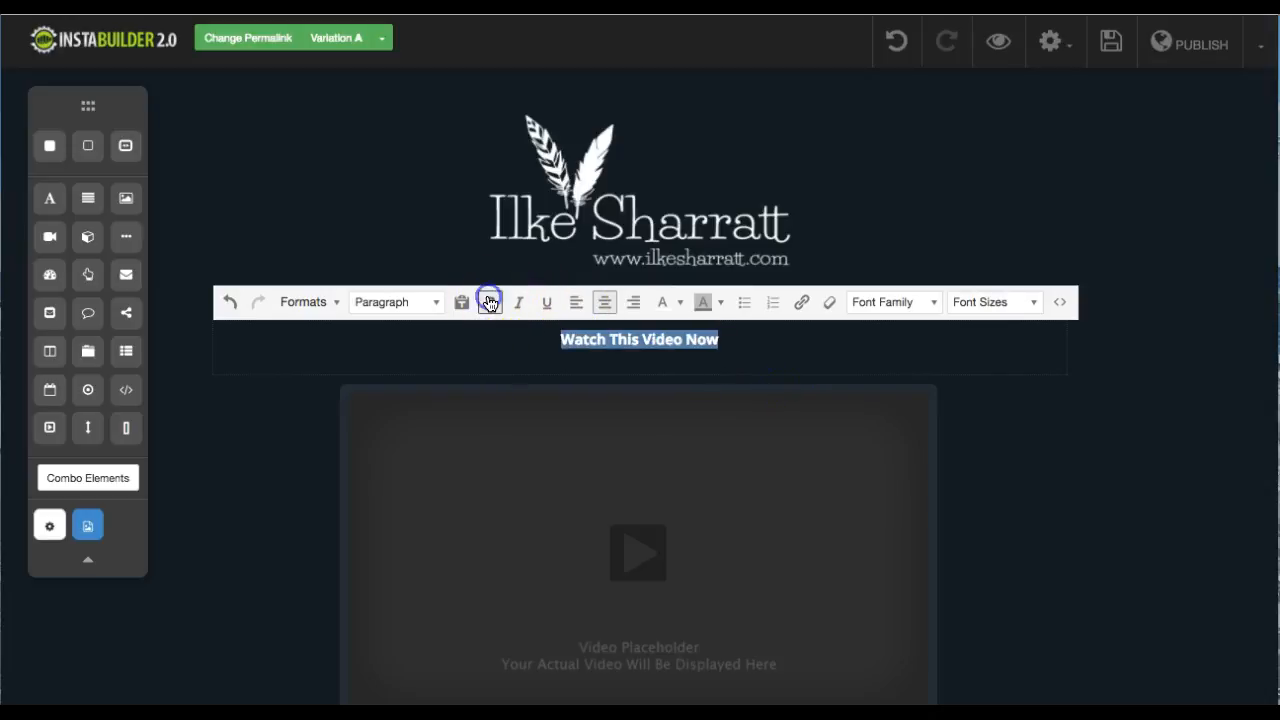
Set the headline's font size to 28px and its font family to Tahoma
left_click(1017, 309)
left_click(983, 494)
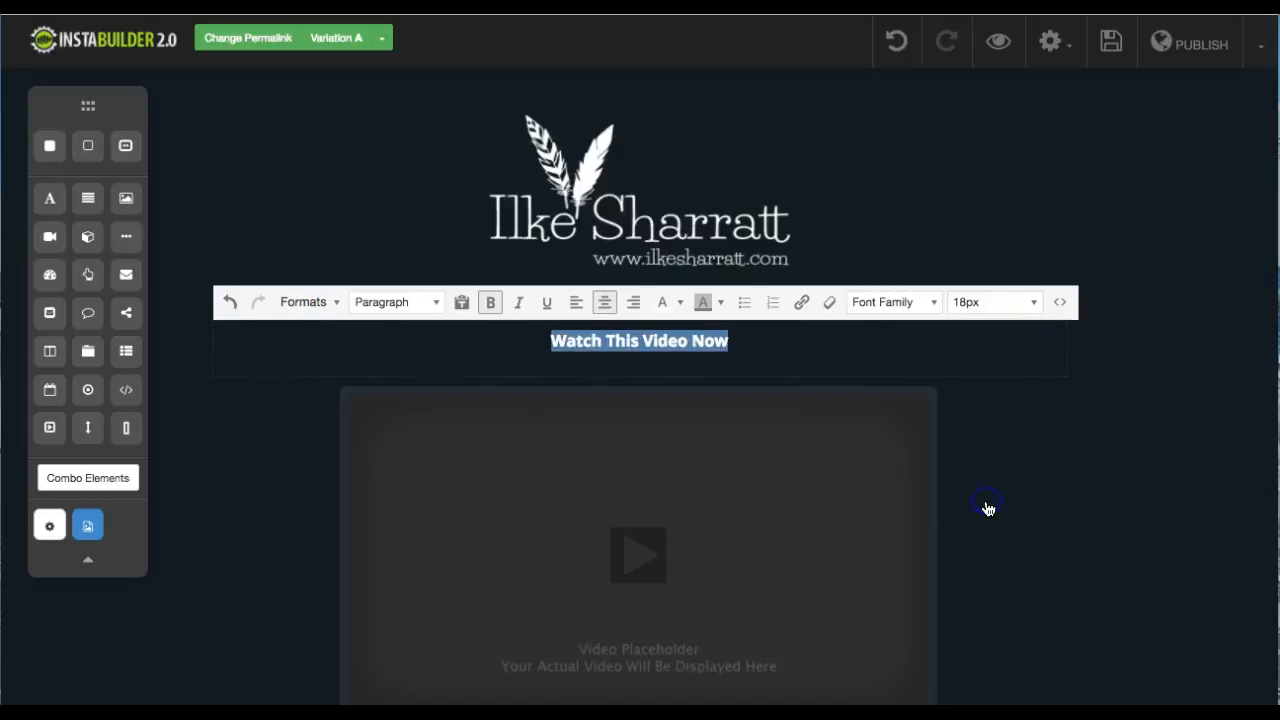
left_click(1015, 309)
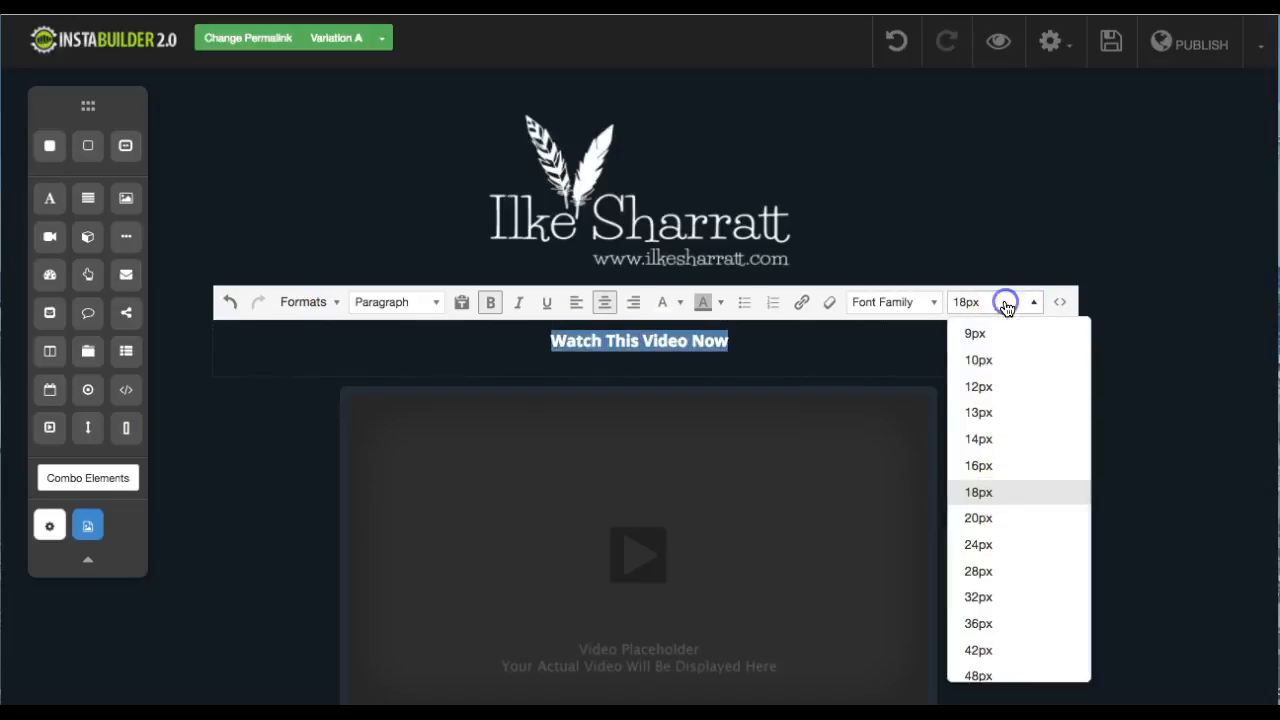
left_click(1000, 569)
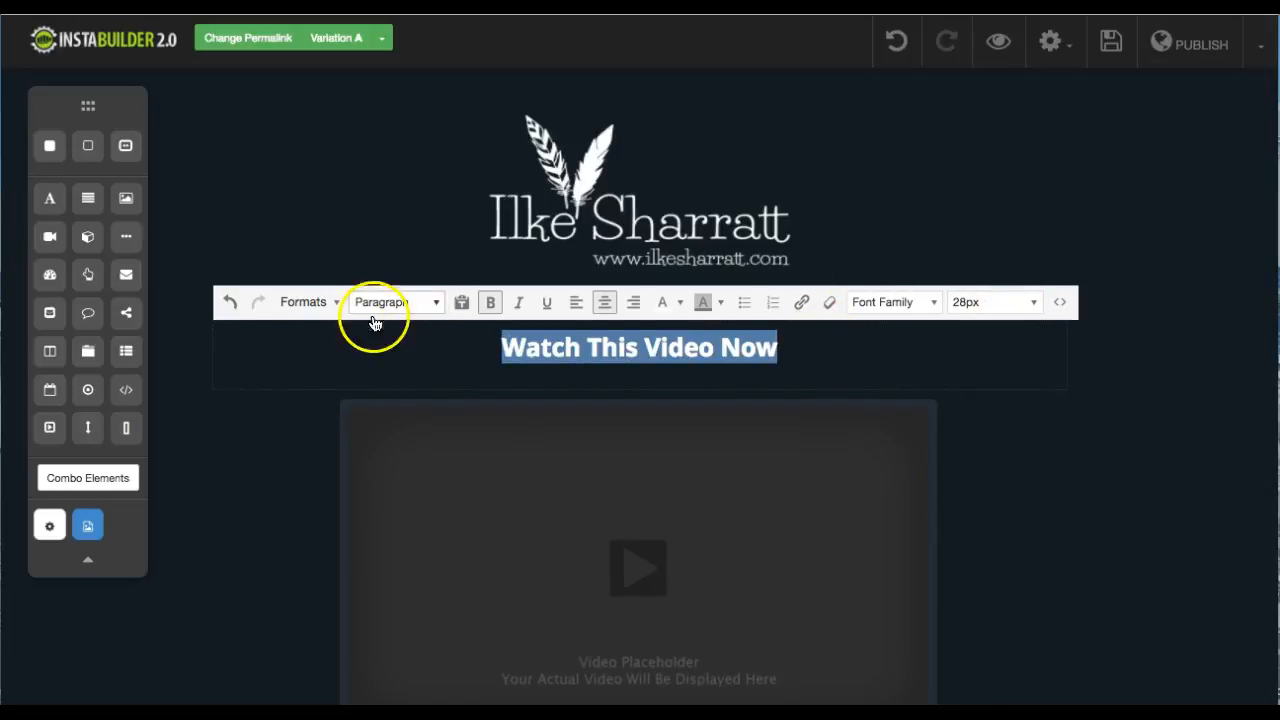
left_click(875, 301)
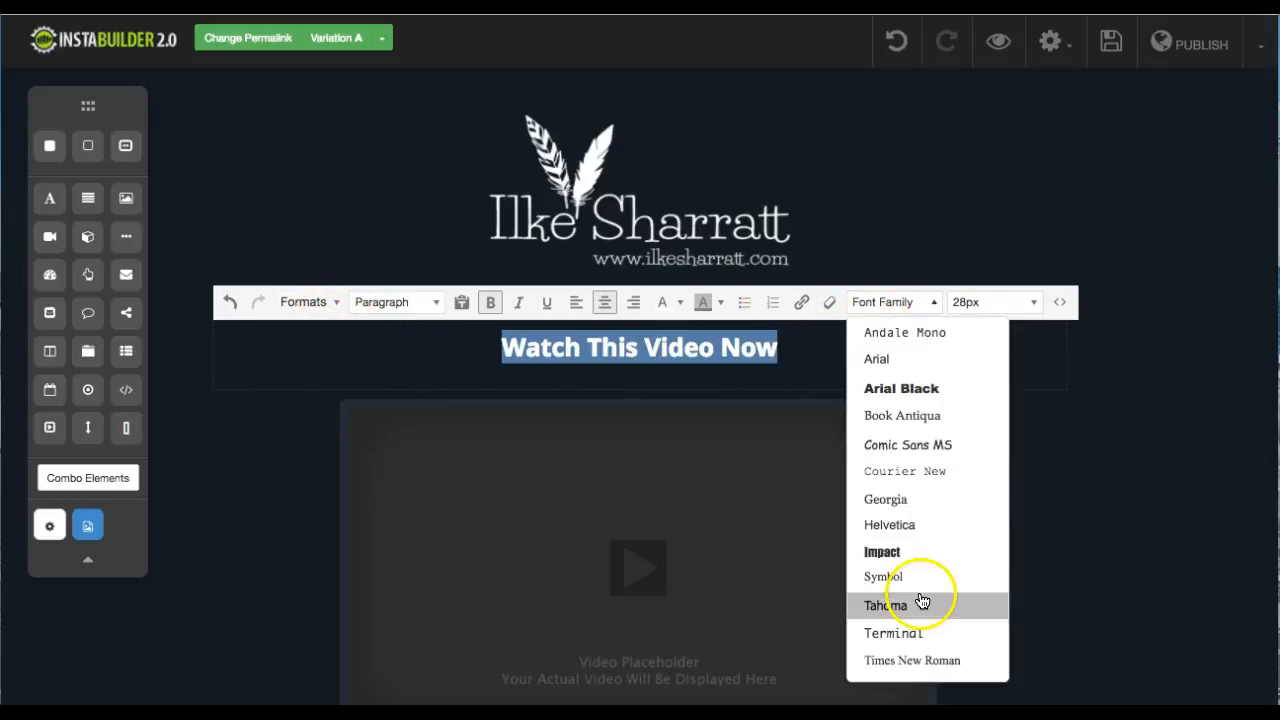
left_click(922, 601)
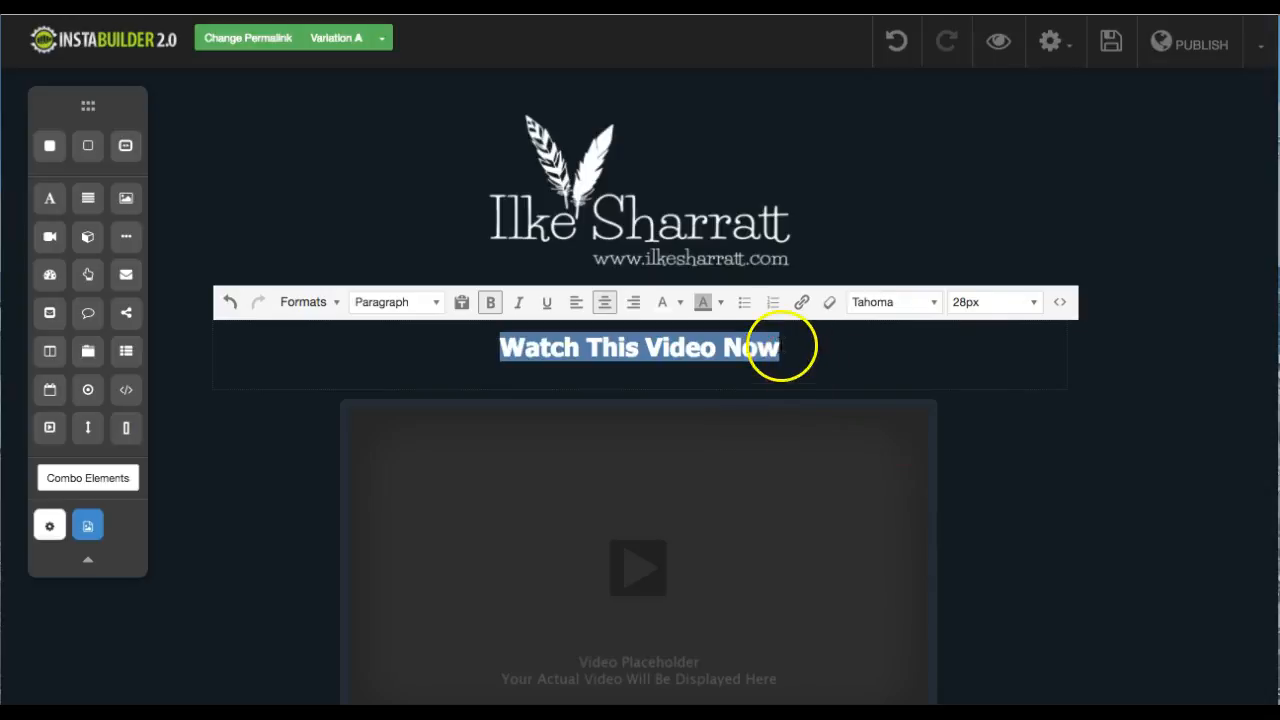
Try italic and underline formatting on the headline, and switch both off again
left_click(523, 303)
left_click(546, 302)
left_click(545, 302)
left_click(521, 303)
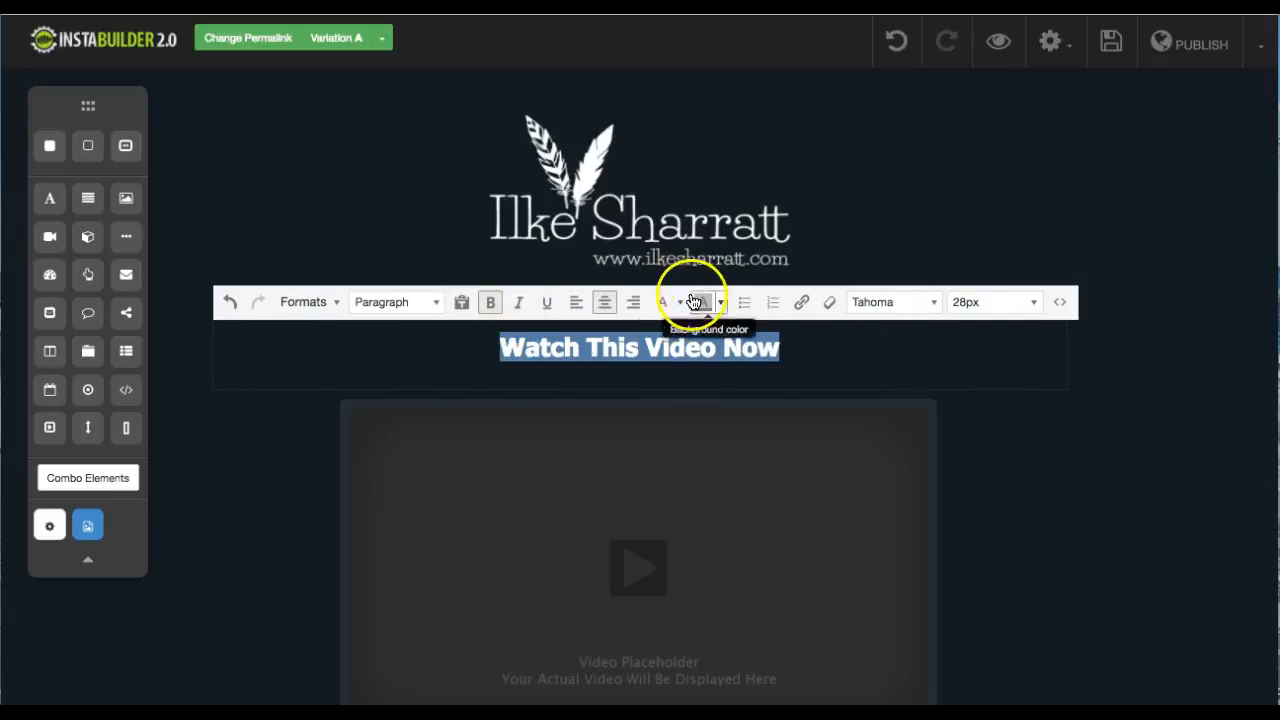
Finish editing the headline and delete the opt-in form with the name and email fields below the video
left_click(840, 350)
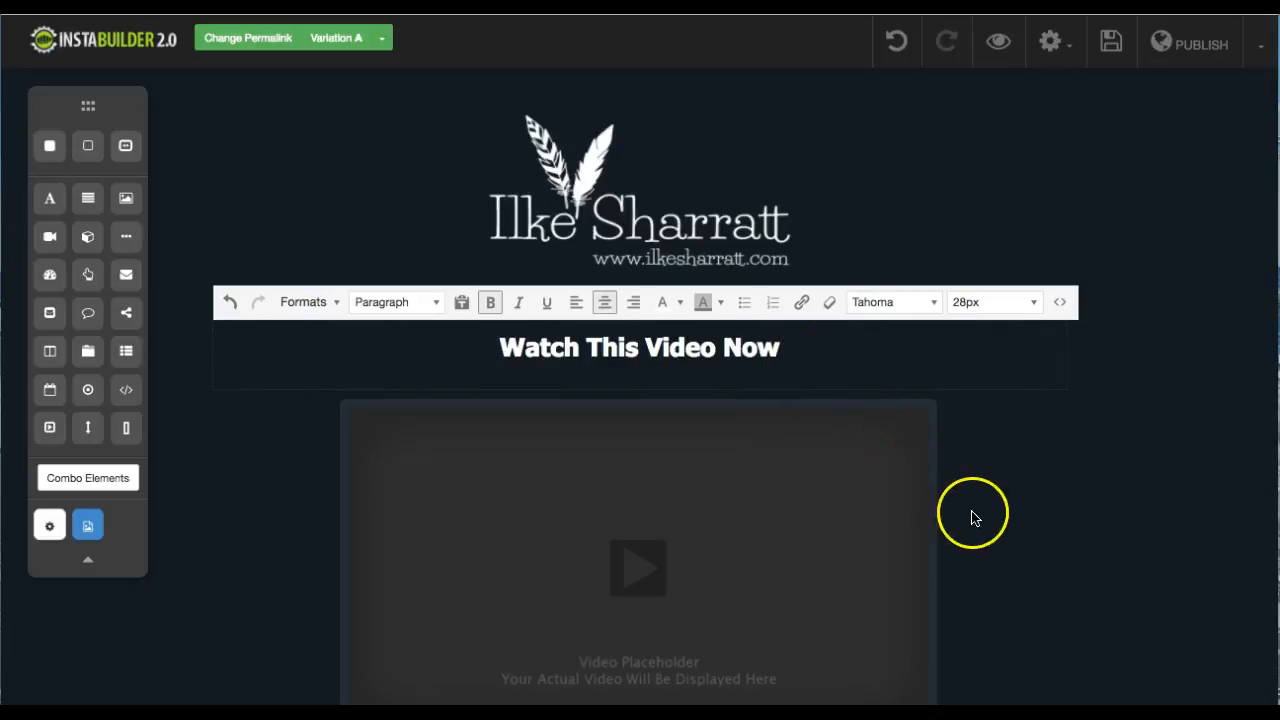
left_click(999, 545)
scroll(999, 545, "down", 4)
left_click(820, 606)
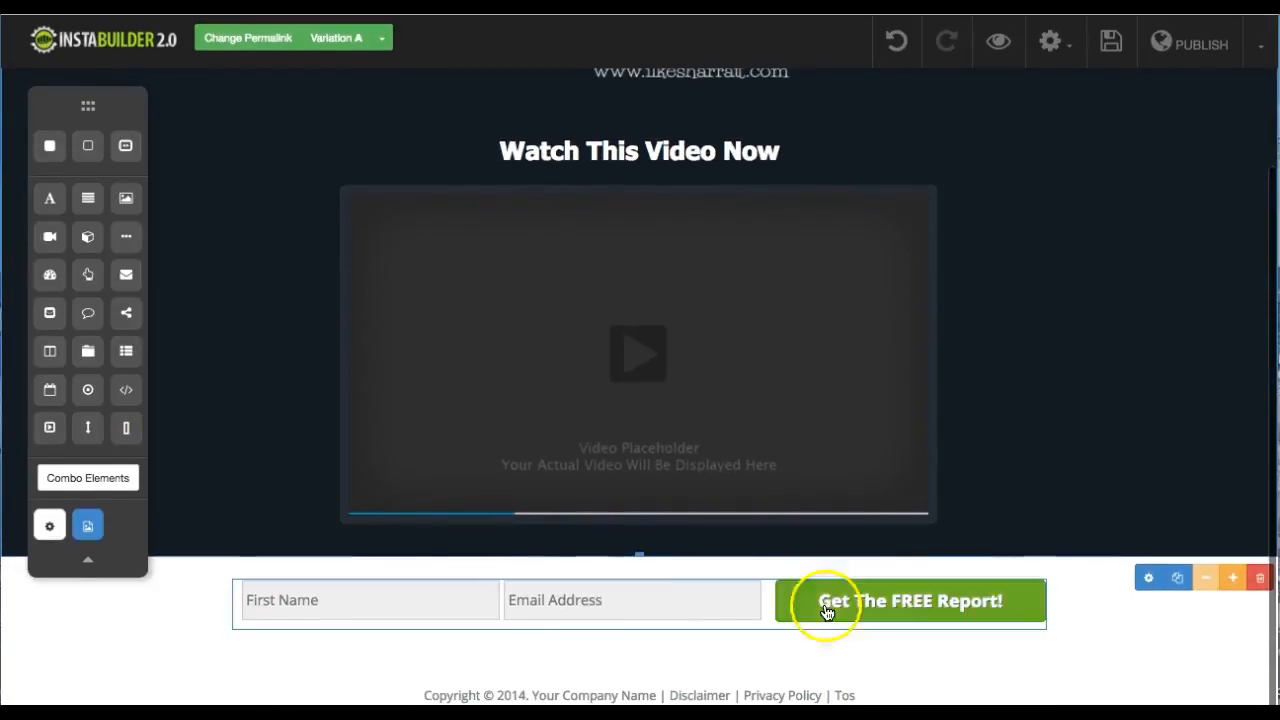
left_click(590, 604)
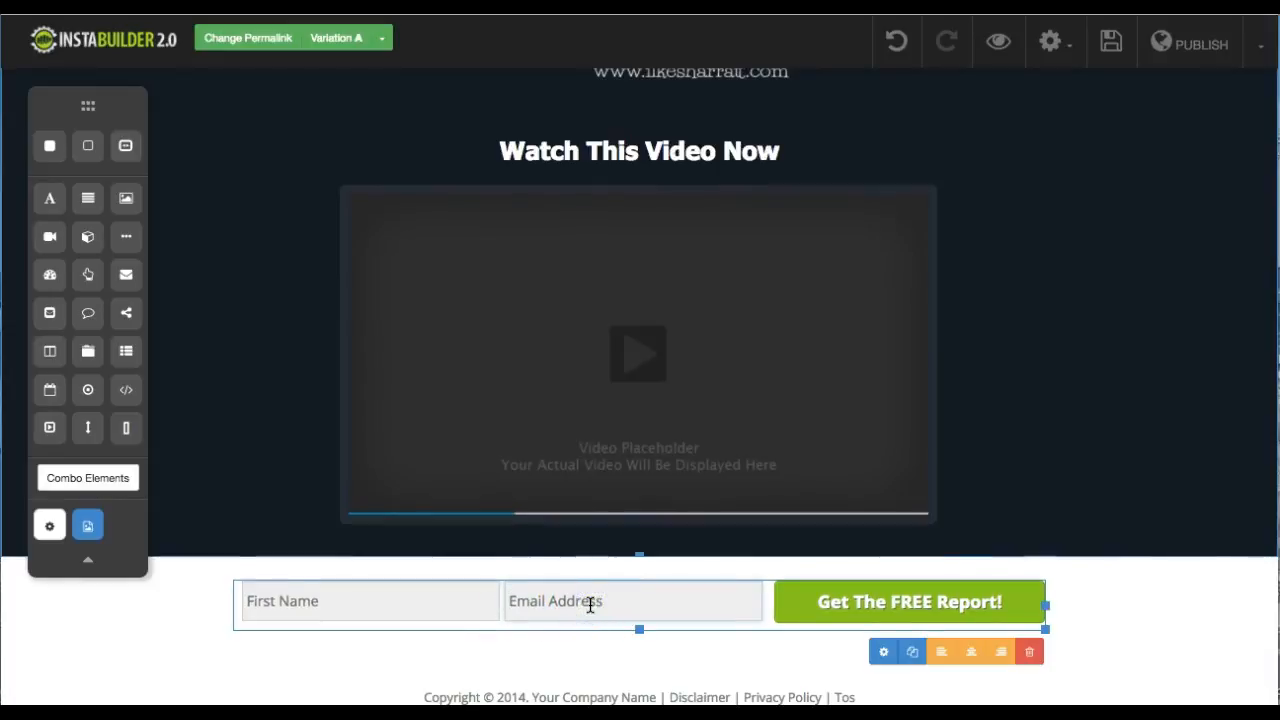
left_click(884, 655)
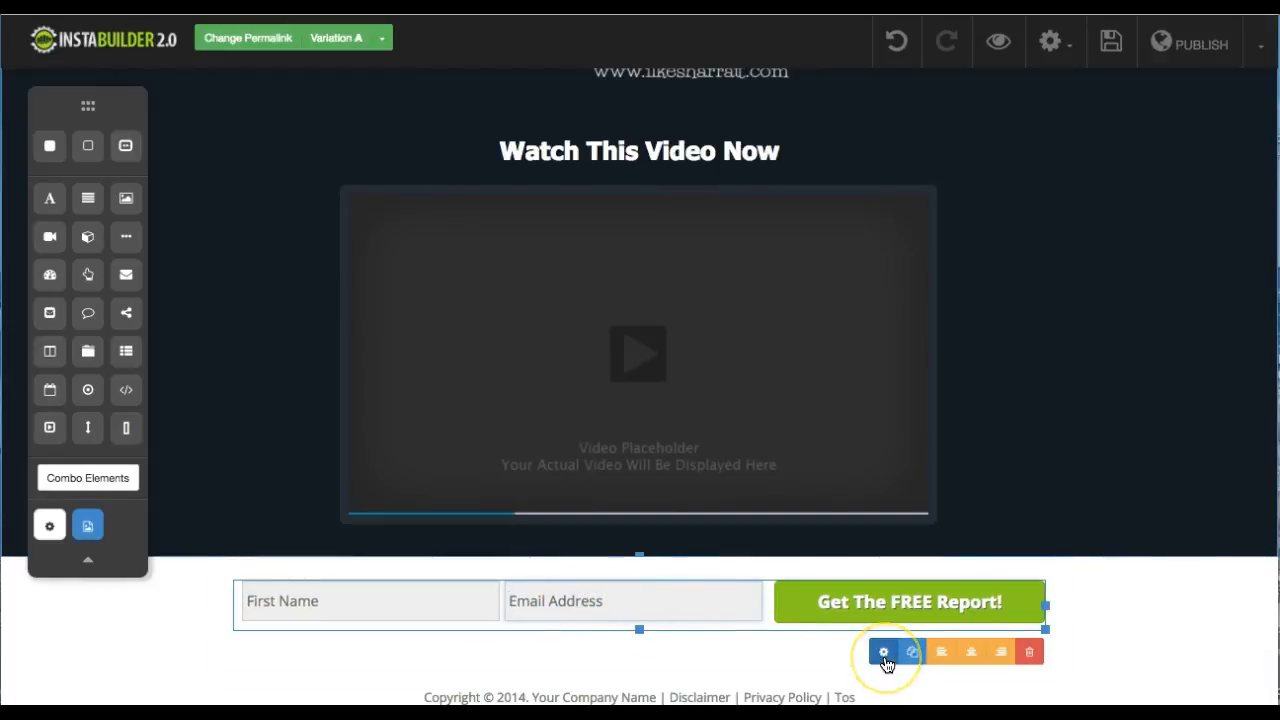
left_click(1029, 654)
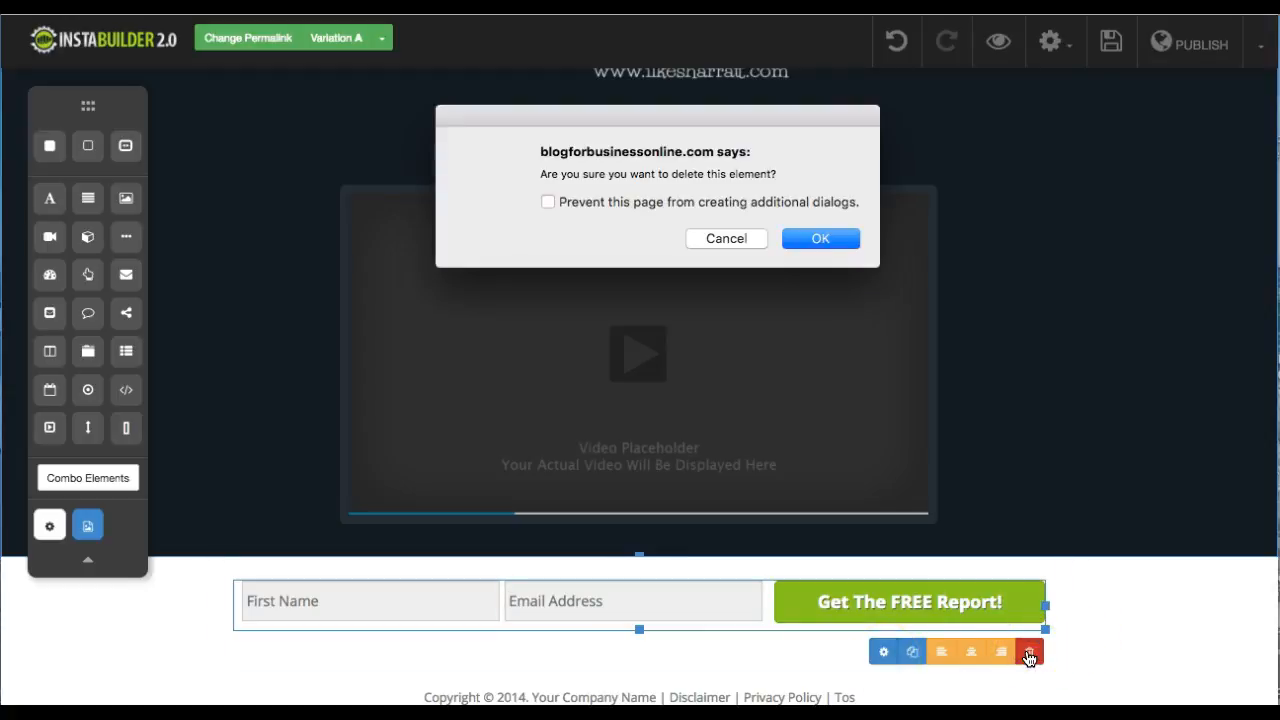
left_click(802, 240)
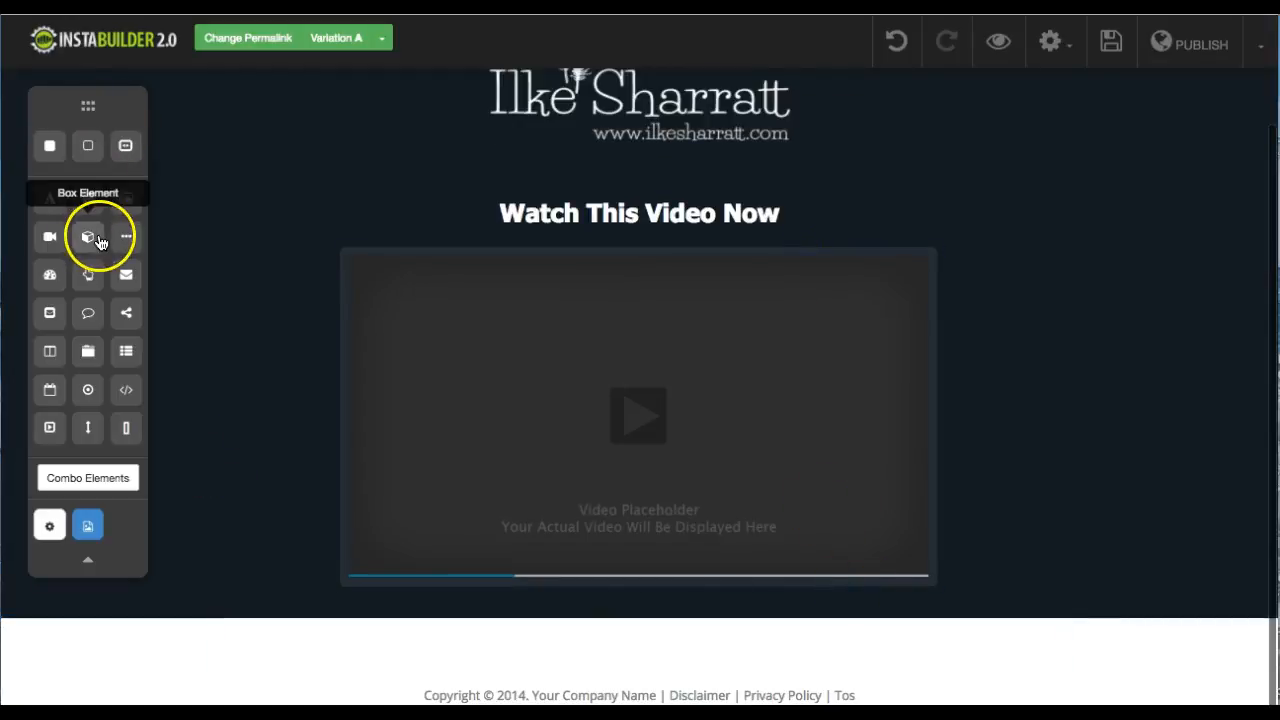
Try to add a button element to the empty white section below the video, and check that section's settings
left_click_drag(87, 277, 528, 638)
left_click_drag(624, 680, 624, 636)
left_click(624, 639)
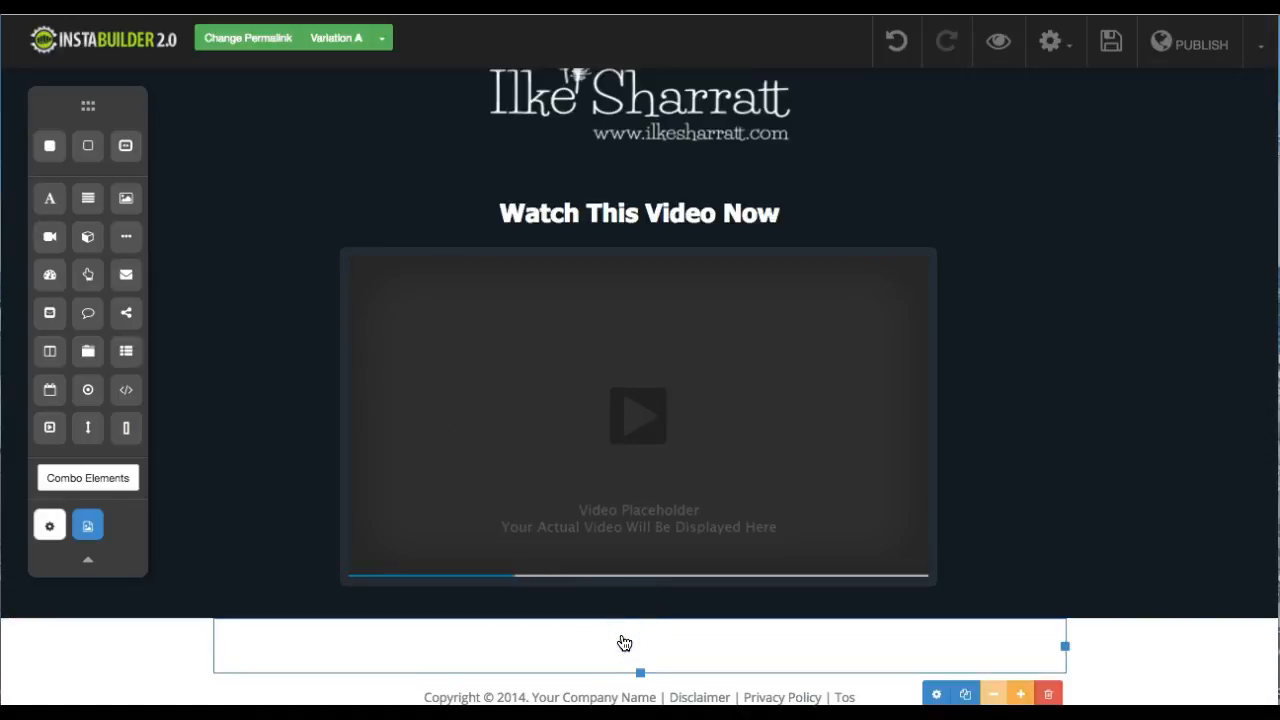
left_click(936, 694)
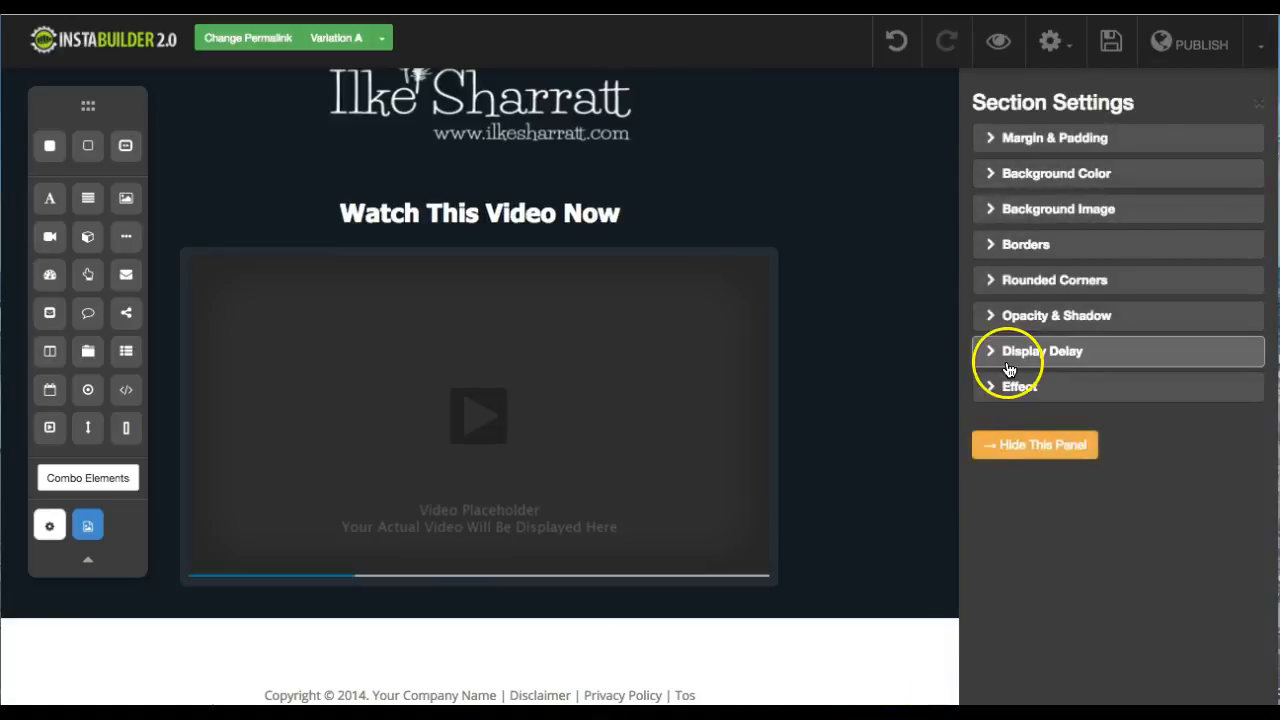
left_click(1035, 444)
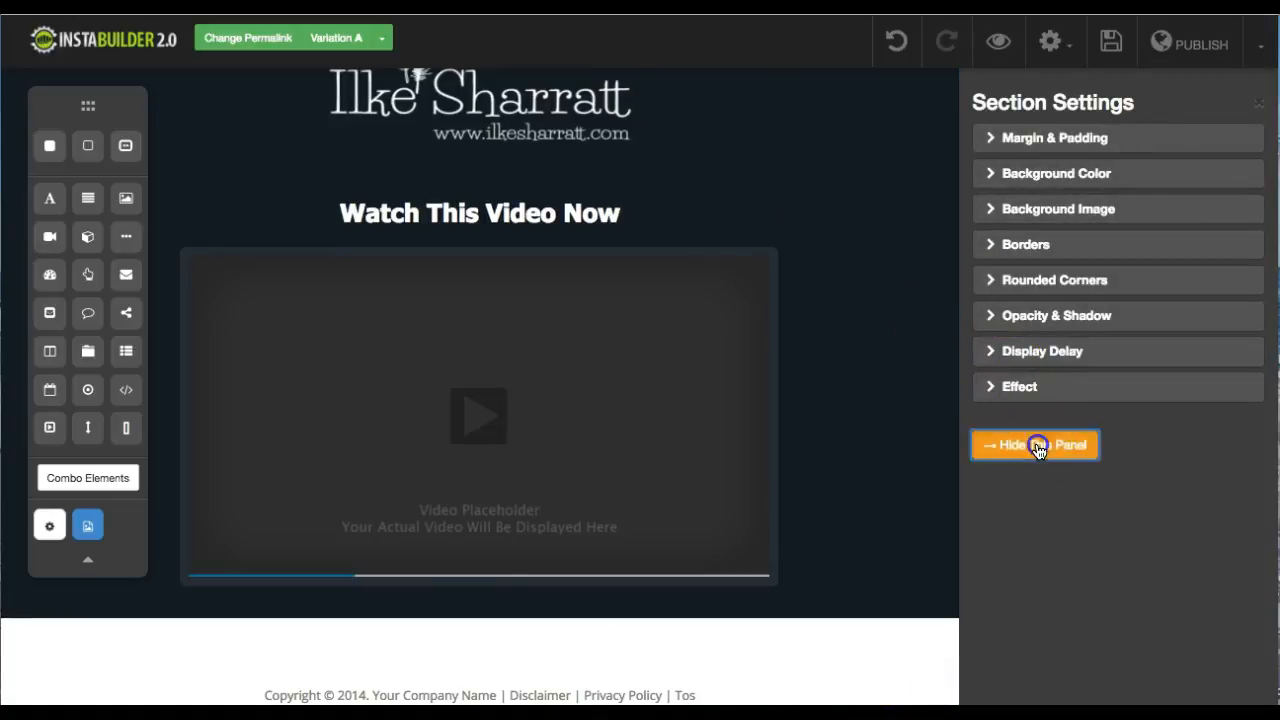
Delete the empty section between the video area and the copyright footer
left_click(640, 646)
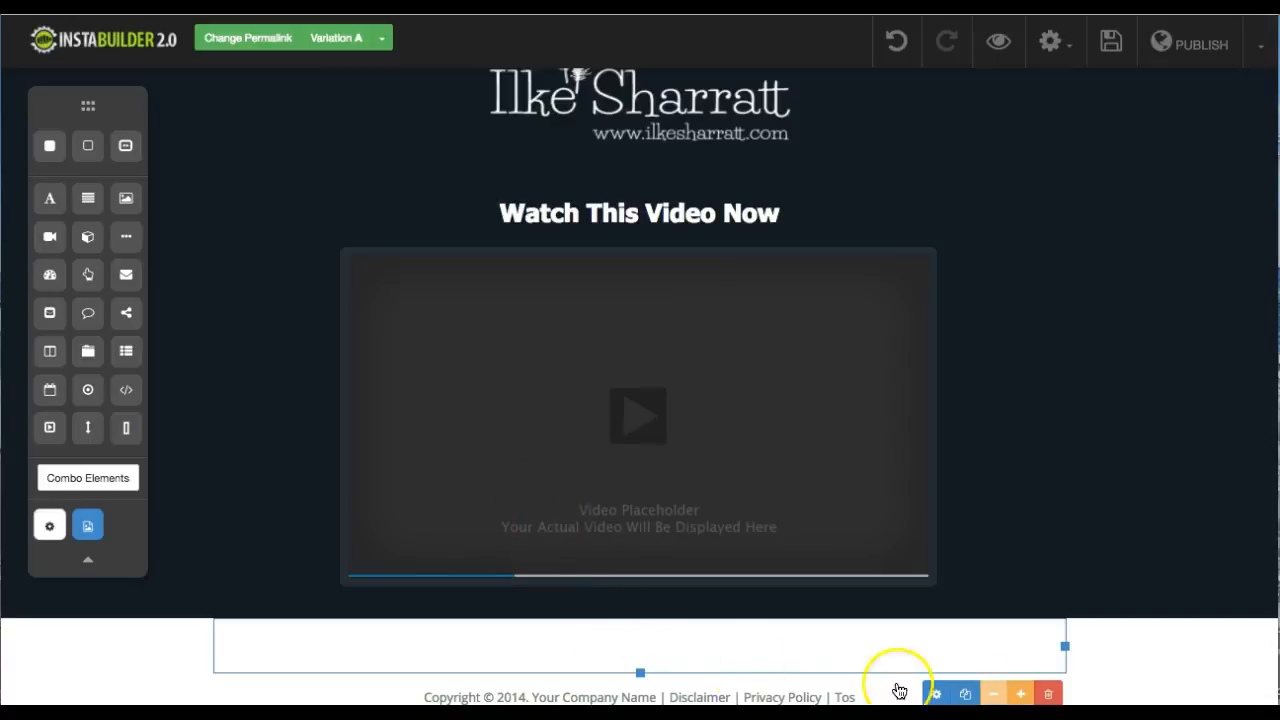
left_click(1048, 693)
left_click(816, 240)
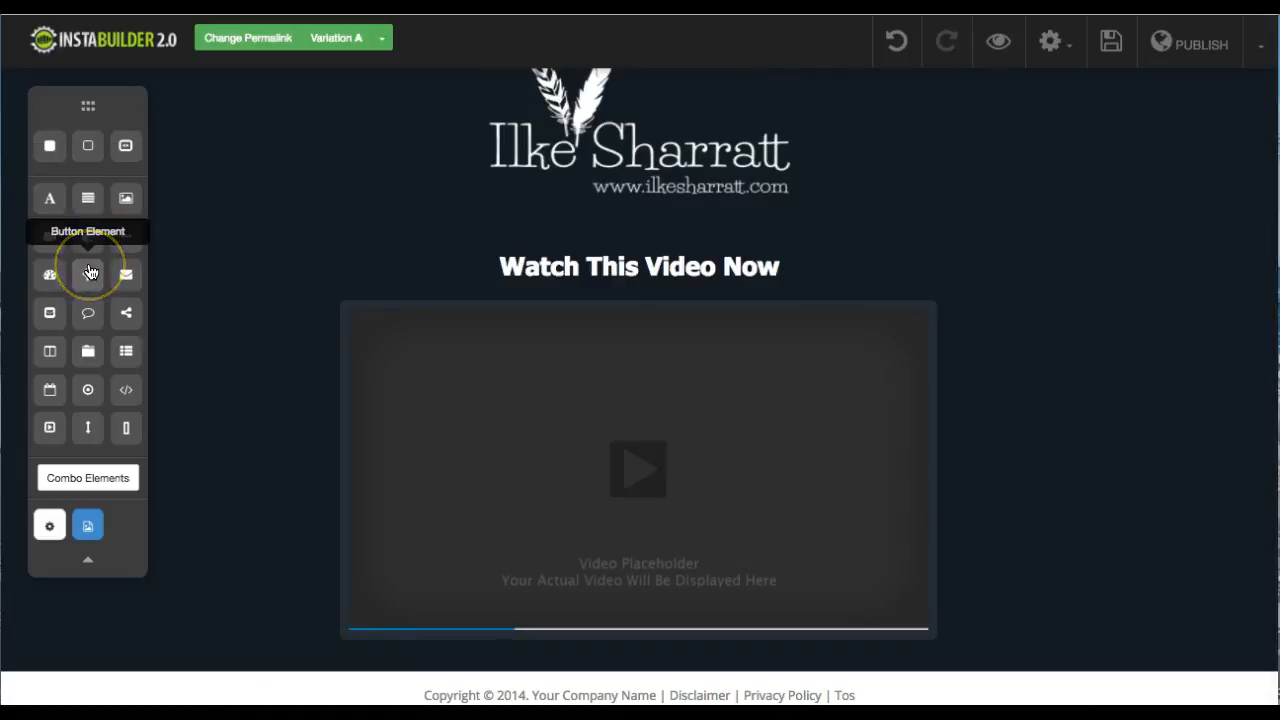
Add a button element directly beneath the video placeholder and open its settings
left_click_drag(90, 271, 632, 645)
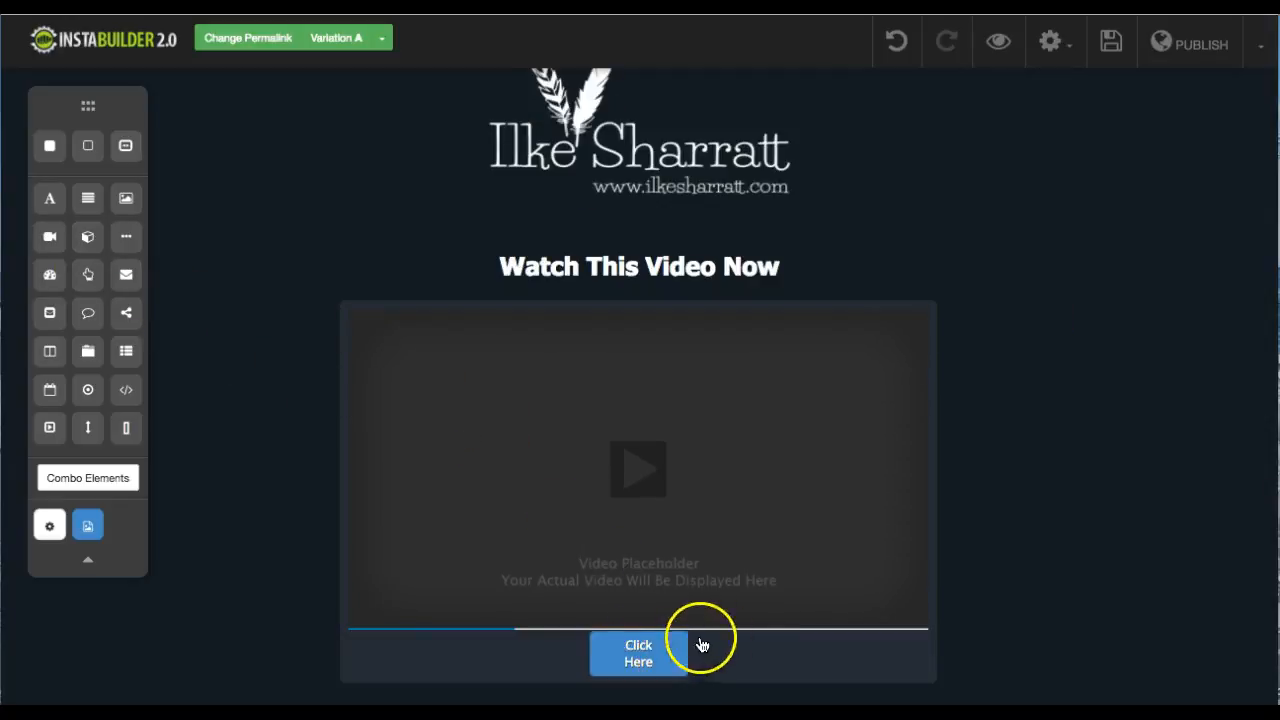
left_click(633, 646)
left_click(524, 682)
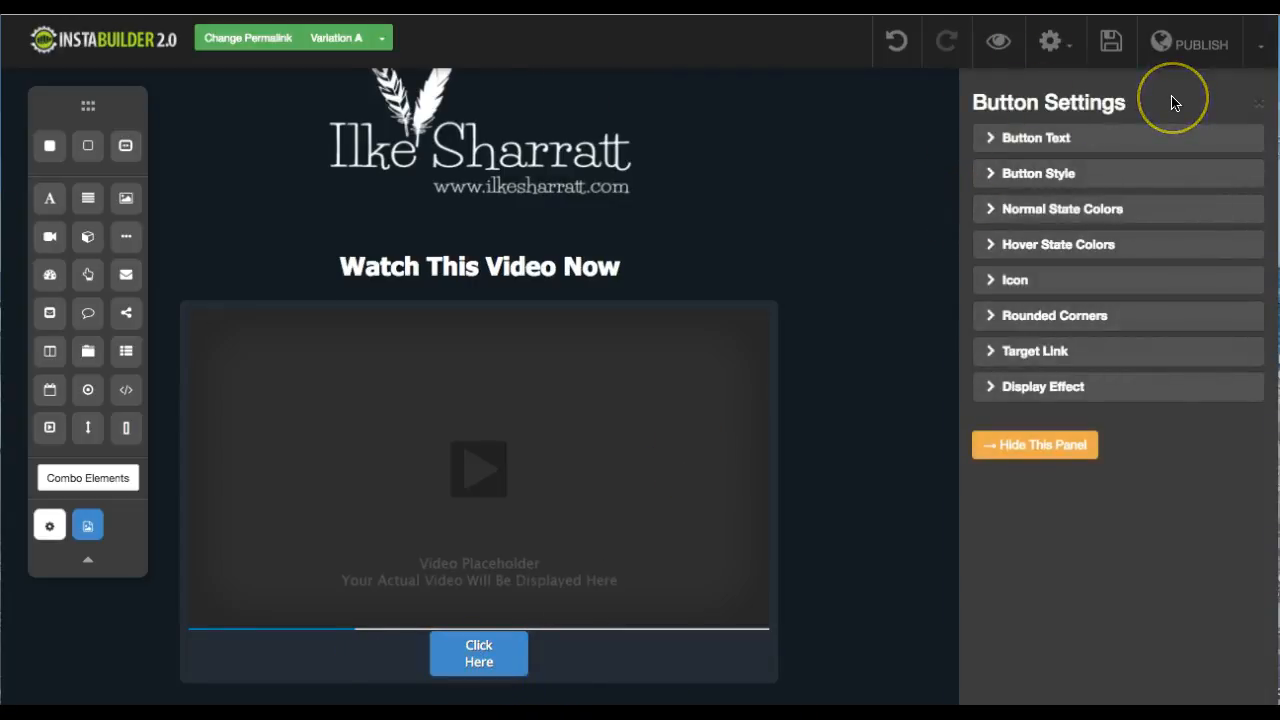
left_click(1157, 100)
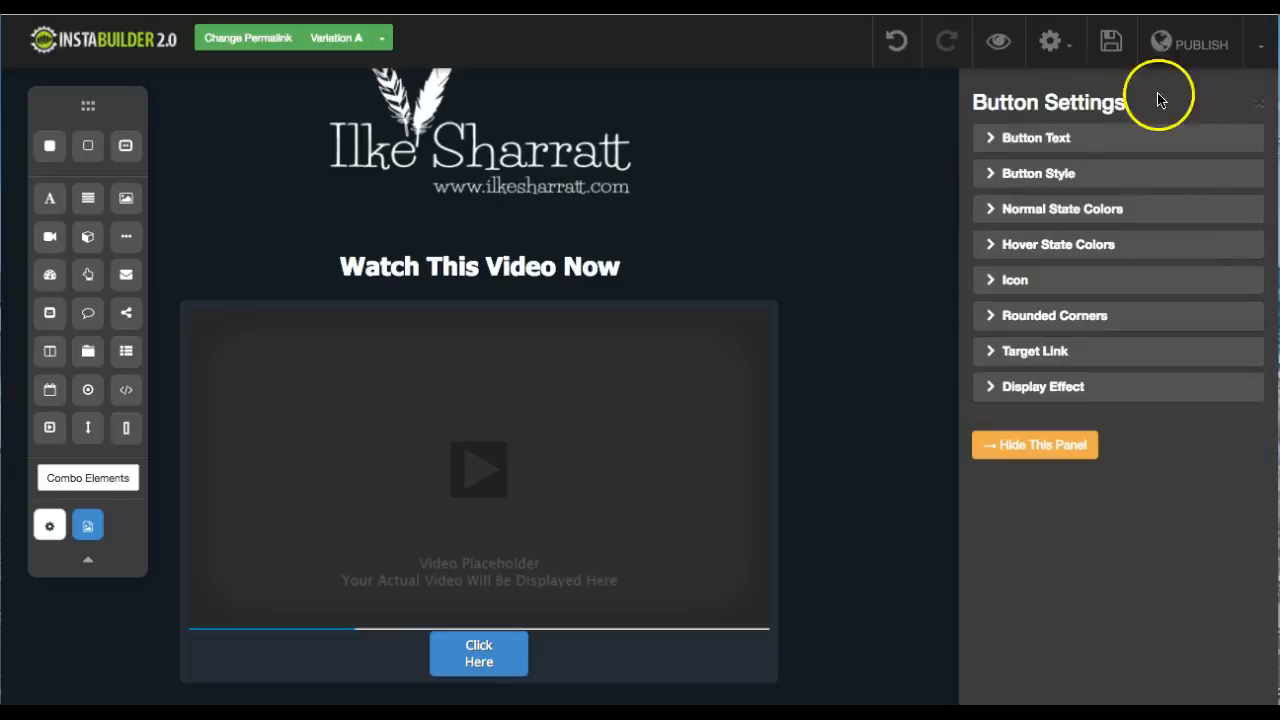
Change the button's text label to "Get Access Now"
left_click(1089, 145)
left_click(1071, 193)
left_click_drag(1063, 199, 965, 197)
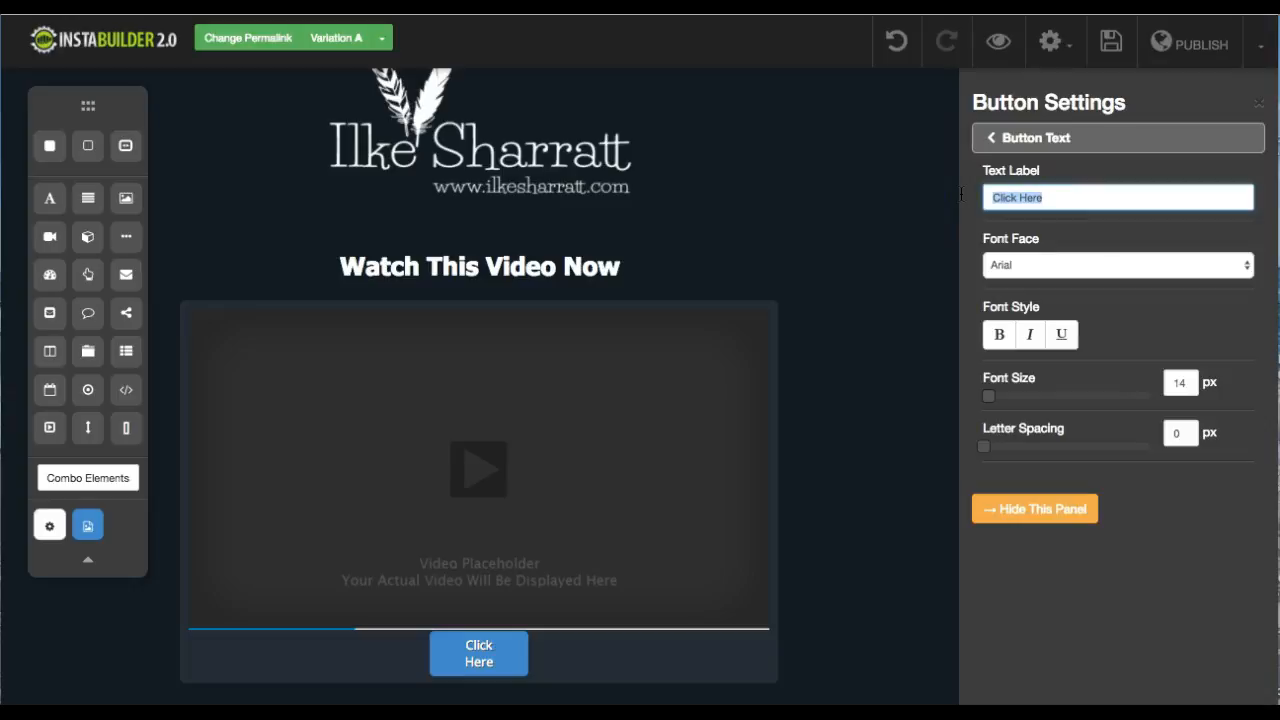
type("Get Access ")
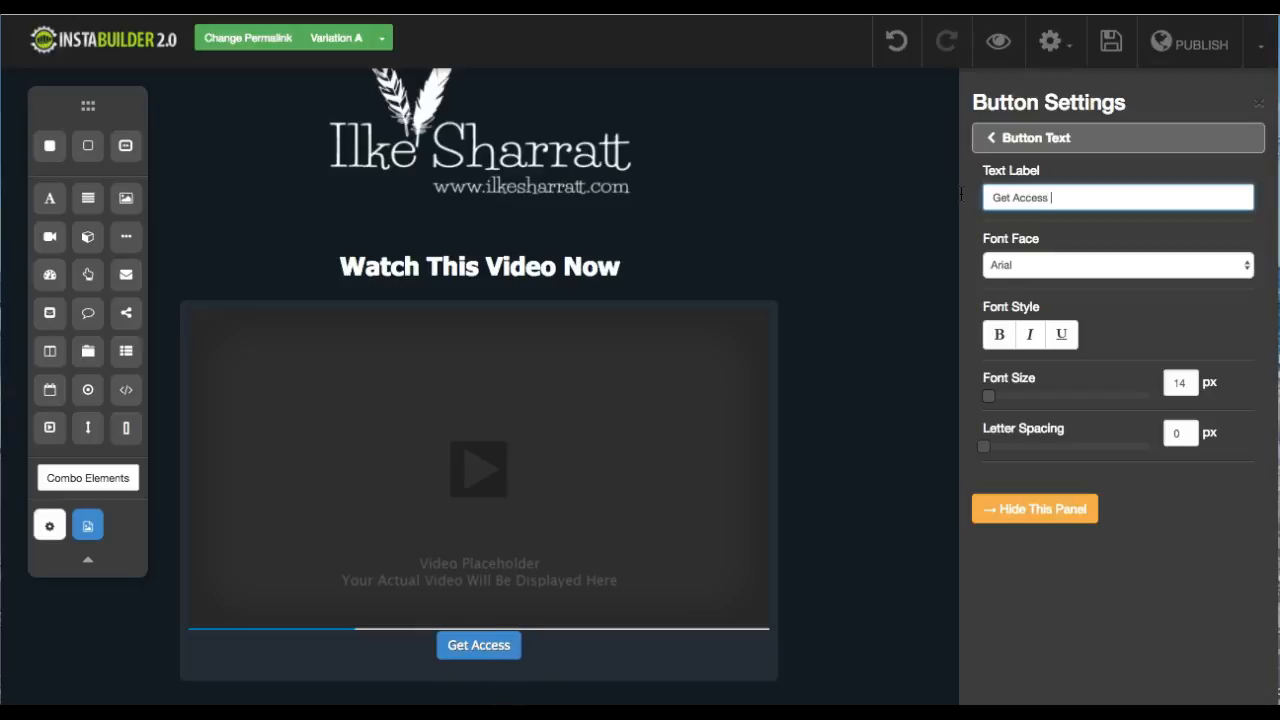
type("Now")
key("Tab")
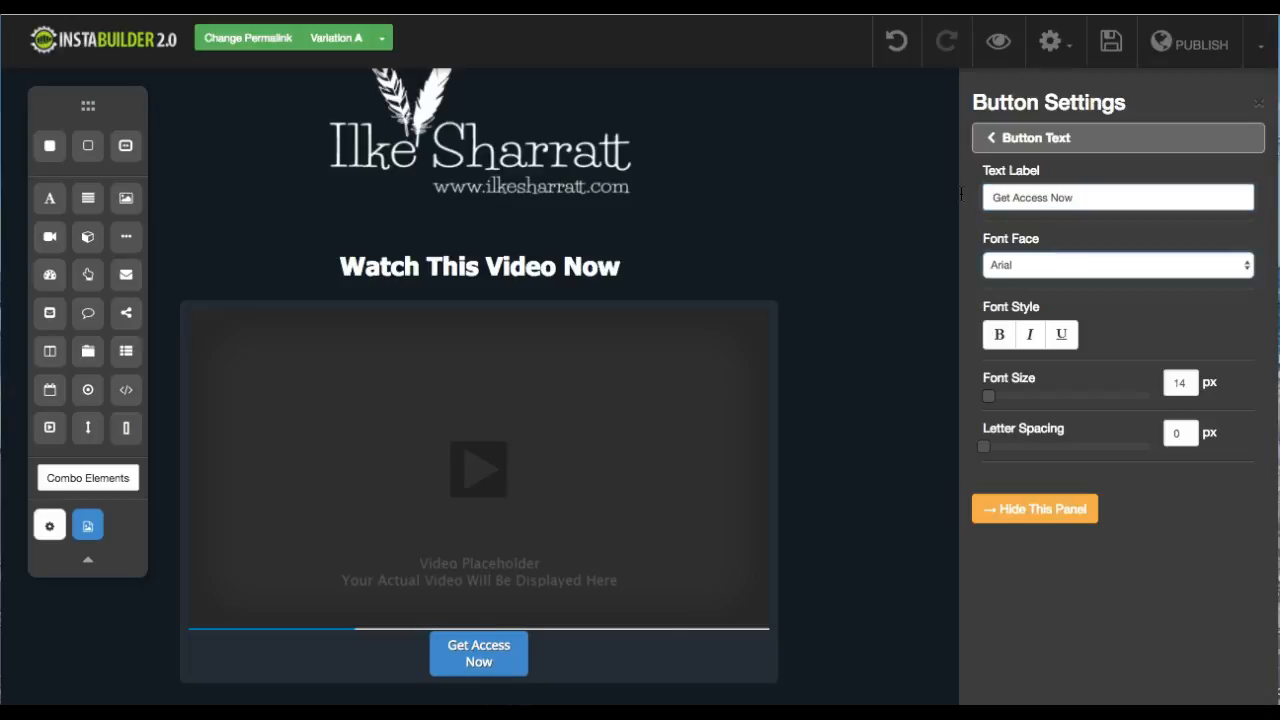
Look through the available font faces for the button text, and try a font size of 20 px
left_click(1017, 265)
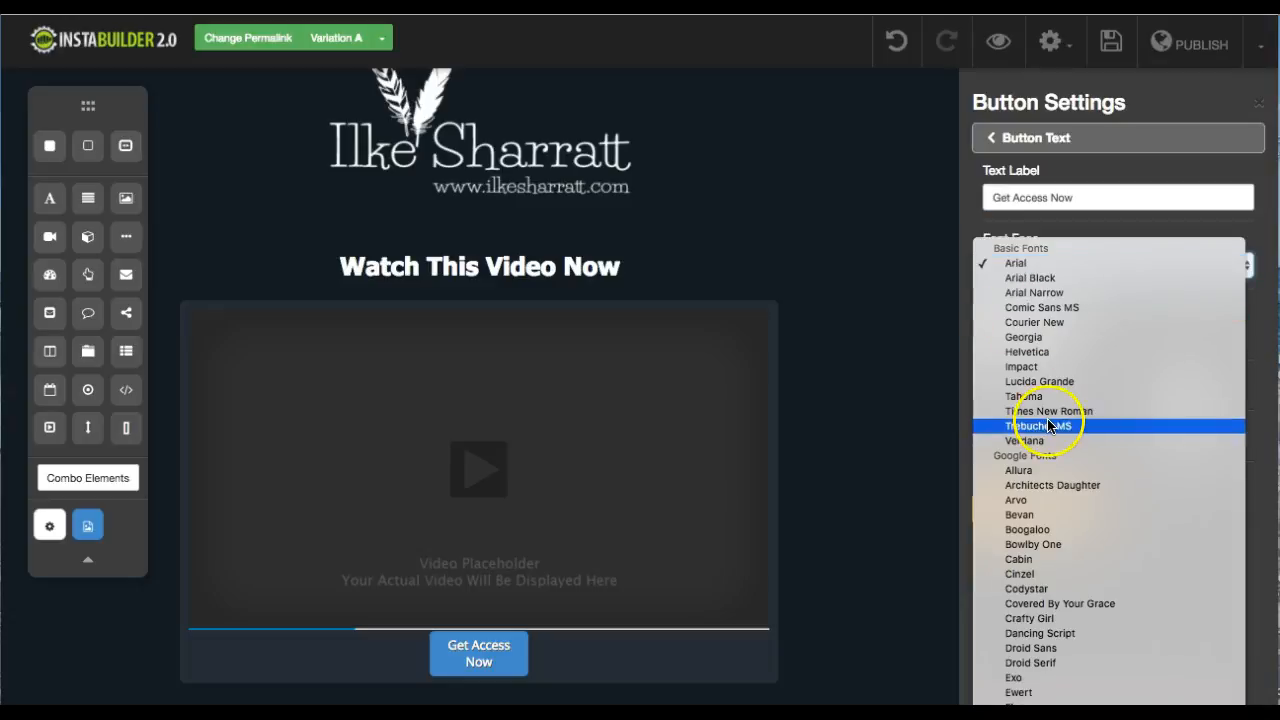
left_click(967, 219)
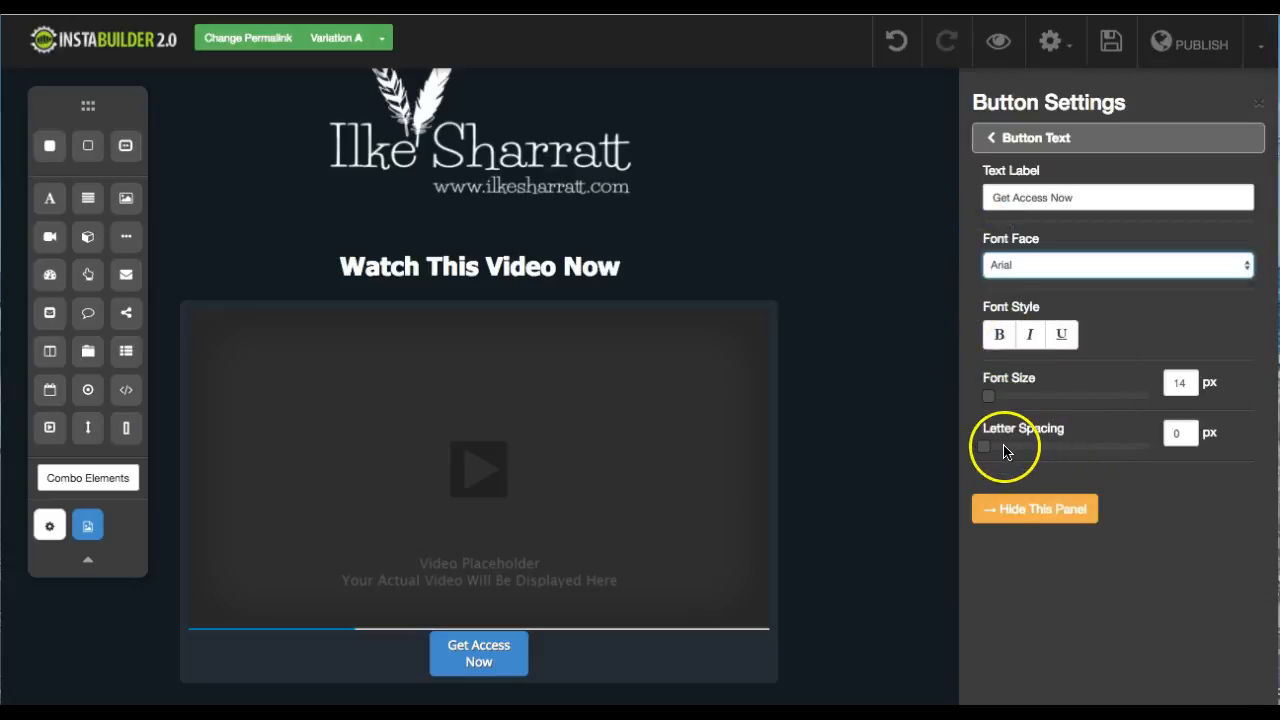
left_click(1183, 385)
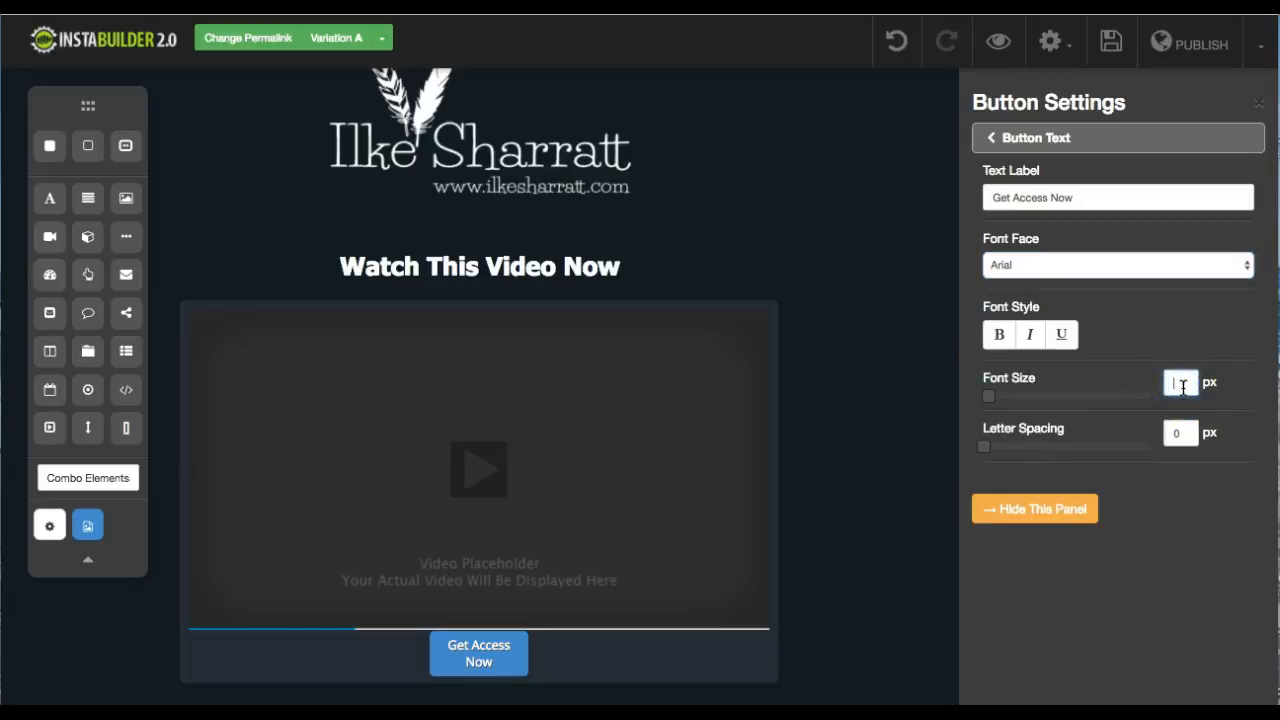
type("20")
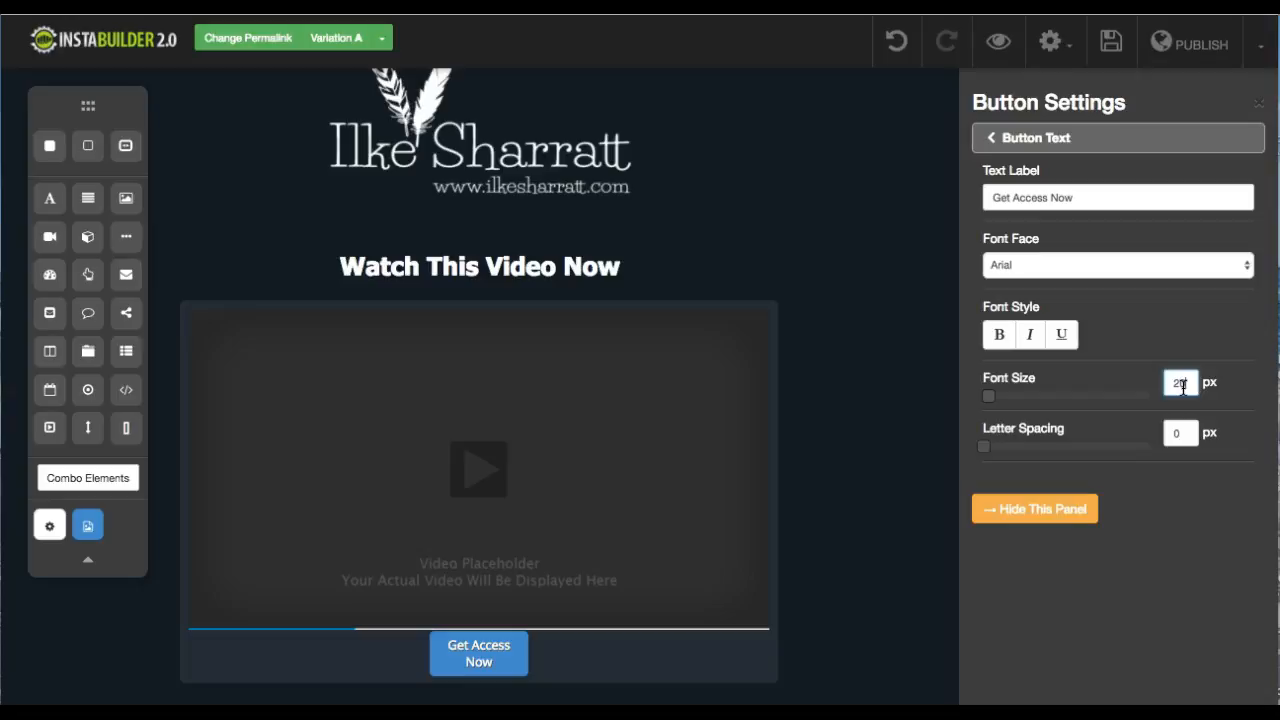
left_click(1238, 423)
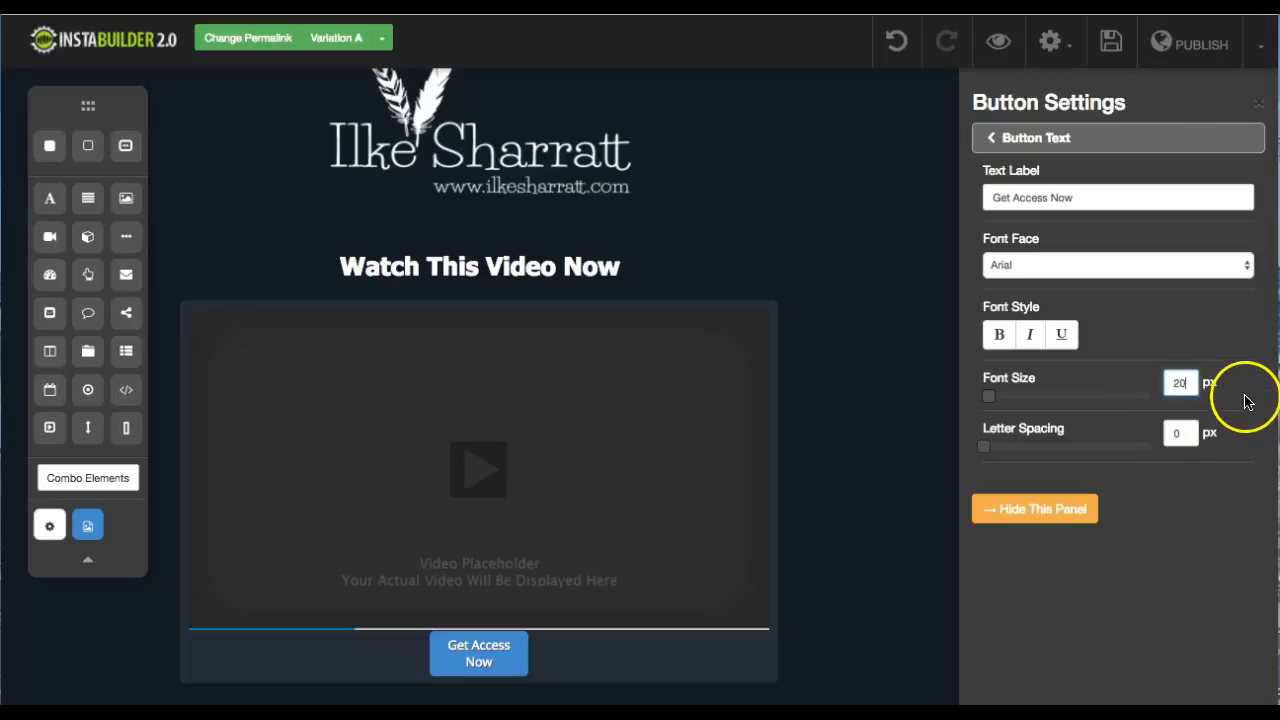
Set the button text's font size to 29 px and close the text options
left_click(1001, 396)
left_click_drag(1027, 398, 1006, 396)
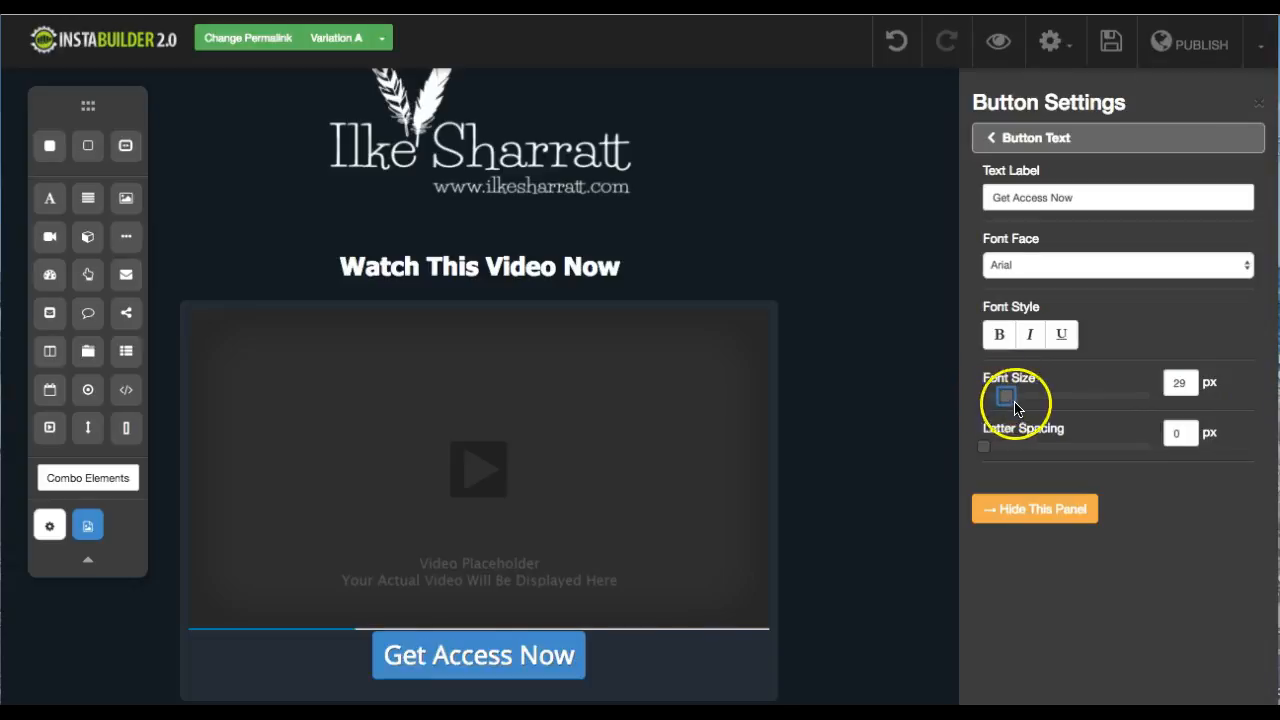
left_click(1058, 145)
Try the Glossy style on the button and switch it back to Flat
left_click(1057, 172)
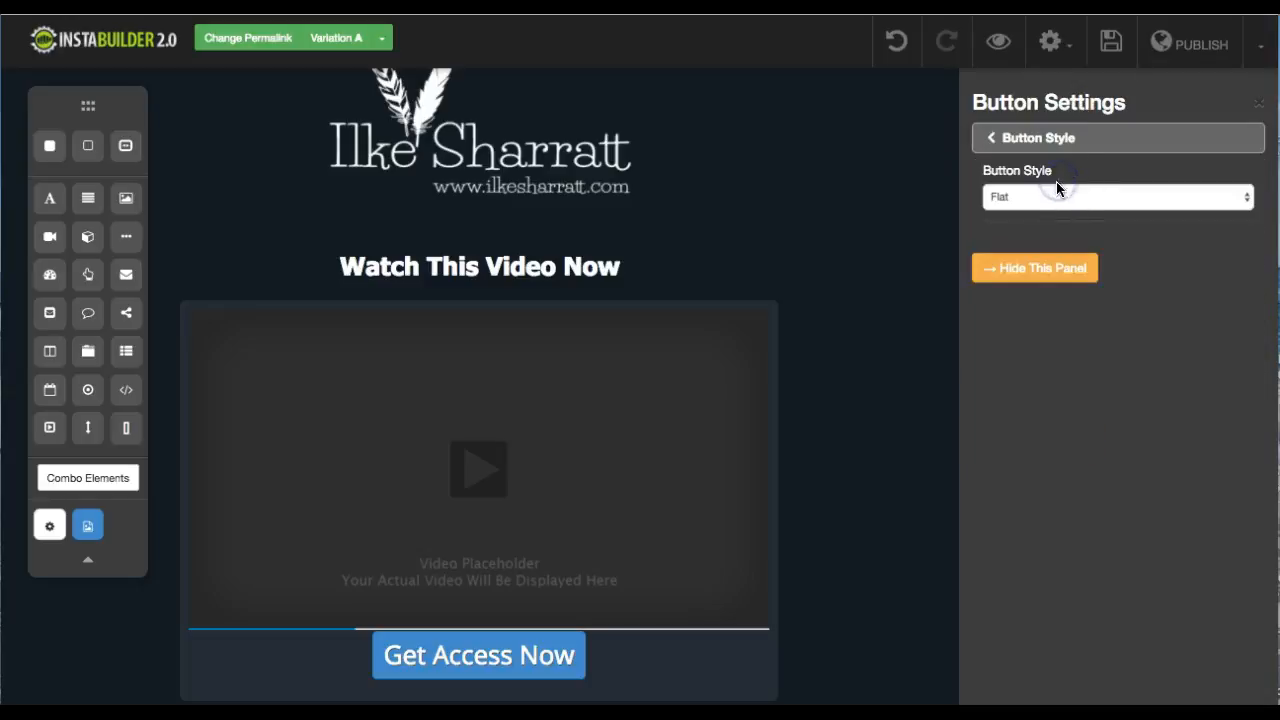
left_click(1057, 192)
left_click(1057, 211)
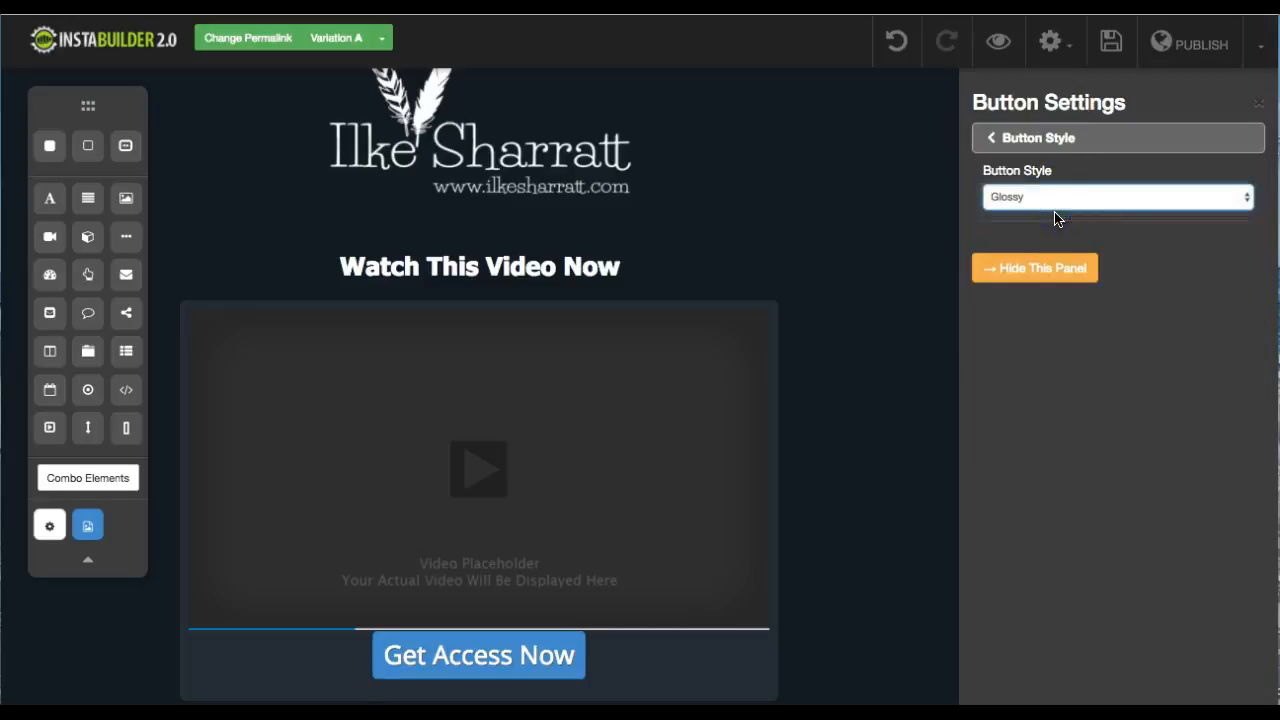
left_click(1049, 196)
left_click(1042, 177)
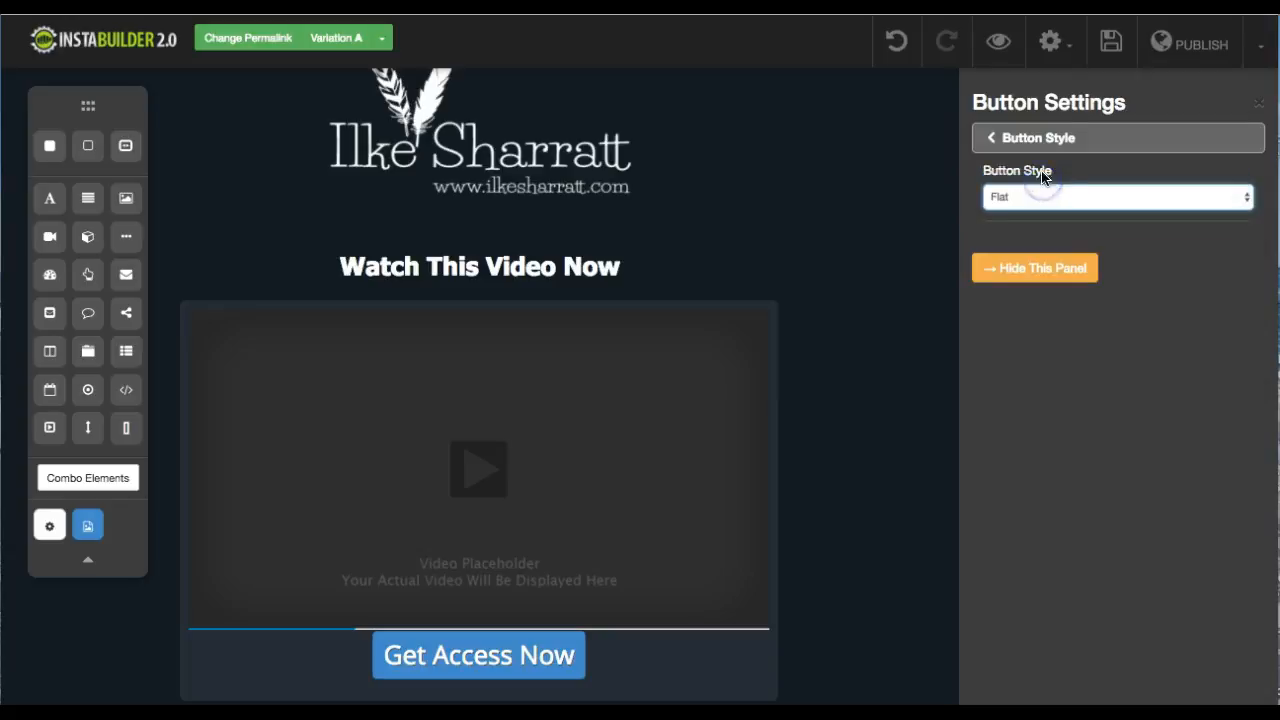
Set the button's normal state color to bright green #2ce24a and copy that color code
left_click(1010, 137)
left_click(1051, 209)
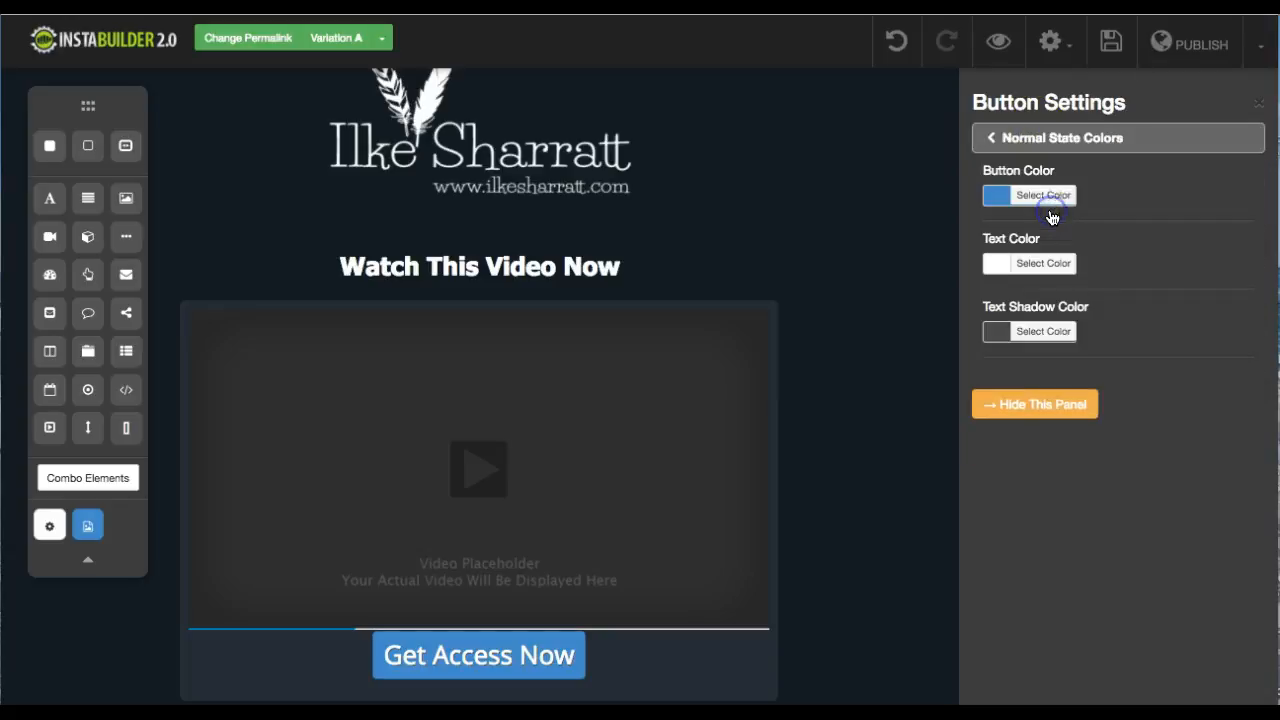
left_click(1036, 195)
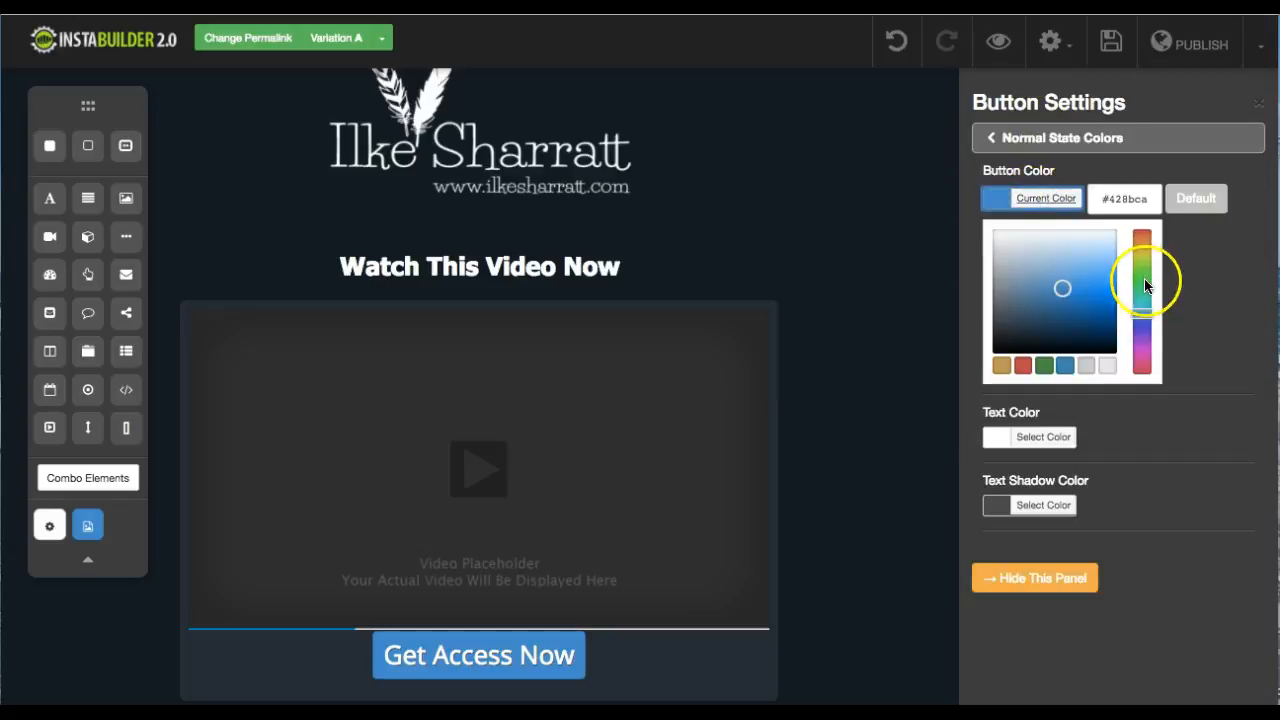
left_click_drag(1146, 318, 1150, 287)
left_click(1062, 293)
mouse_move(1060, 289)
left_mouse_down()
mouse_move(1103, 297)
mouse_move(1087, 288)
left_mouse_up()
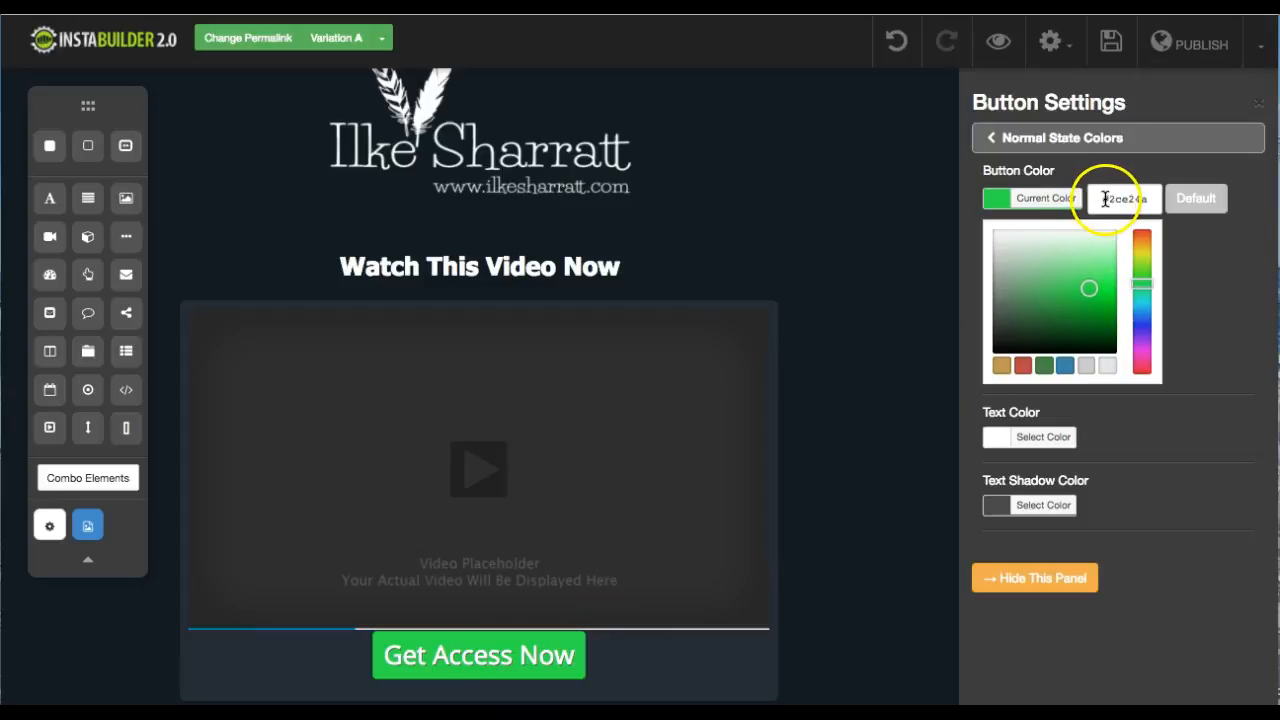
left_click_drag(1100, 199, 1158, 201)
key("ctrl+c")
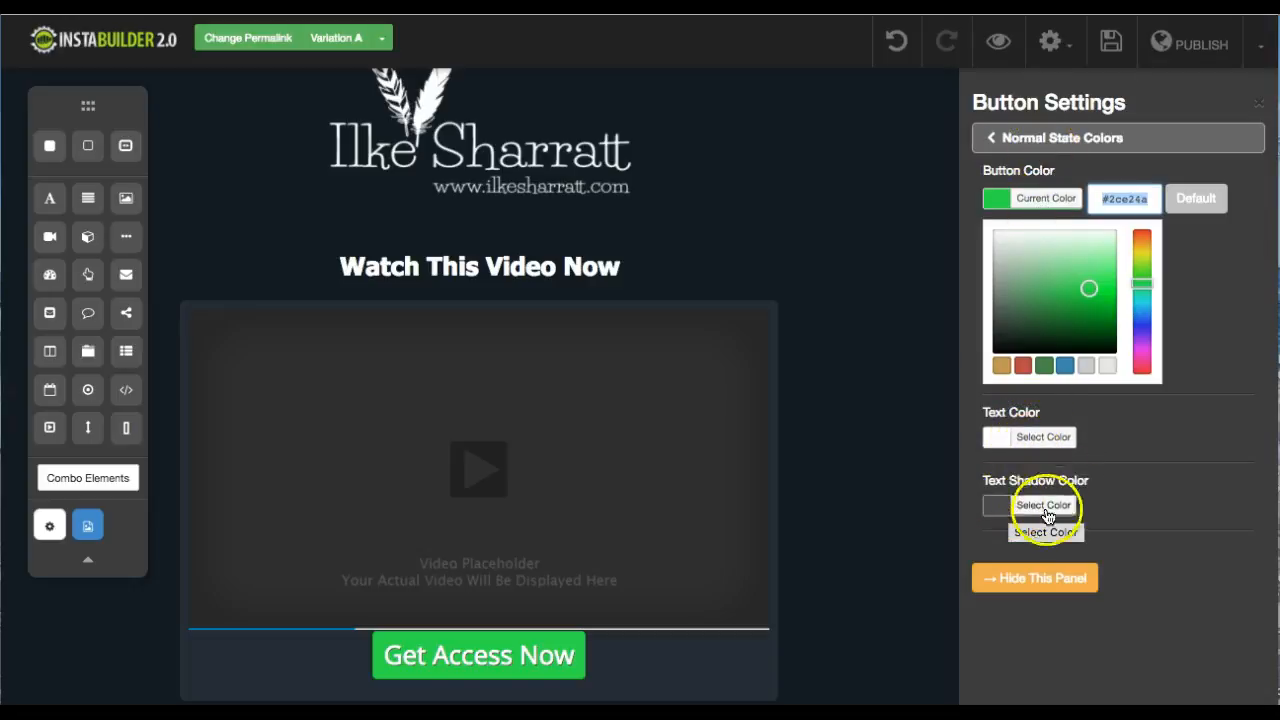
Paste the copied green as the button's hover state color and darken it to #18a42f
left_click(1024, 138)
left_click(1030, 248)
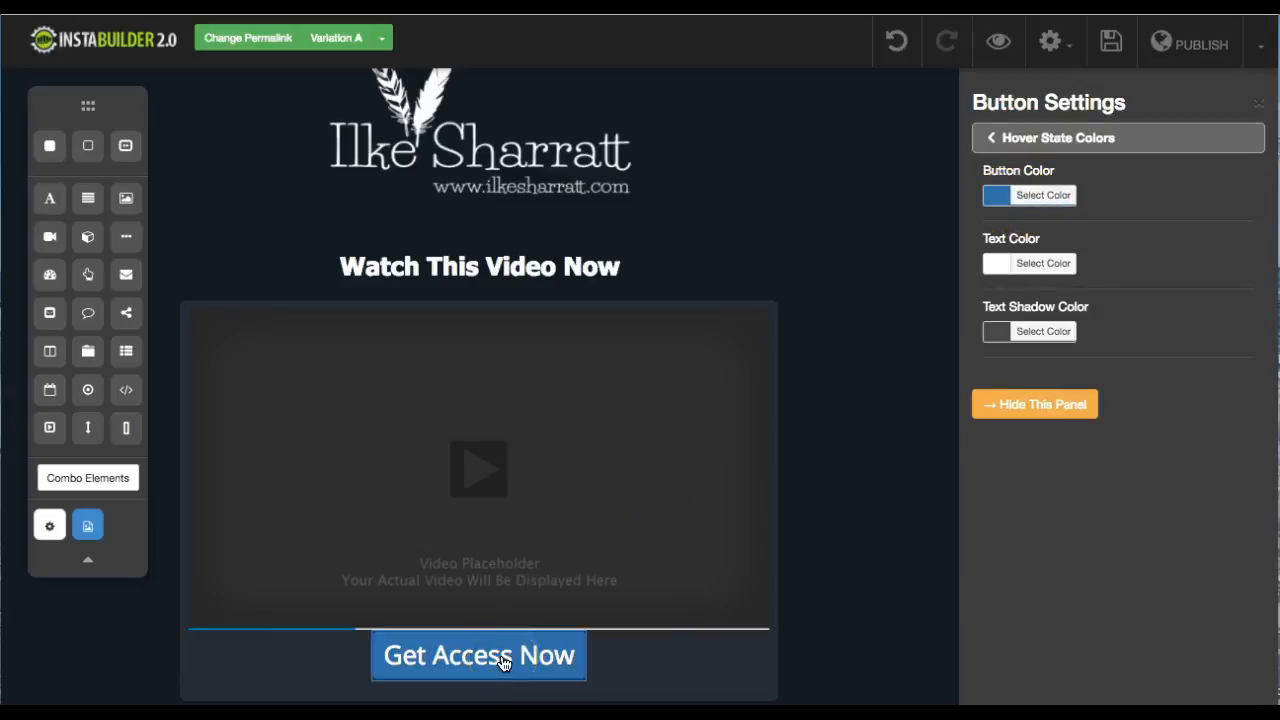
left_click(1035, 200)
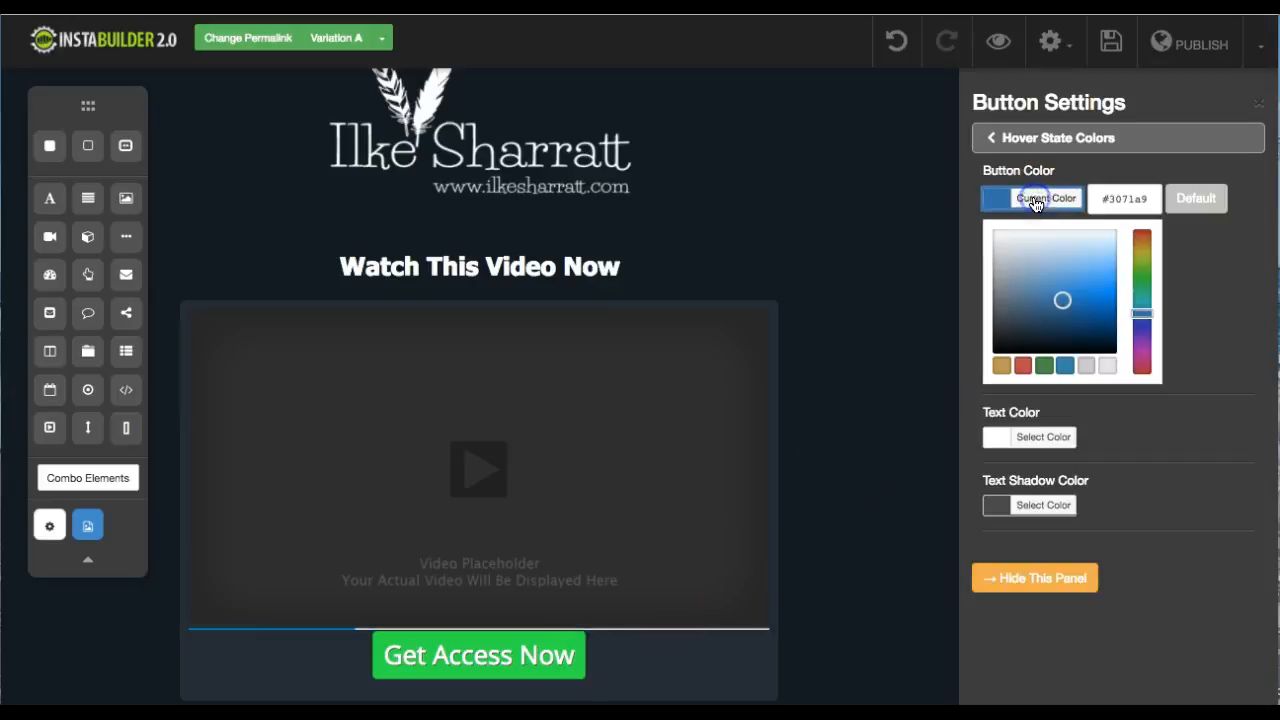
left_click_drag(1101, 199, 1160, 199)
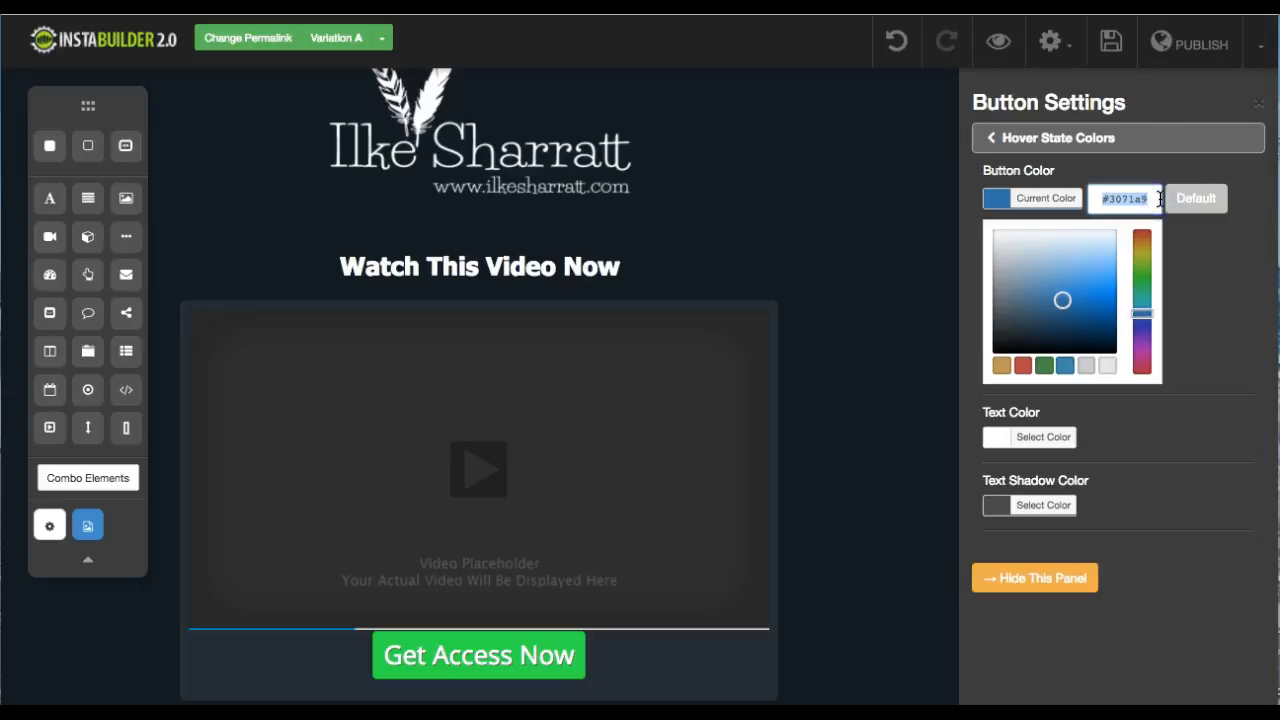
key("ctrl+v")
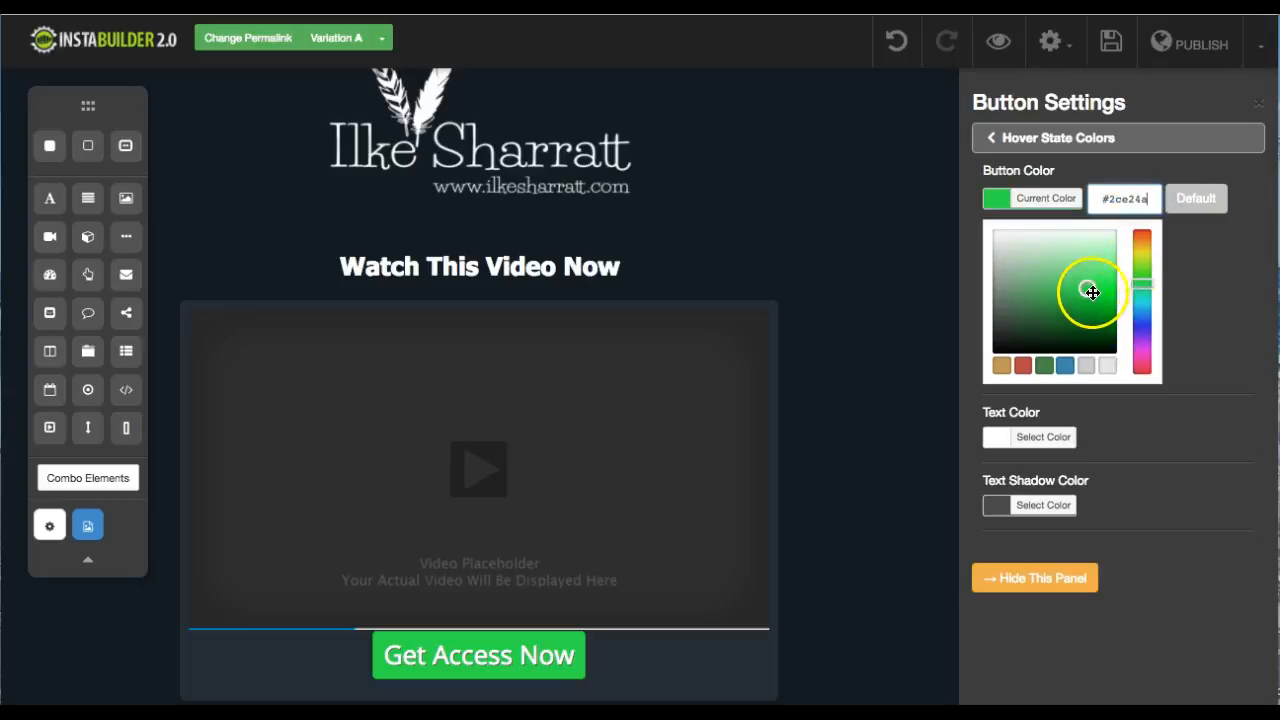
left_click_drag(1089, 289, 1085, 309)
left_click(449, 655)
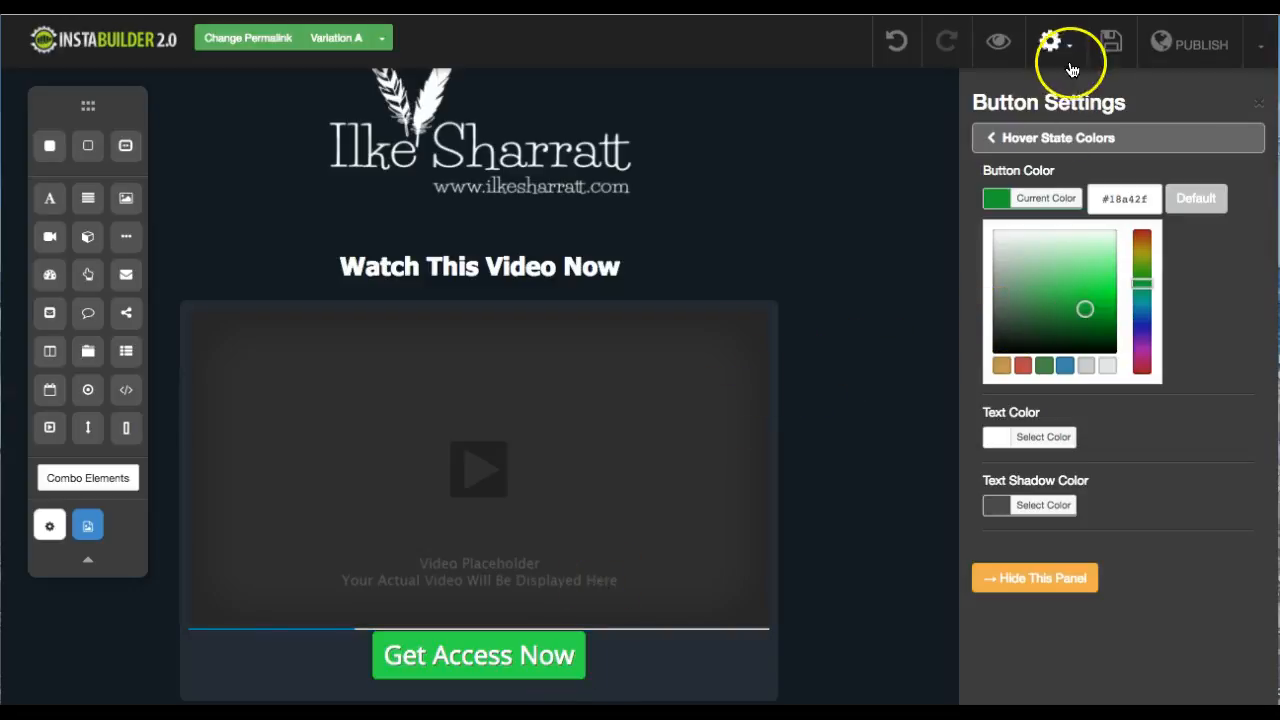
Add a right-pointing arrow icon to the button, positioned After Text, and close the icon options
left_click(1057, 143)
left_click(1010, 284)
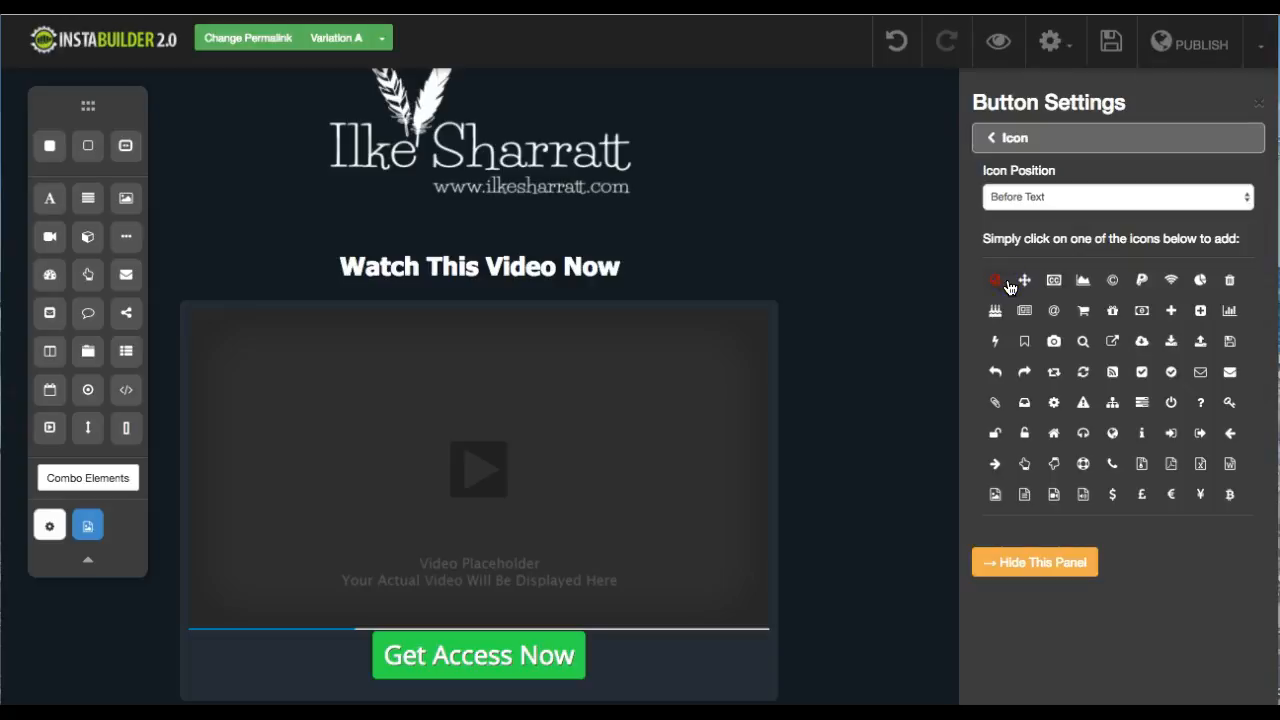
left_click(1044, 197)
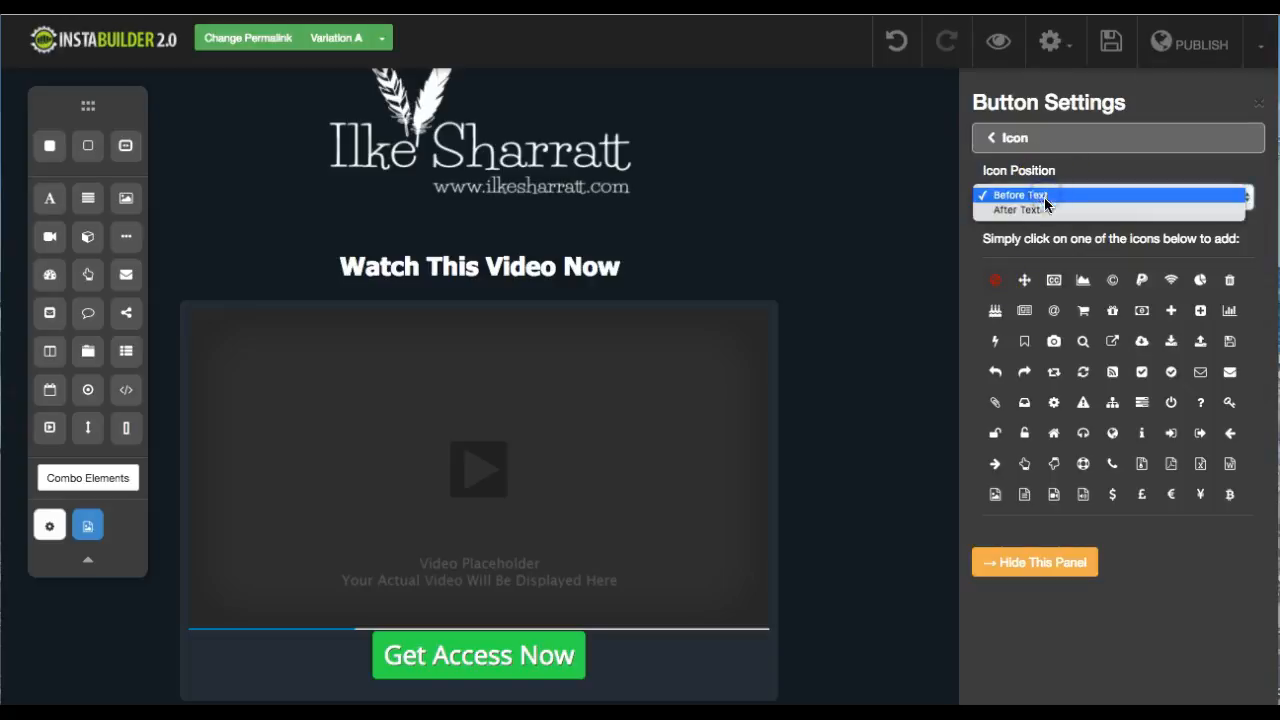
left_click(1044, 210)
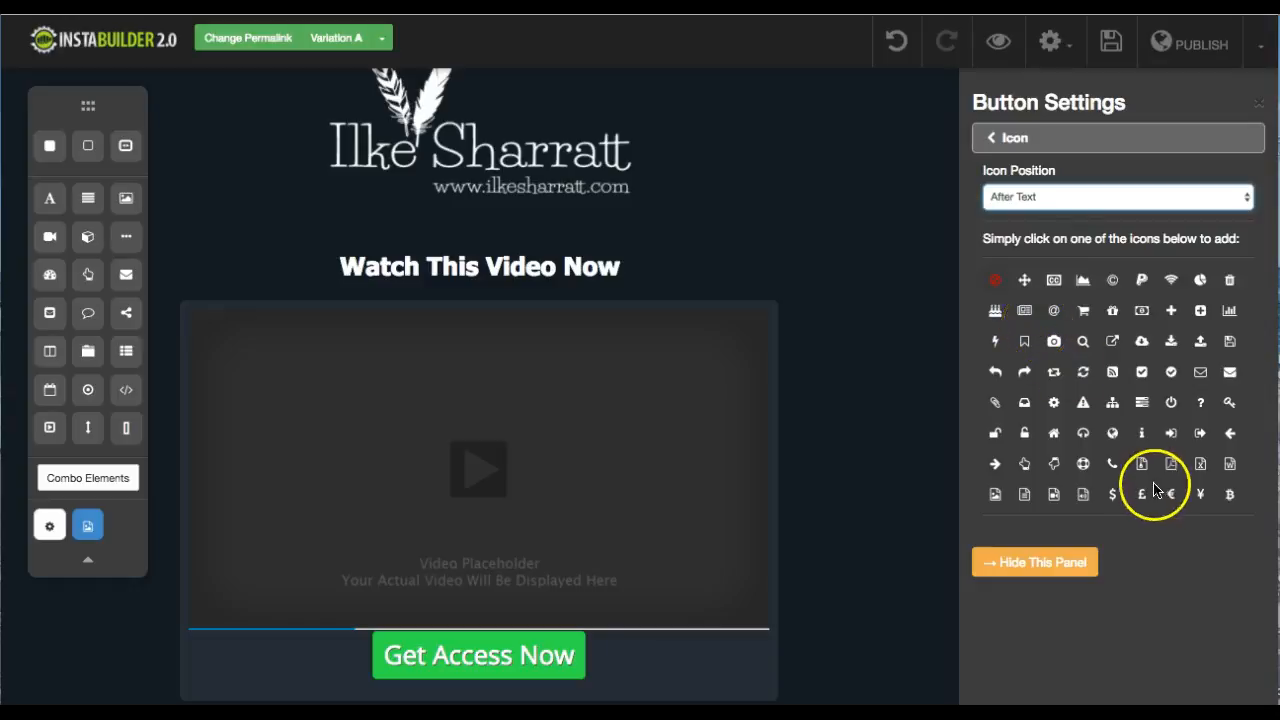
left_click(993, 465)
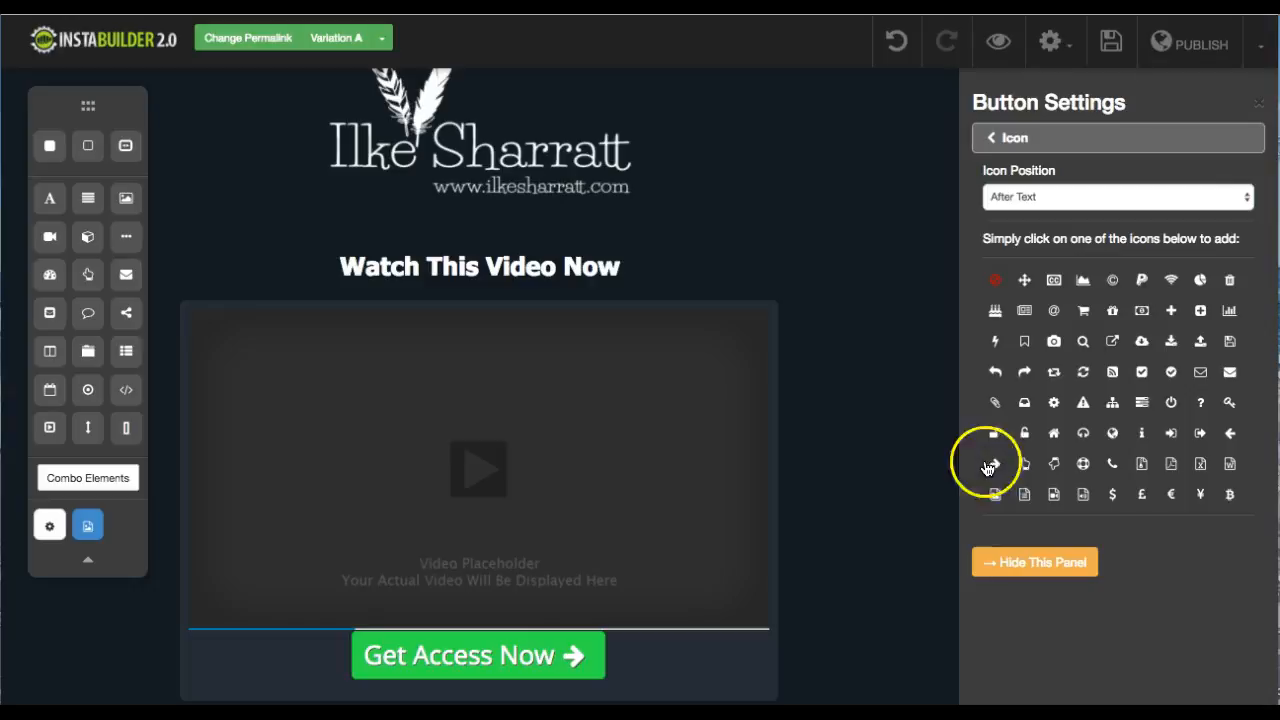
left_click(1080, 140)
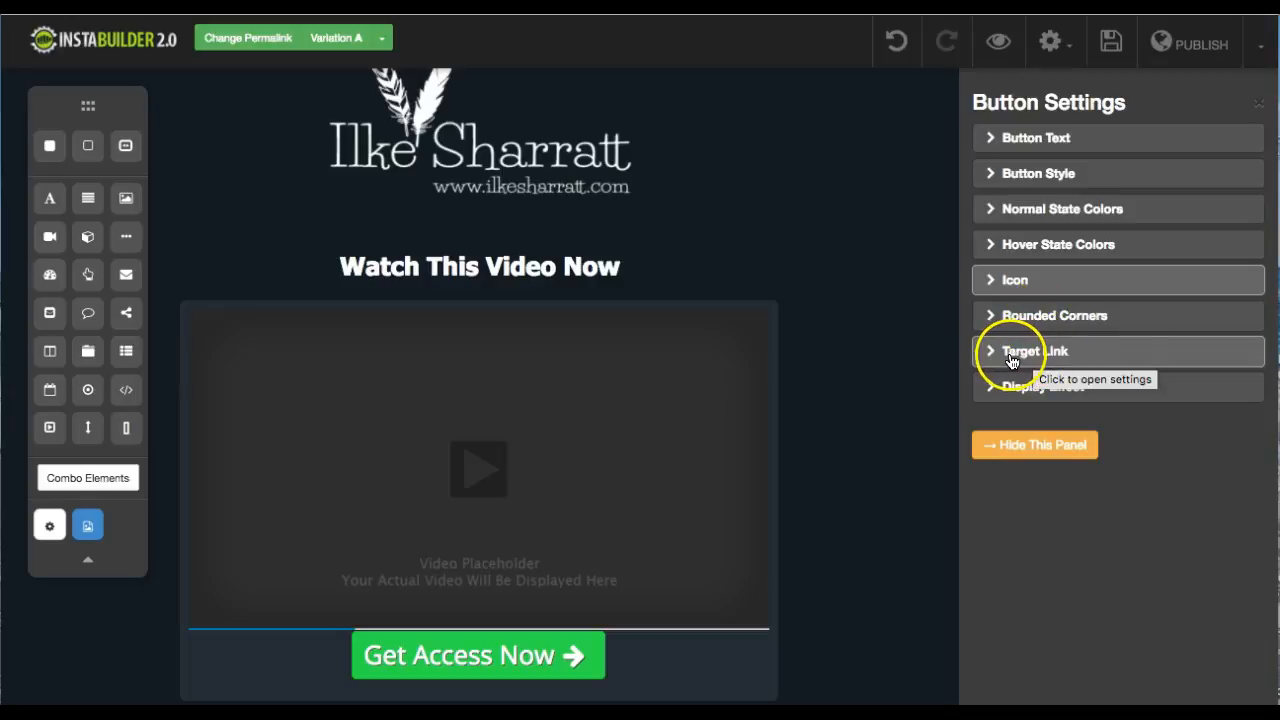
Open the button's target link settings, switch to the Empower Network site, and log in to Acceleration Training in a new tab
left_click(1030, 358)
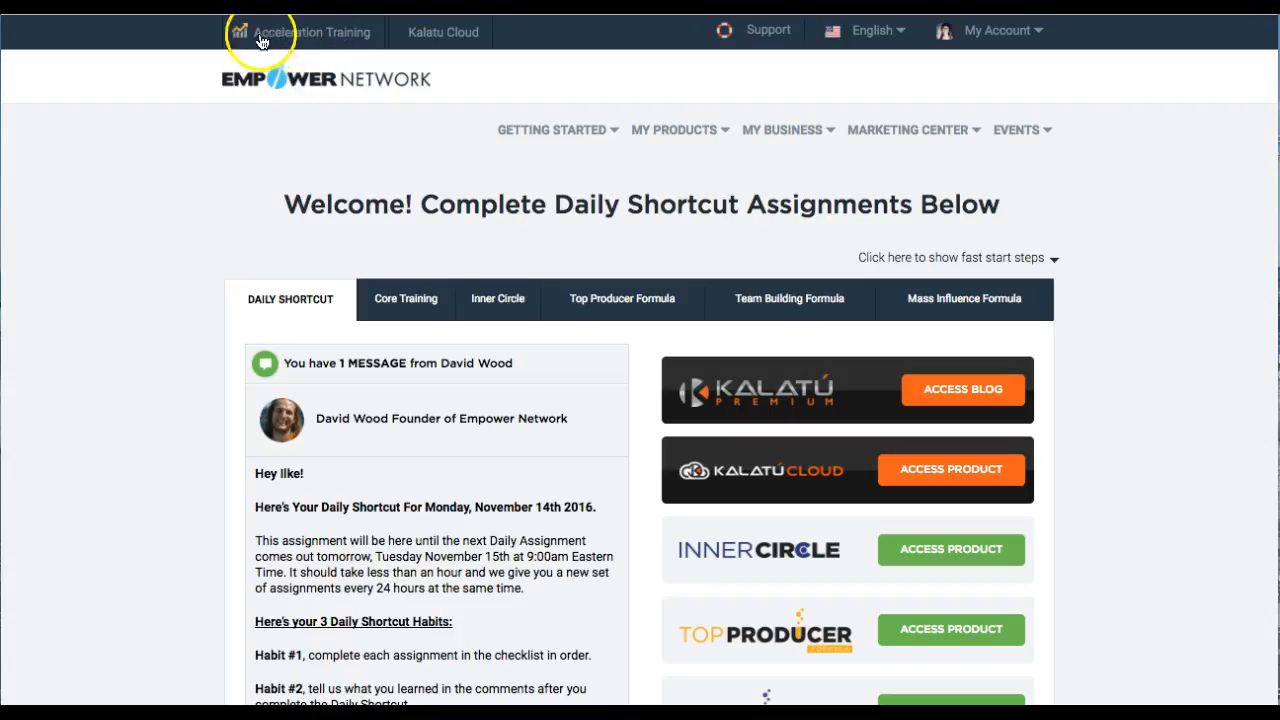
right_click(311, 38)
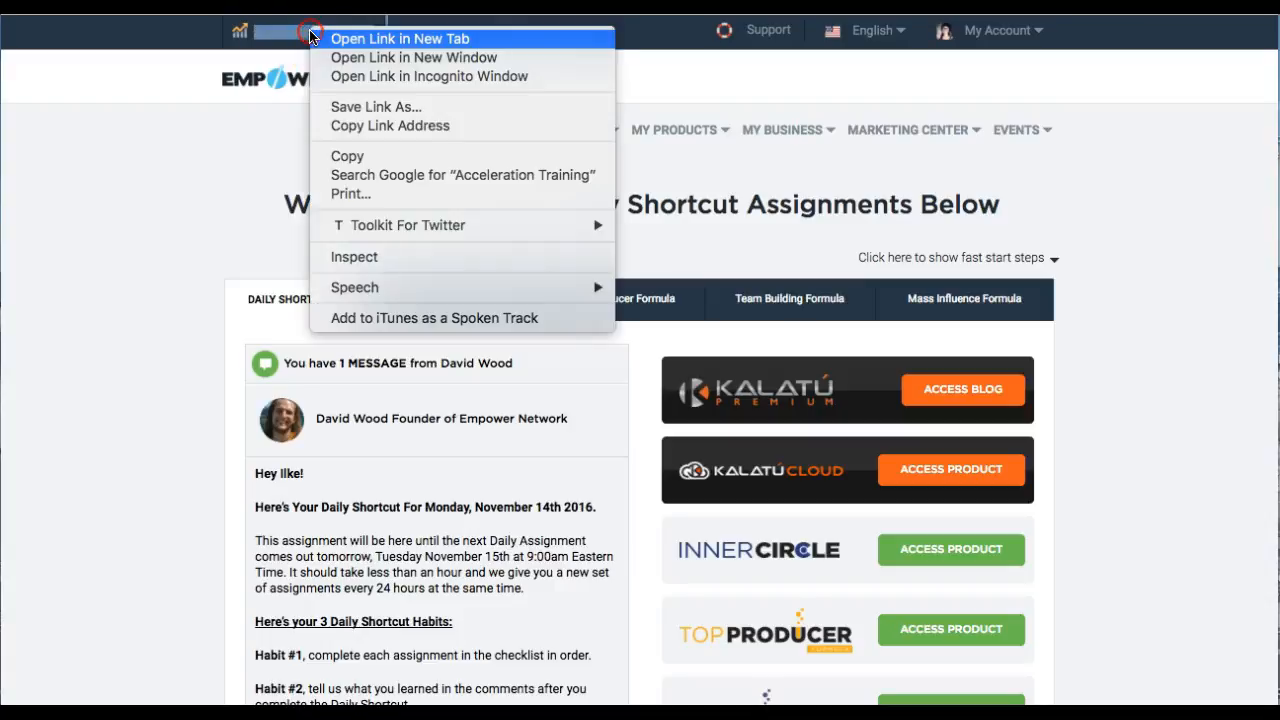
left_click(368, 40)
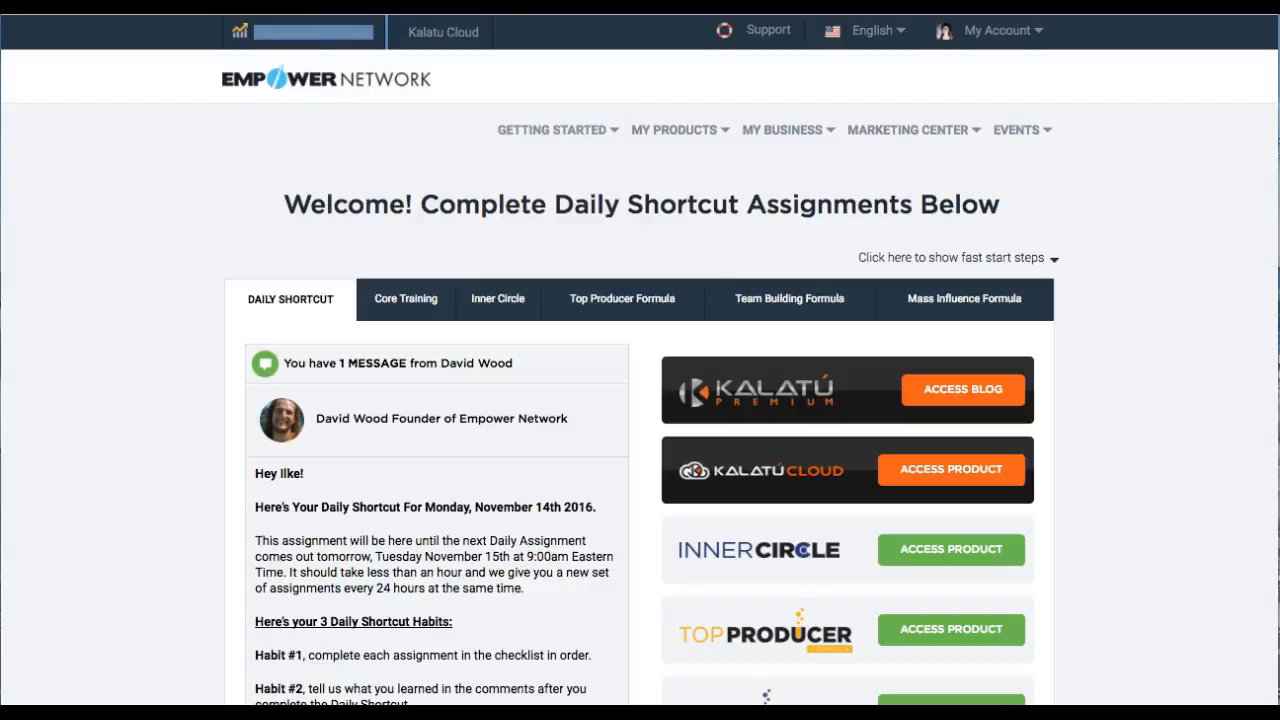
key("ctrl+Tab")
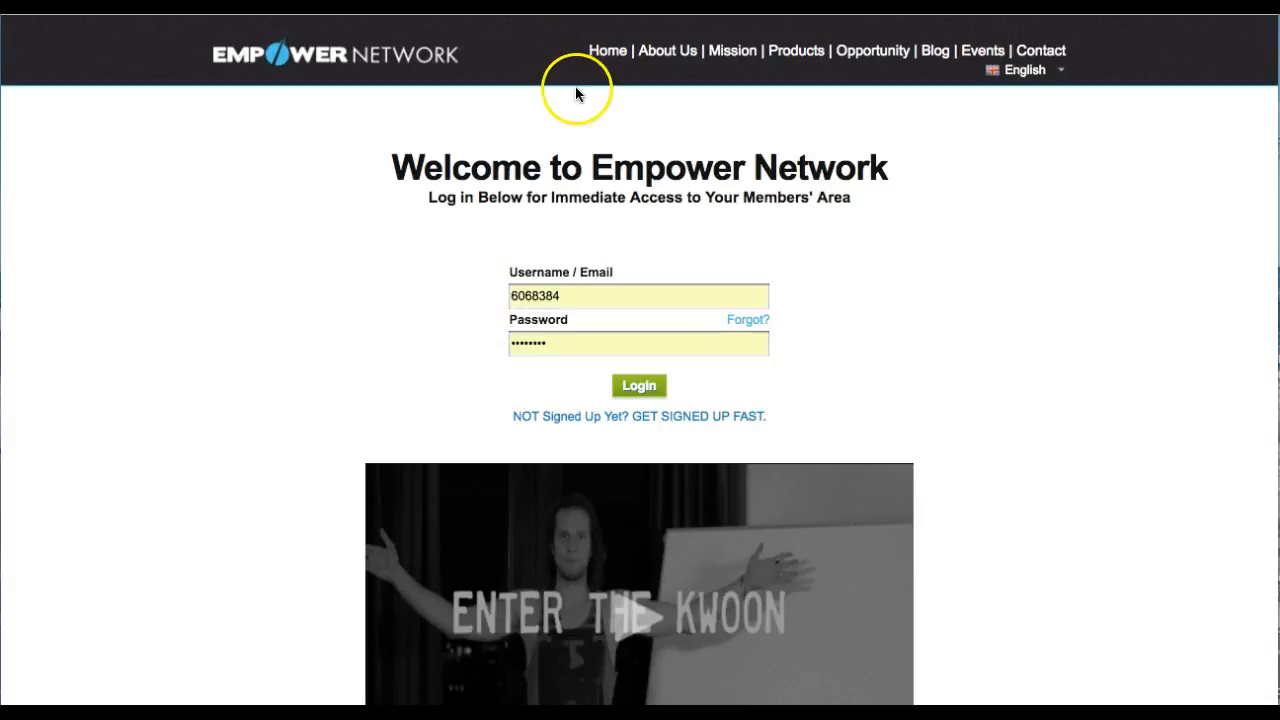
left_click(645, 392)
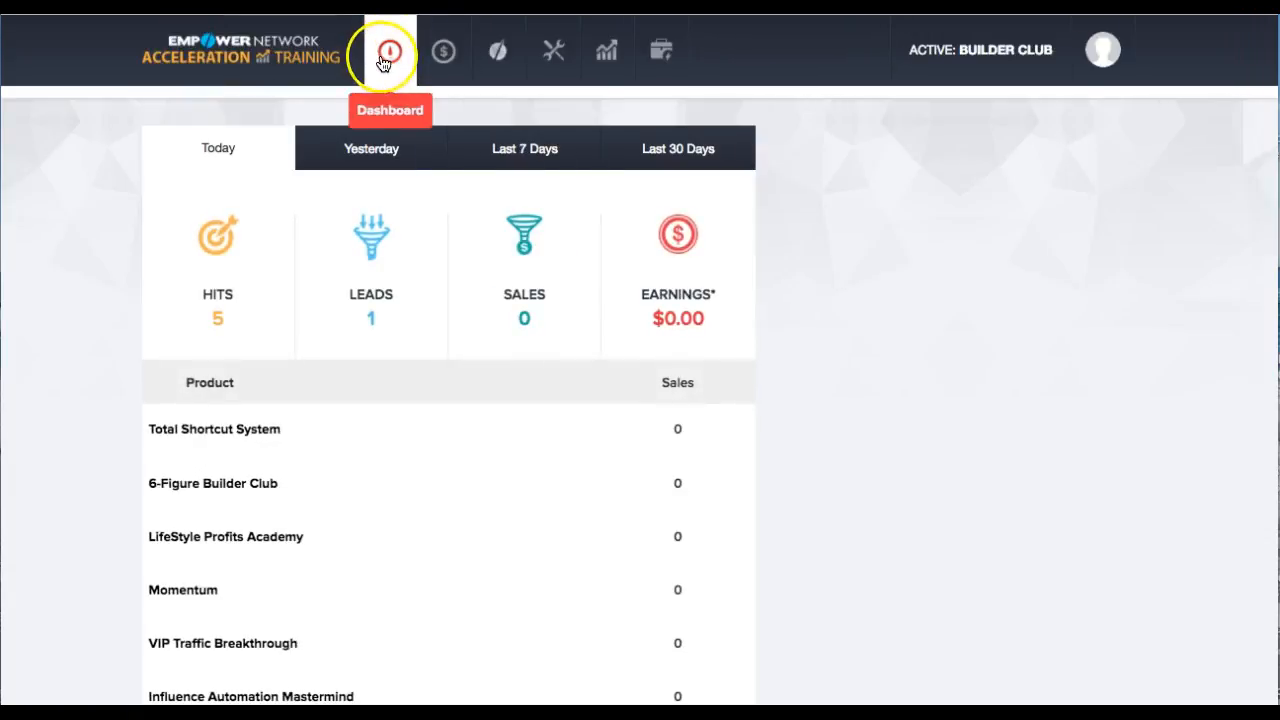
Open My Links in the Marketing Center and copy the Total Shortcut link for Capture Page 1
mouse_move(430, 82)
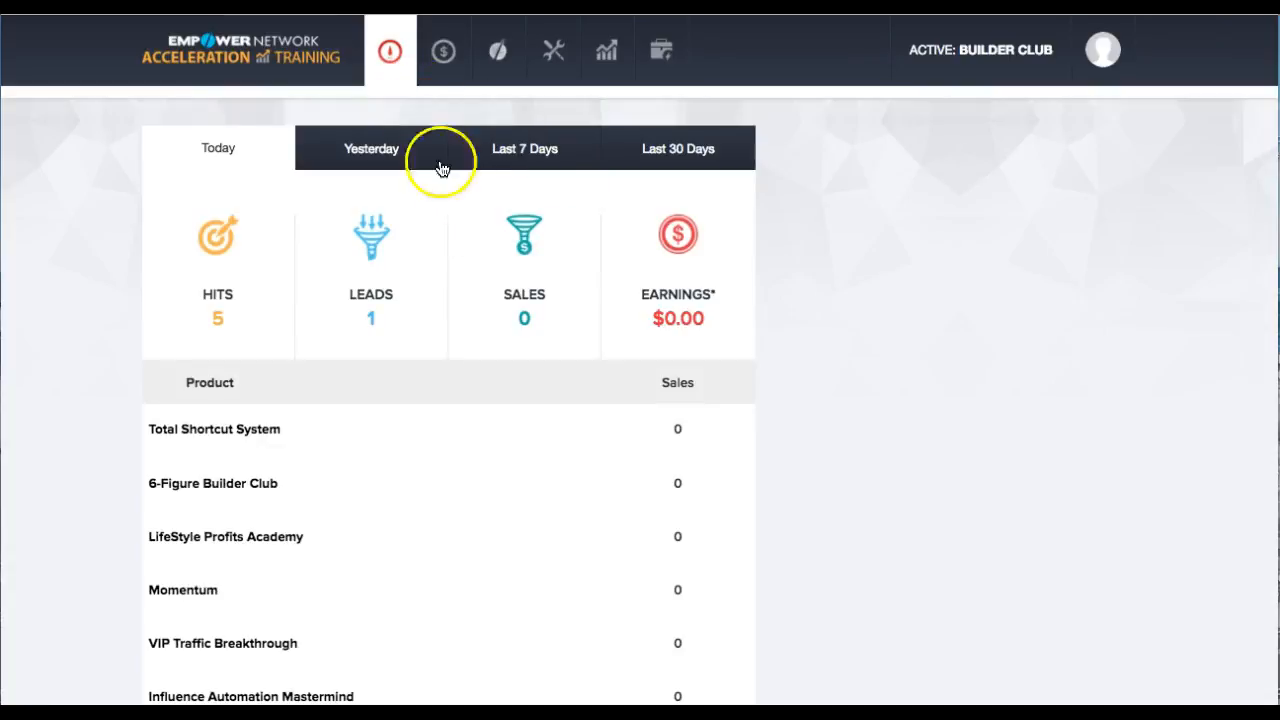
mouse_move(583, 68)
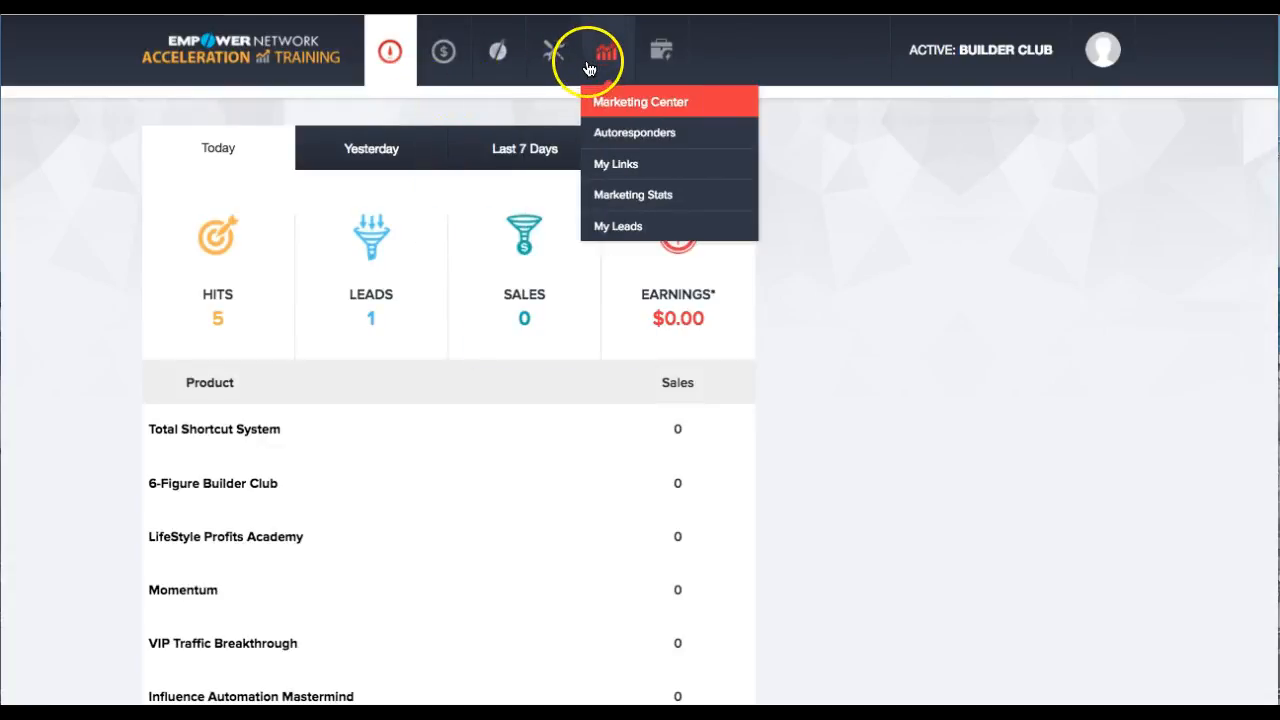
left_click(614, 167)
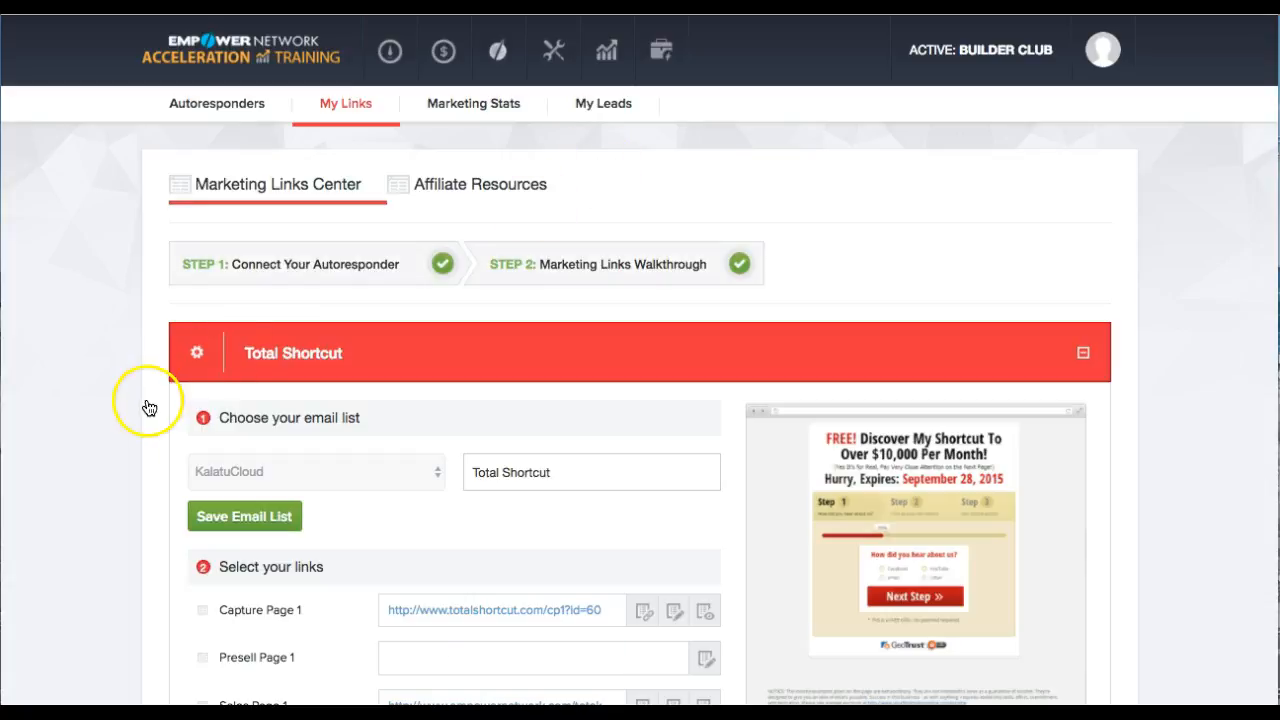
scroll(146, 480, "down", 5)
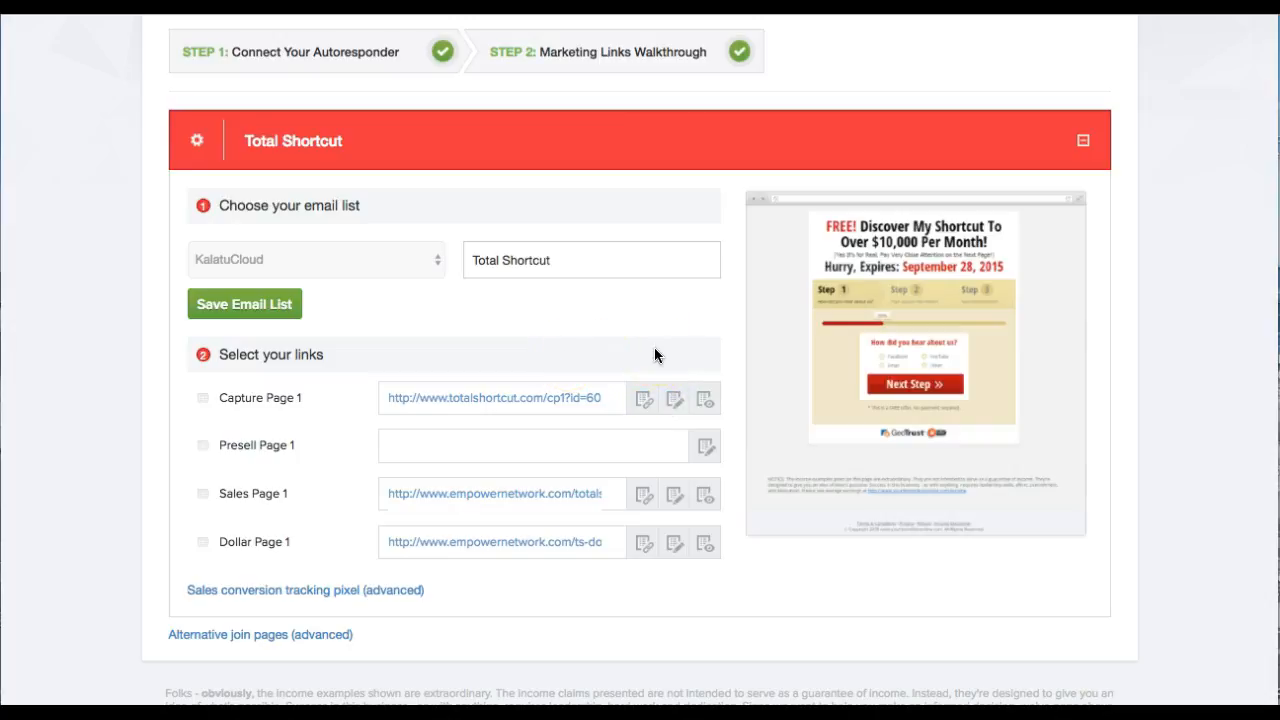
left_click(642, 400)
left_click(643, 401)
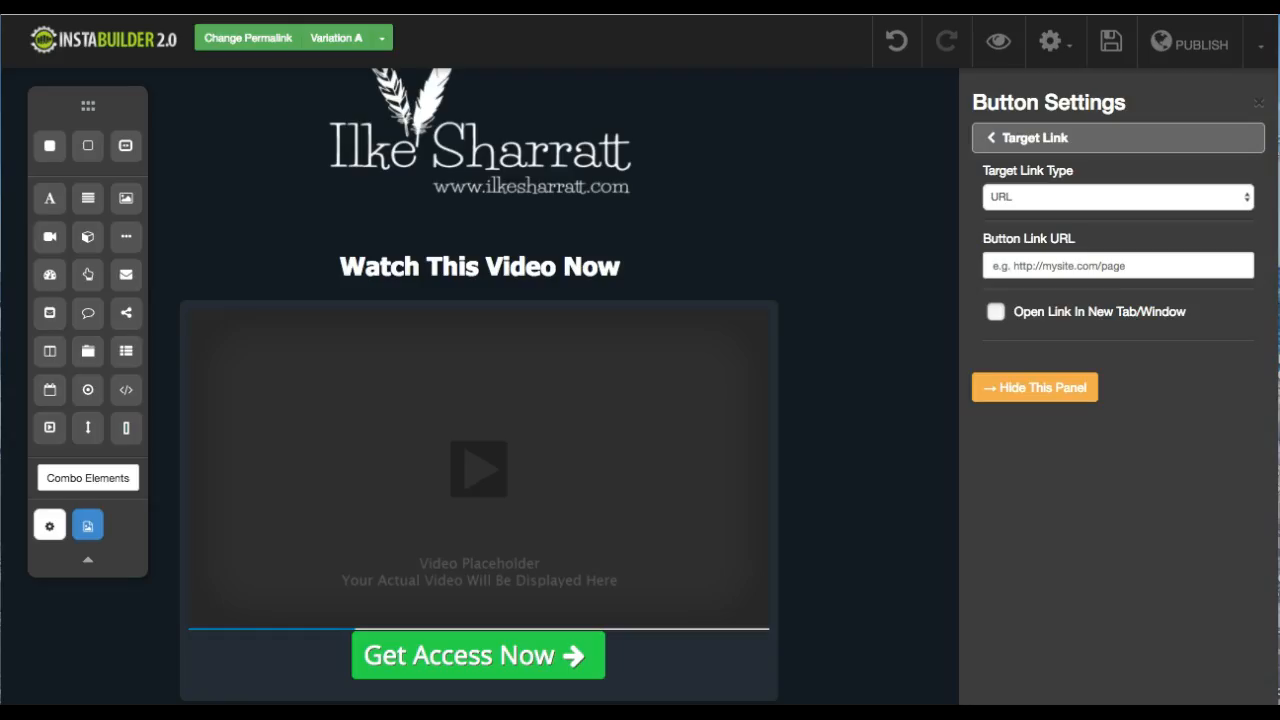
Back in InstaBuilder, paste the copied capture page link as the button's link URL and hide the settings panel
left_click(999, 264)
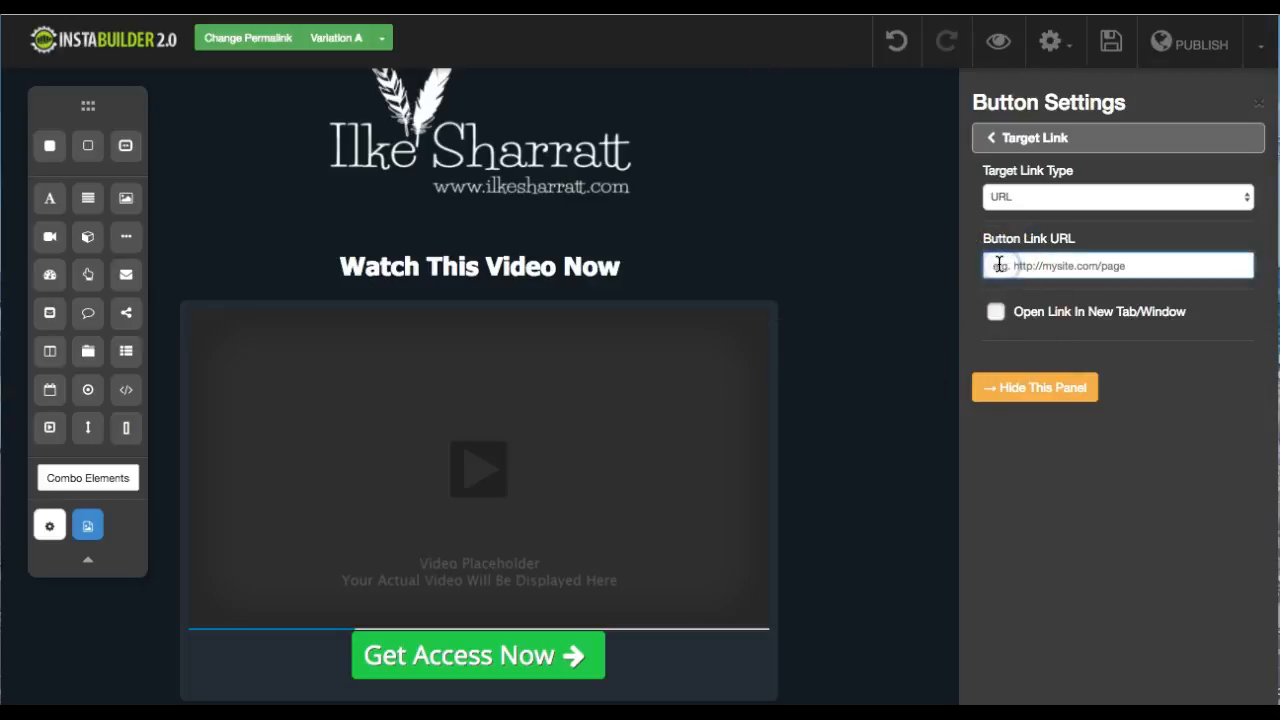
key("ctrl+v")
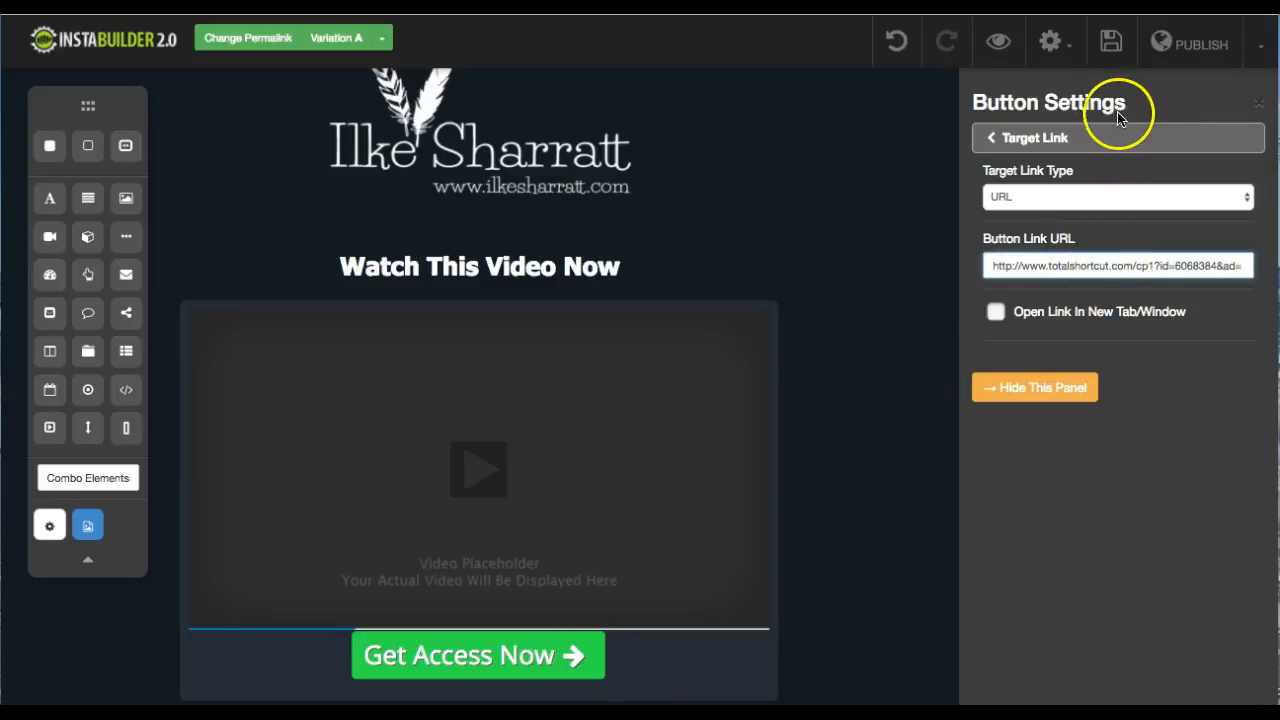
scroll(846, 306, "down", 2)
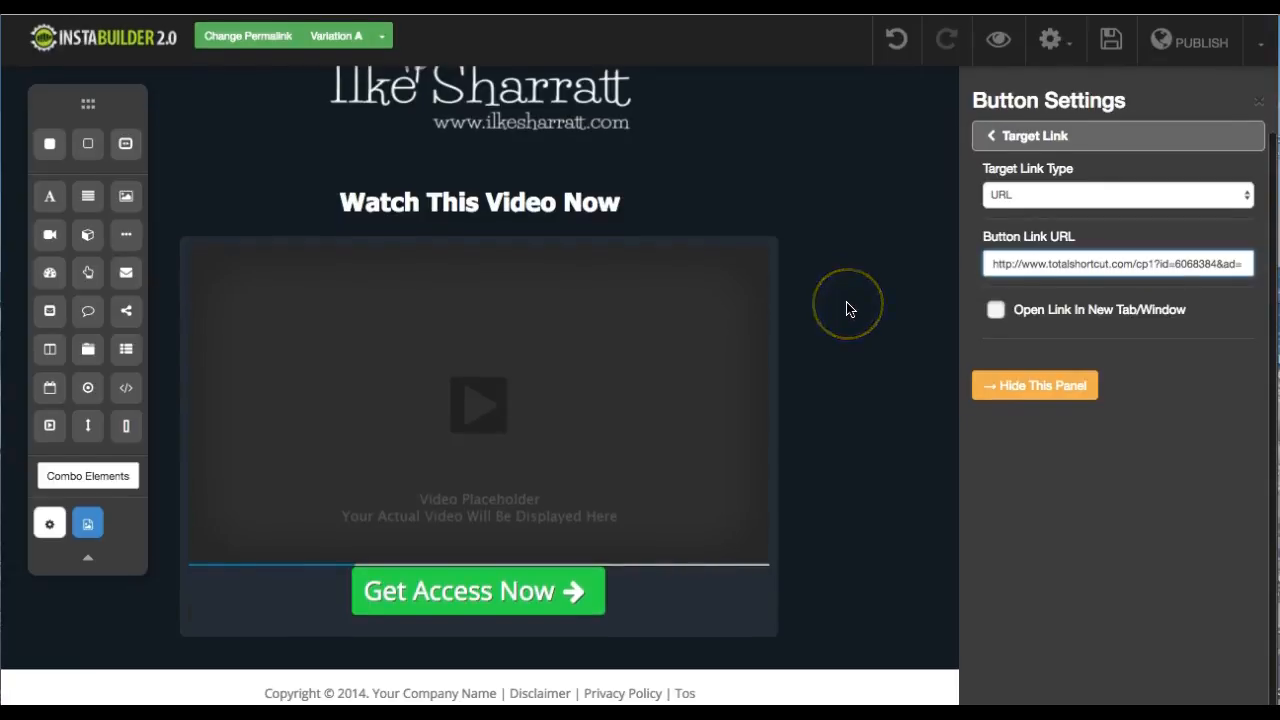
left_click(1006, 384)
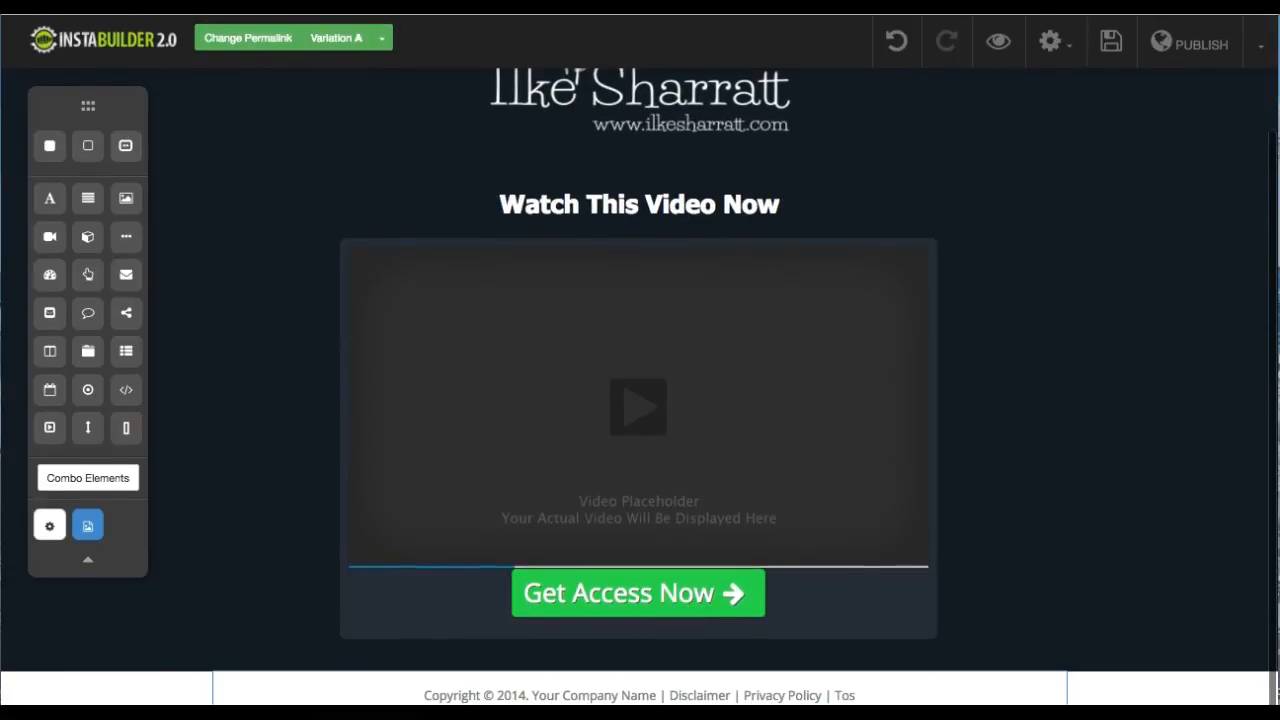
Open the footer's copyright line for editing with the text cursor at the year
double_click(507, 700)
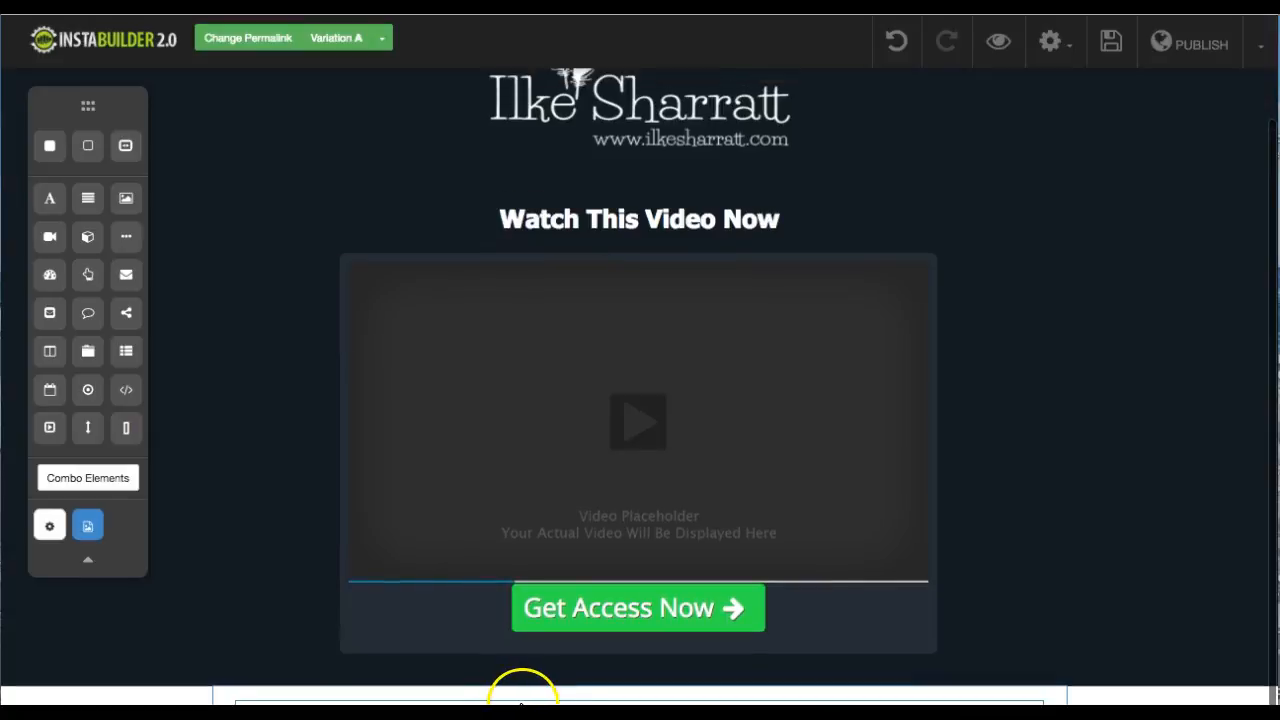
left_click(553, 595)
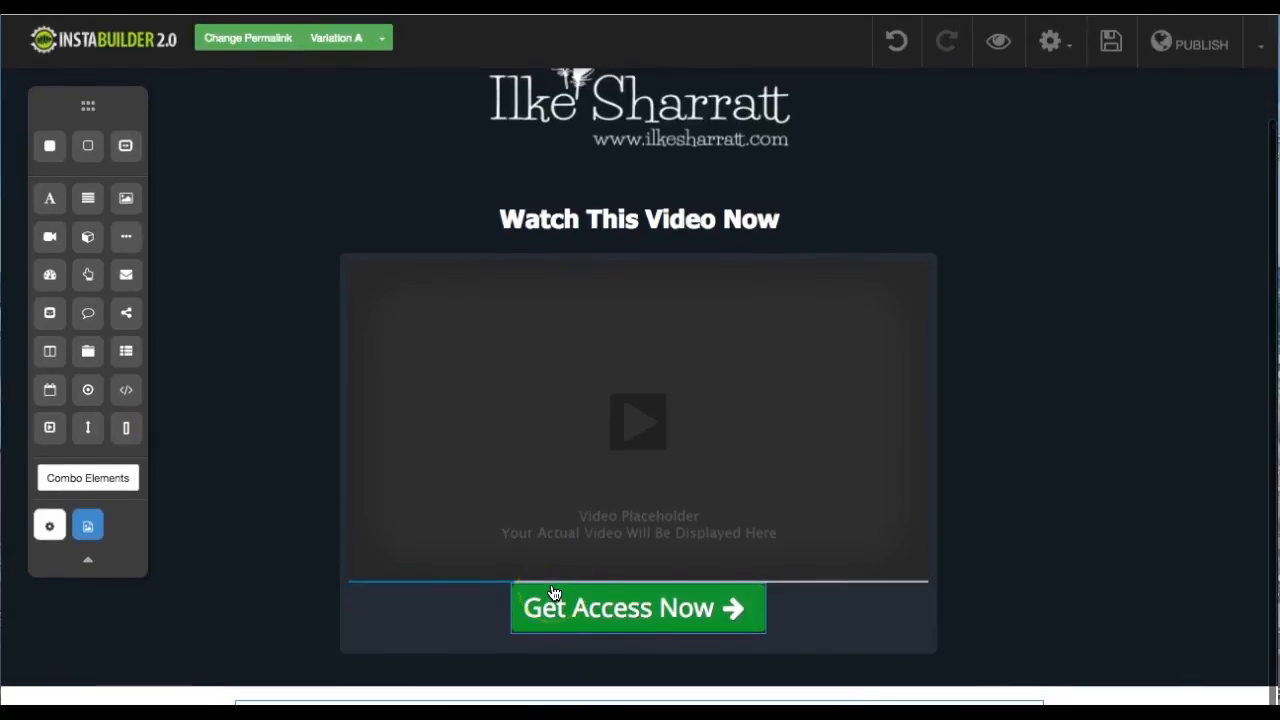
left_click(592, 632)
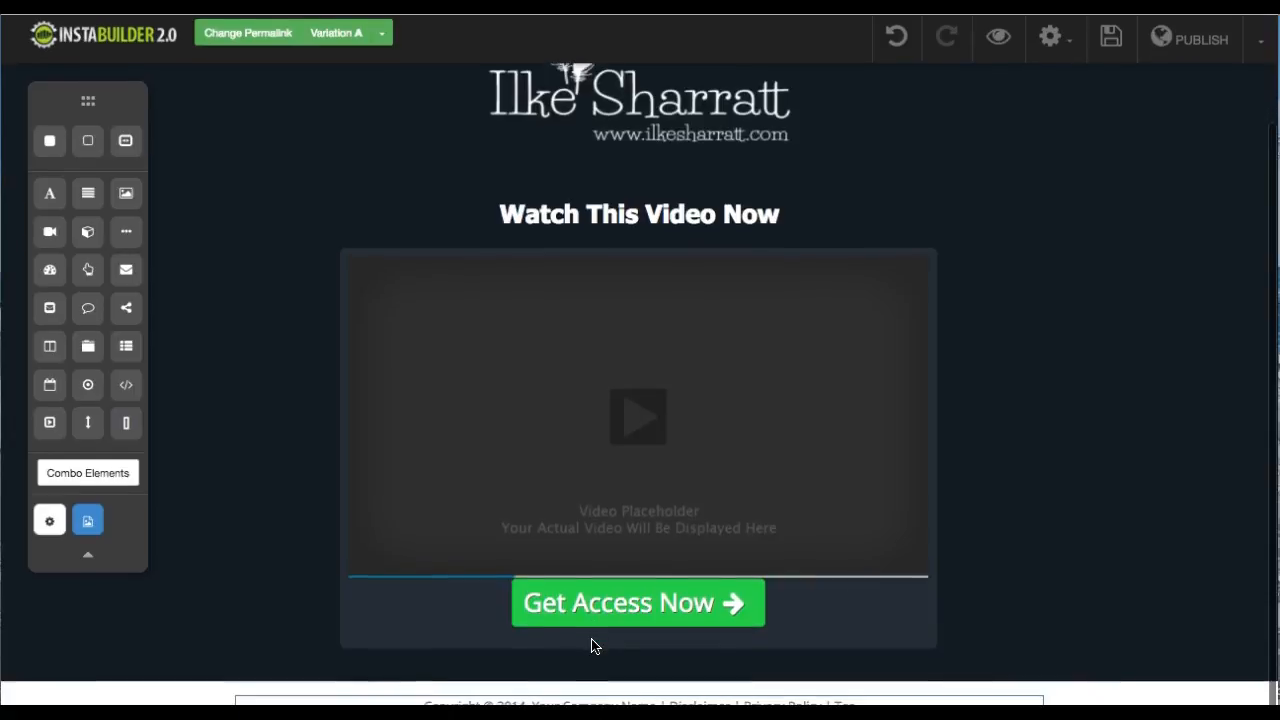
left_click(608, 604)
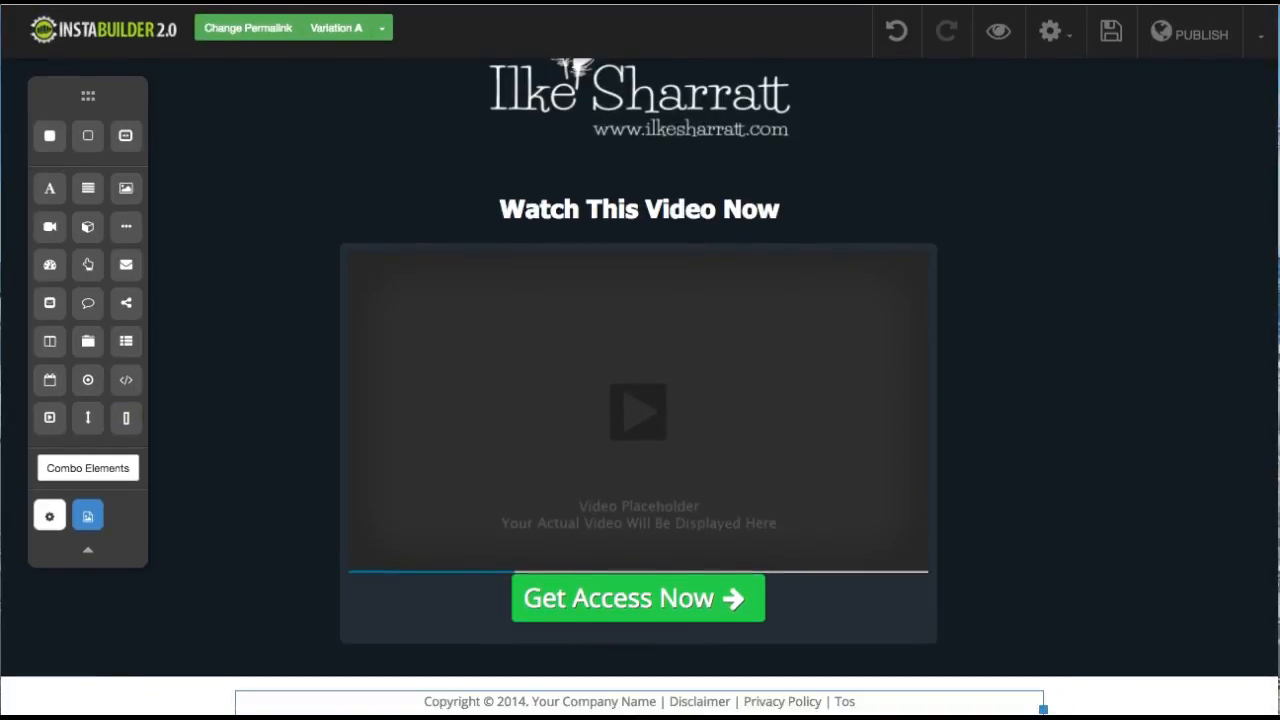
left_click(521, 702)
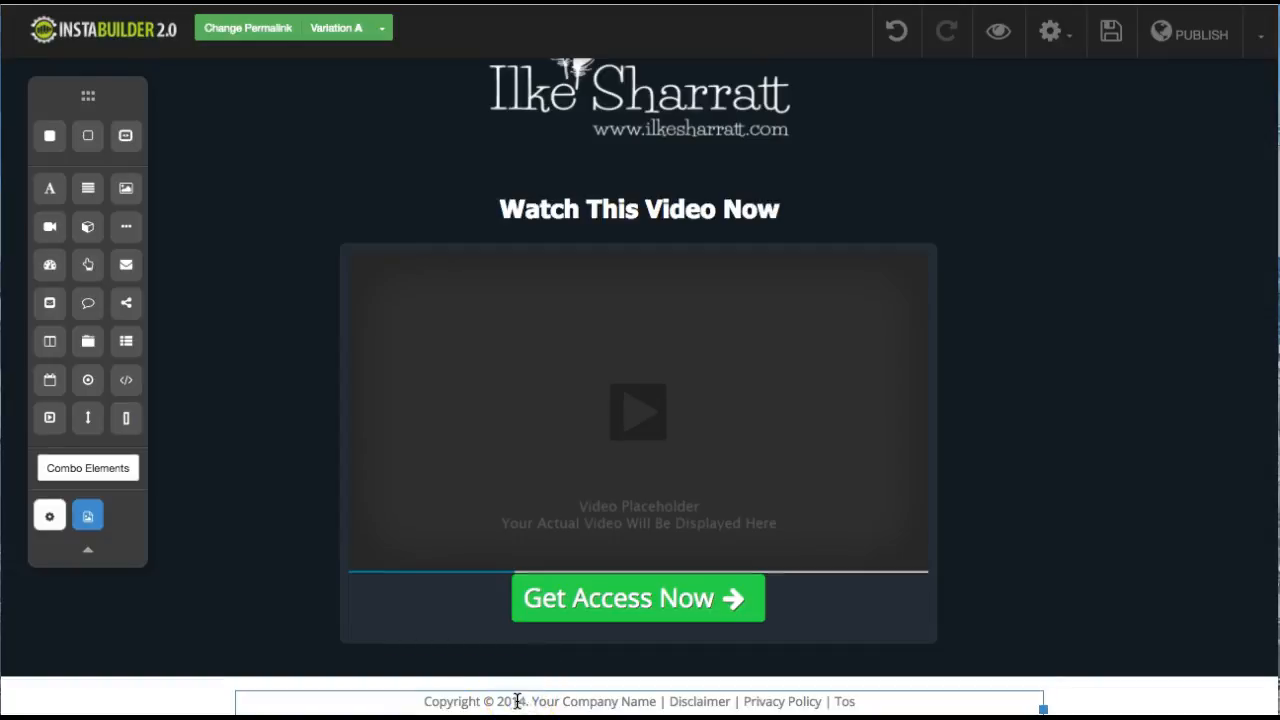